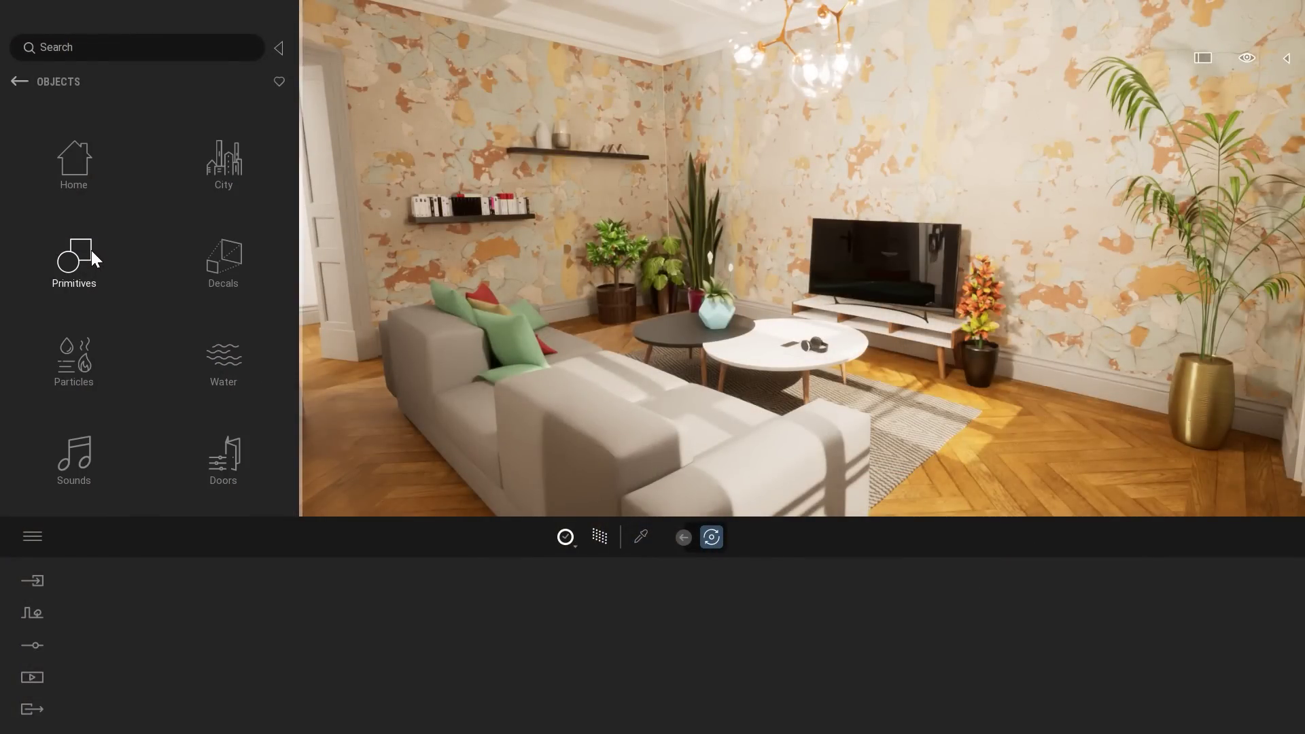
Open the living room Tables category in the Home objects library and browse to Glass dining table 10H
left_click(74, 155)
left_click(76, 139)
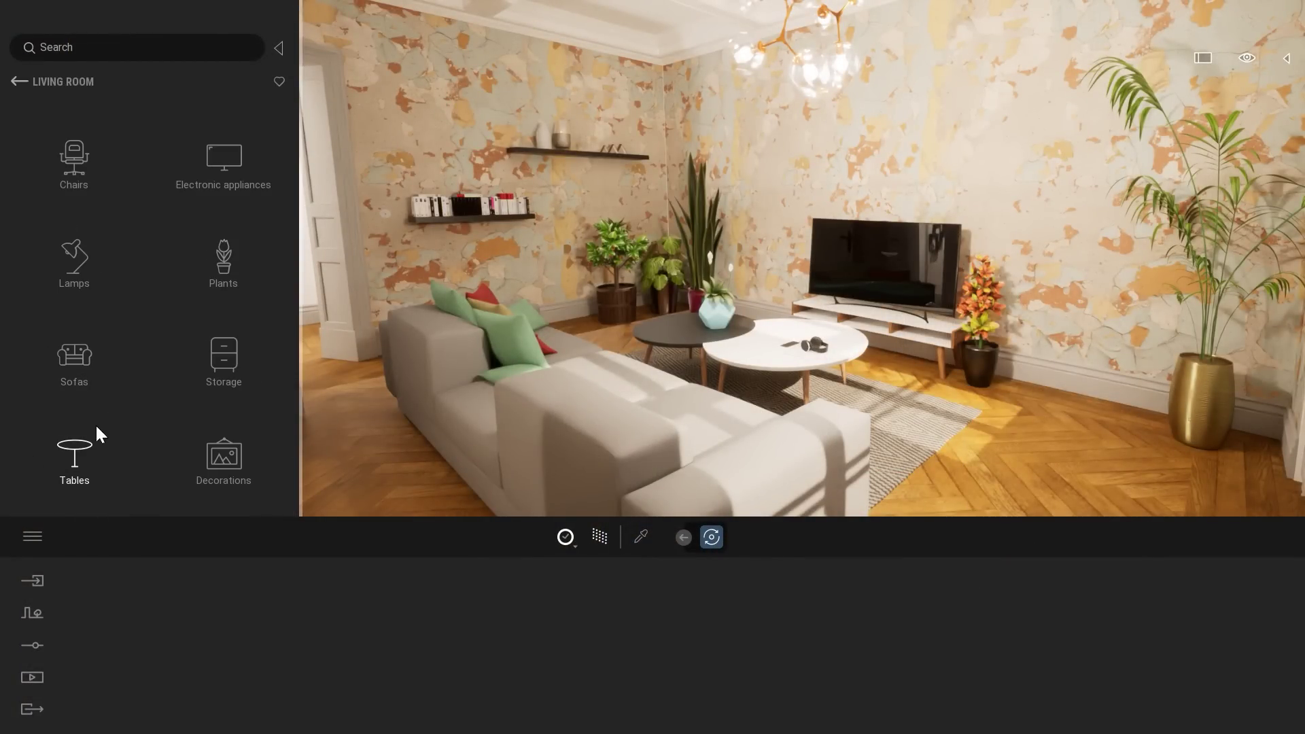
left_click(74, 451)
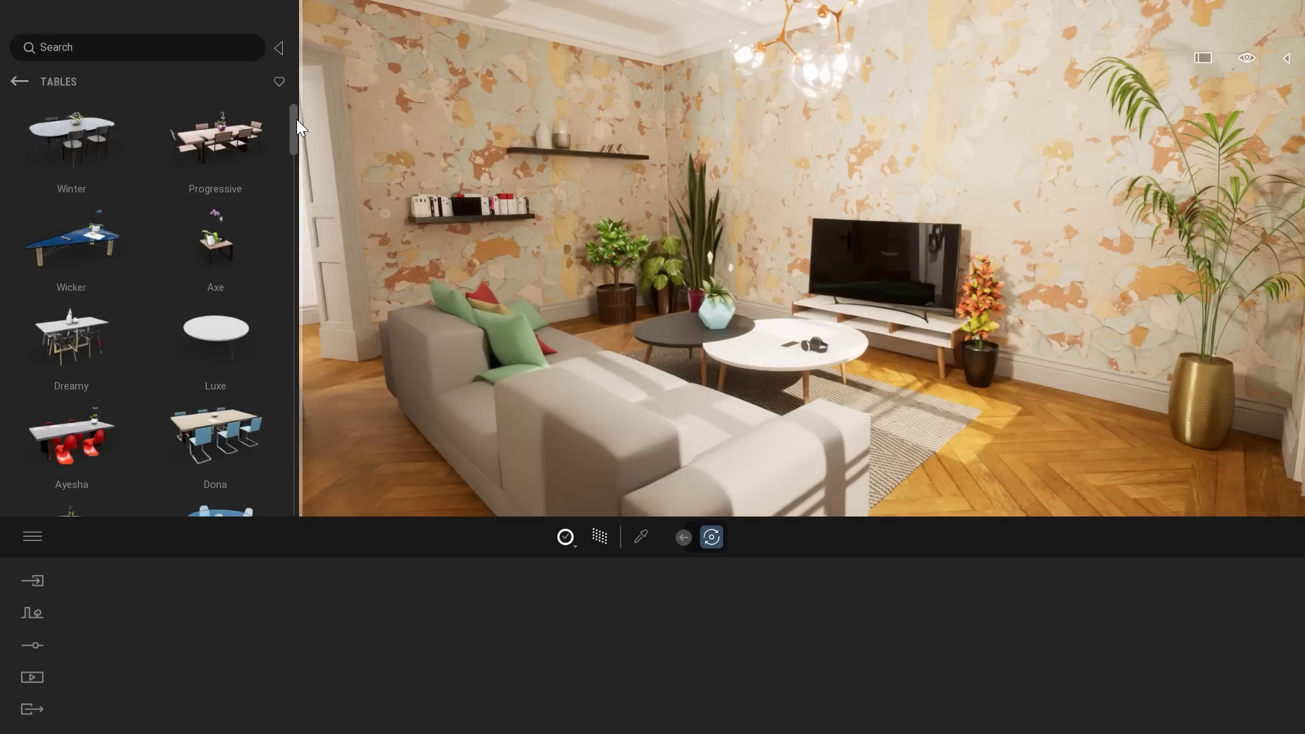
left_click_drag(296, 119, 300, 354)
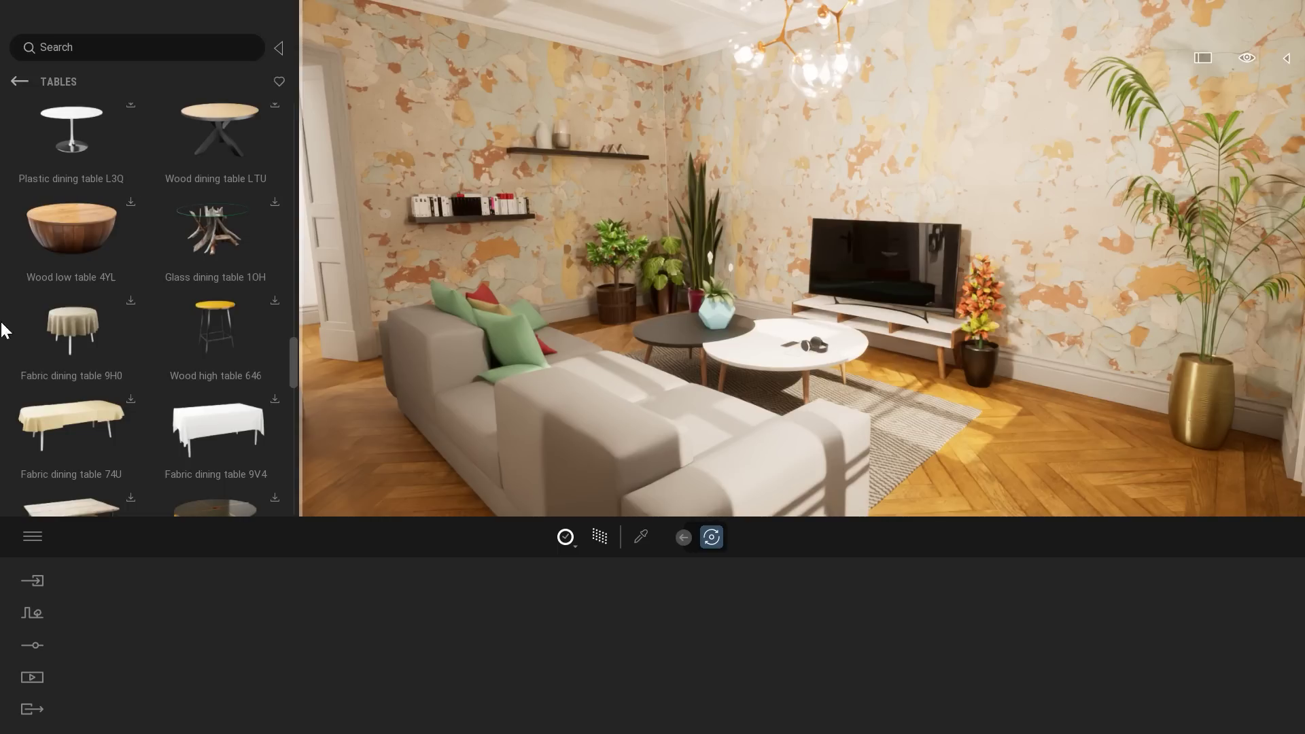
mouse_move(291, 353)
left_mouse_down()
mouse_move(312, 467)
mouse_move(306, 348)
left_mouse_up()
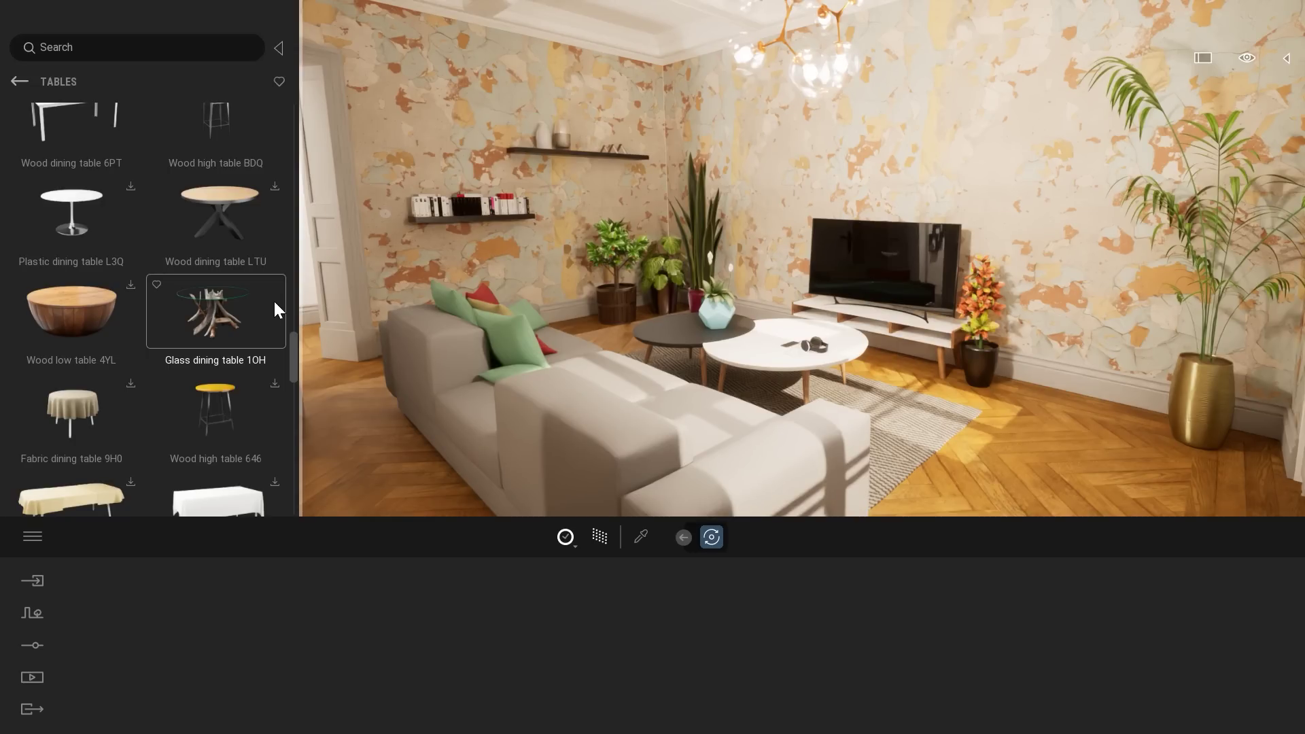
Place Glass dining table 10H on the wooden floor of the empty room
left_click(600, 537)
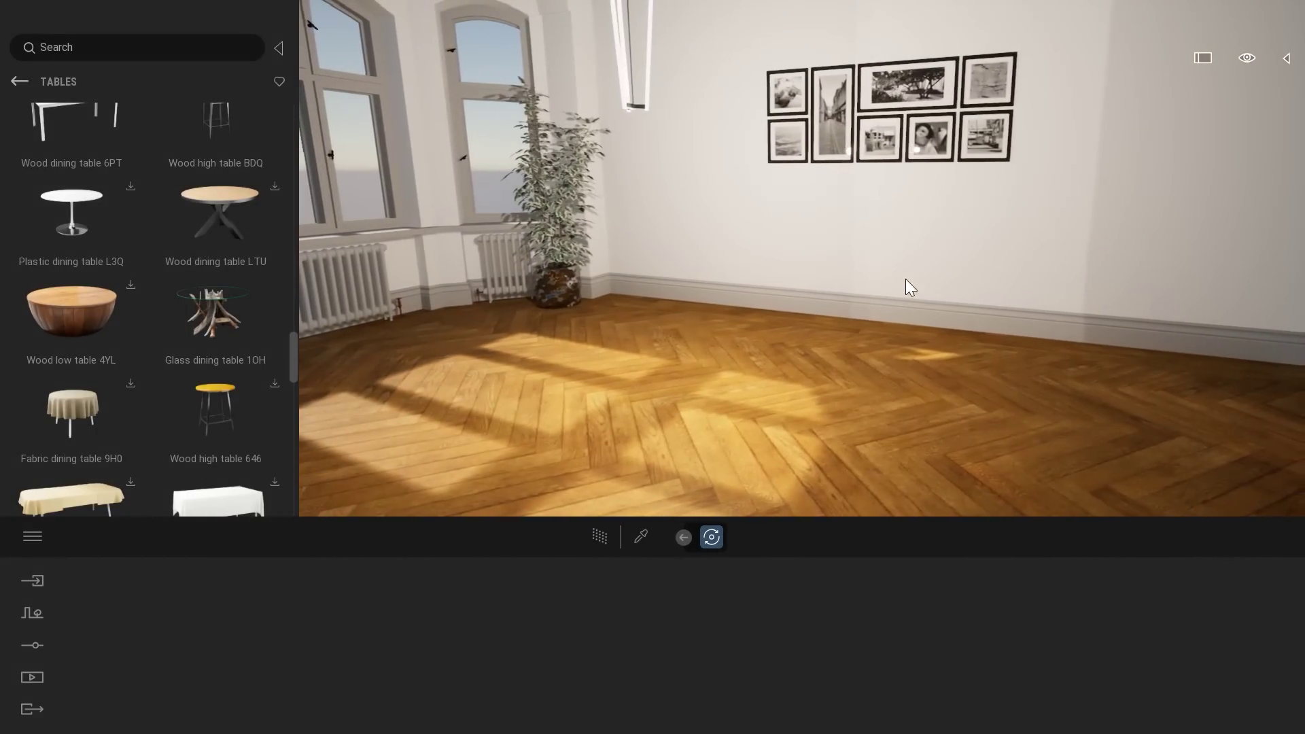
left_click_drag(221, 319, 740, 420)
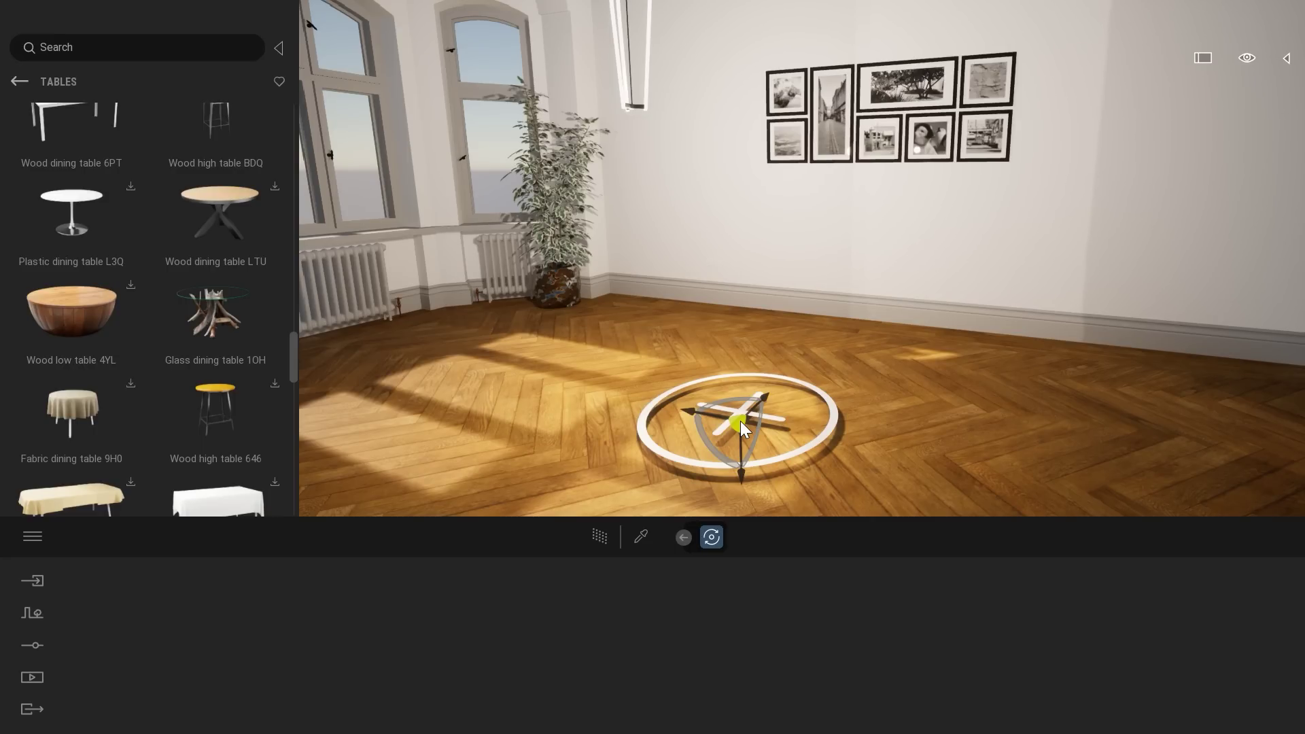
left_click(740, 422)
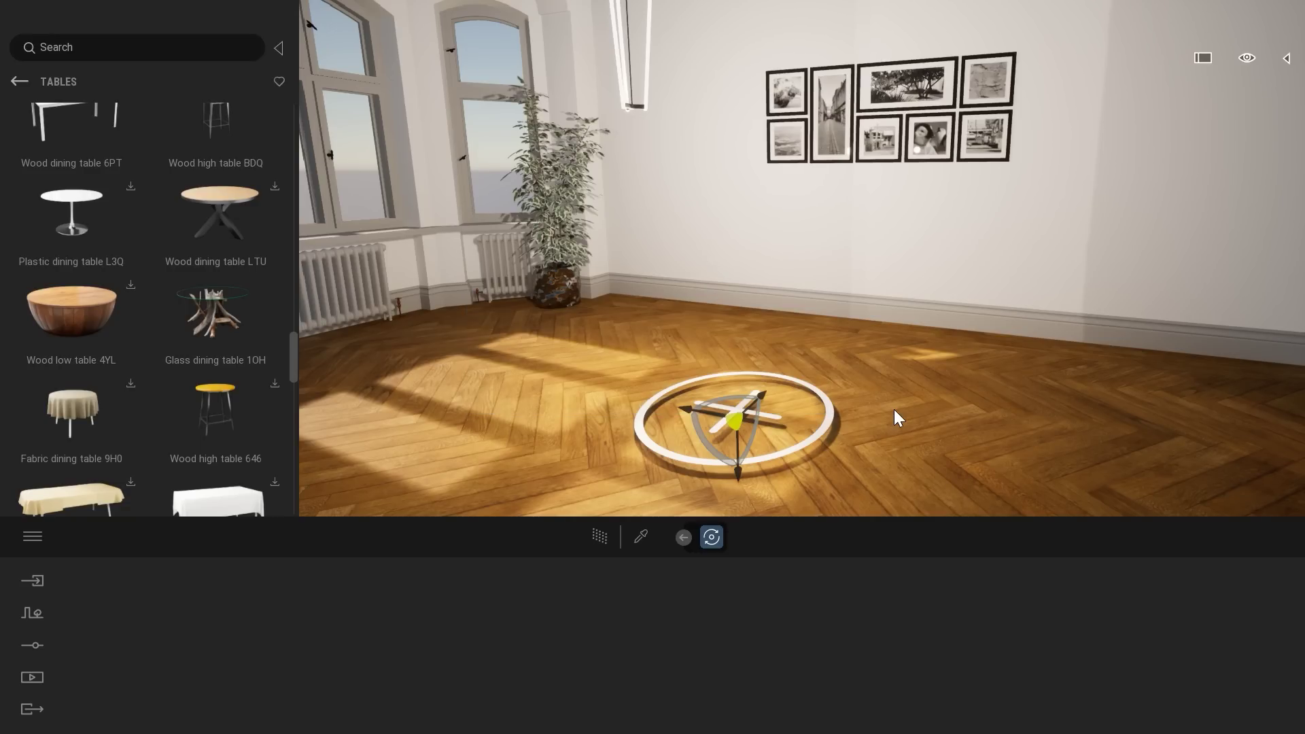
key("Escape")
right_click_drag(956, 360, 1101, 486)
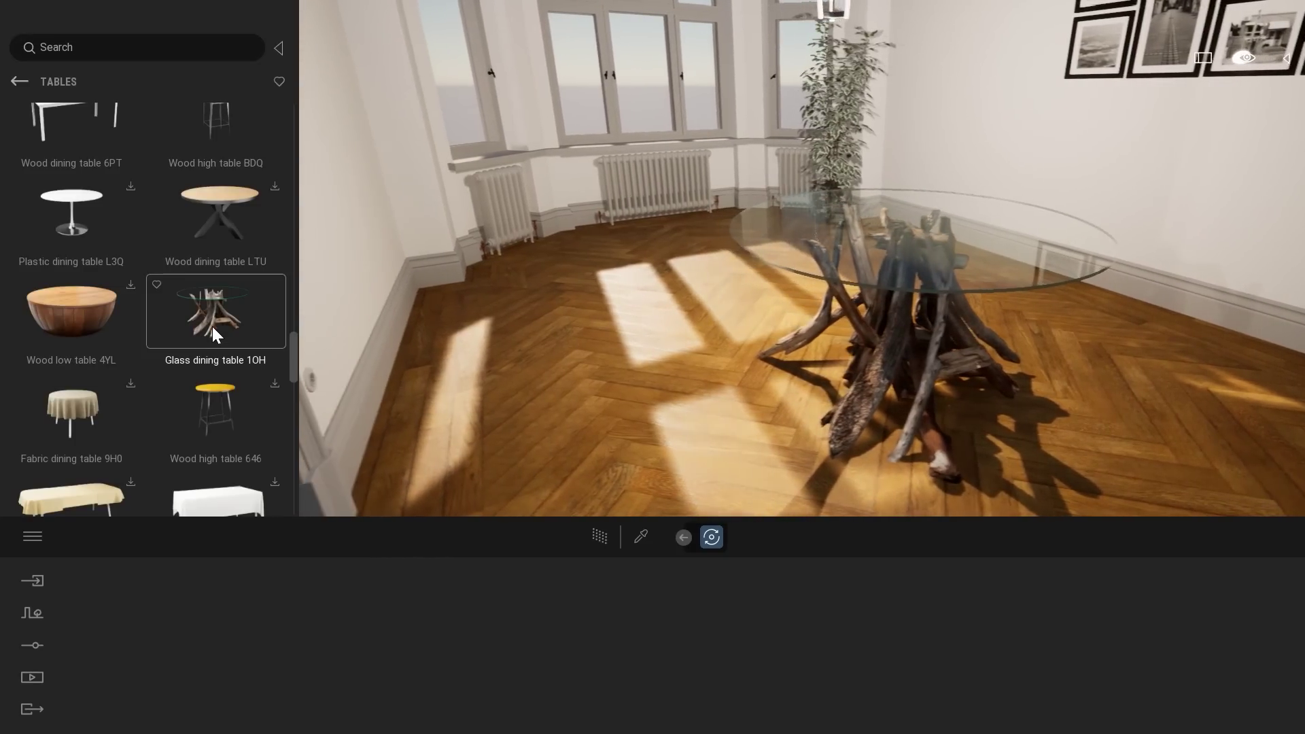
Place a second Glass dining table 10H beside the first, and delete both glass tables
left_click_drag(213, 326, 634, 304)
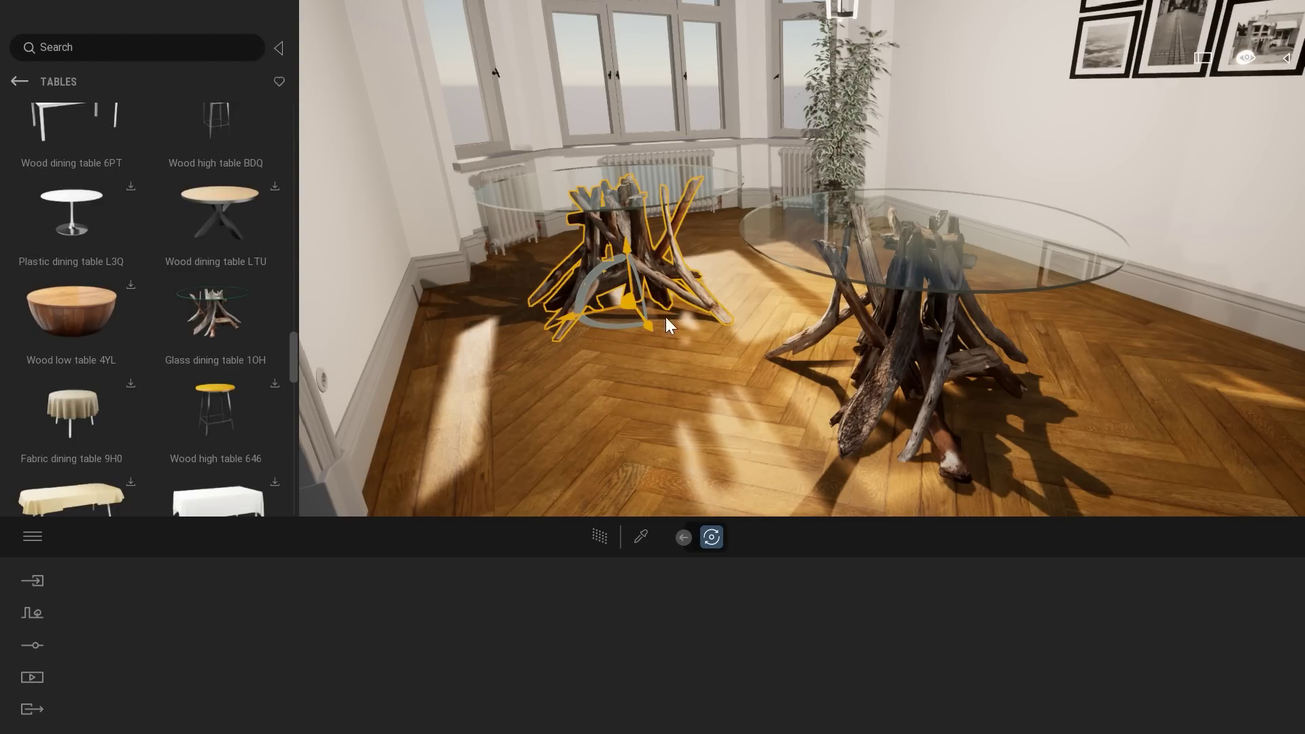
key("Delete")
left_click(920, 255)
key("Delete")
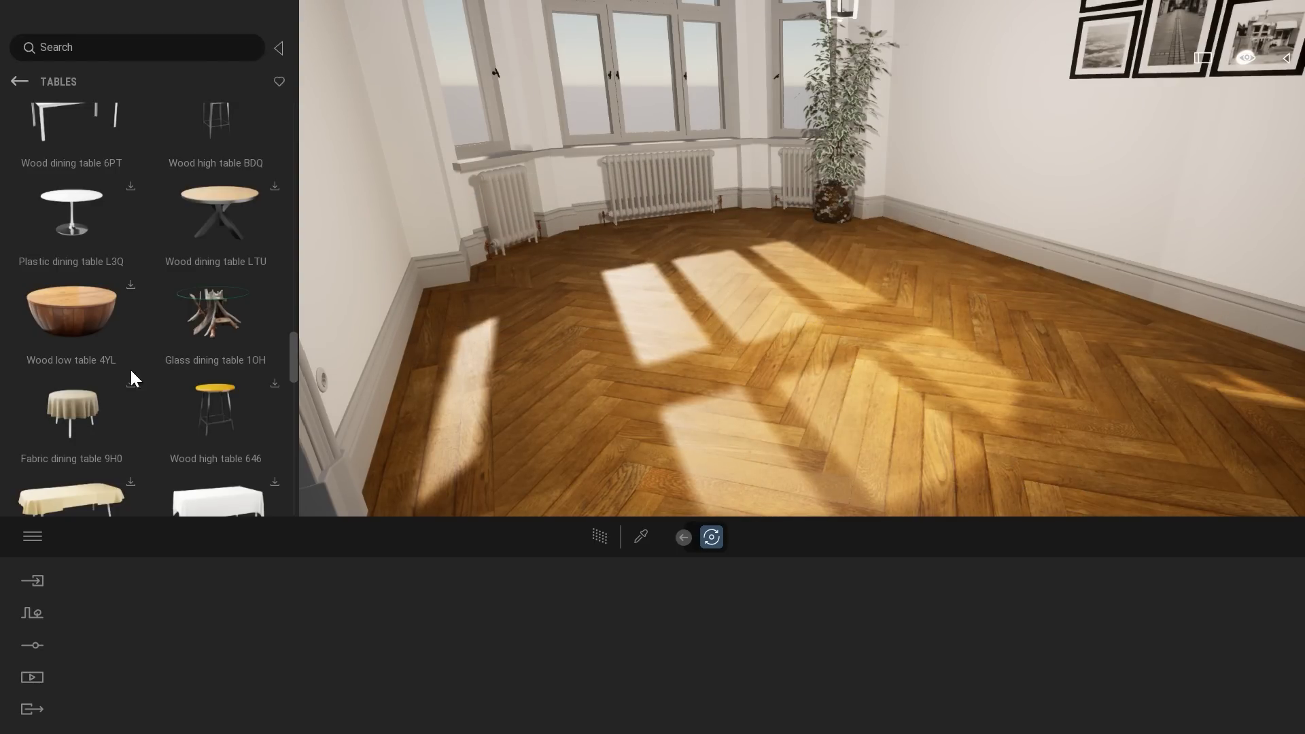
Try Wood dining table OGX on the room floor and delete it
scroll(178, 395, "up", 3)
scroll(178, 396, "up", 5)
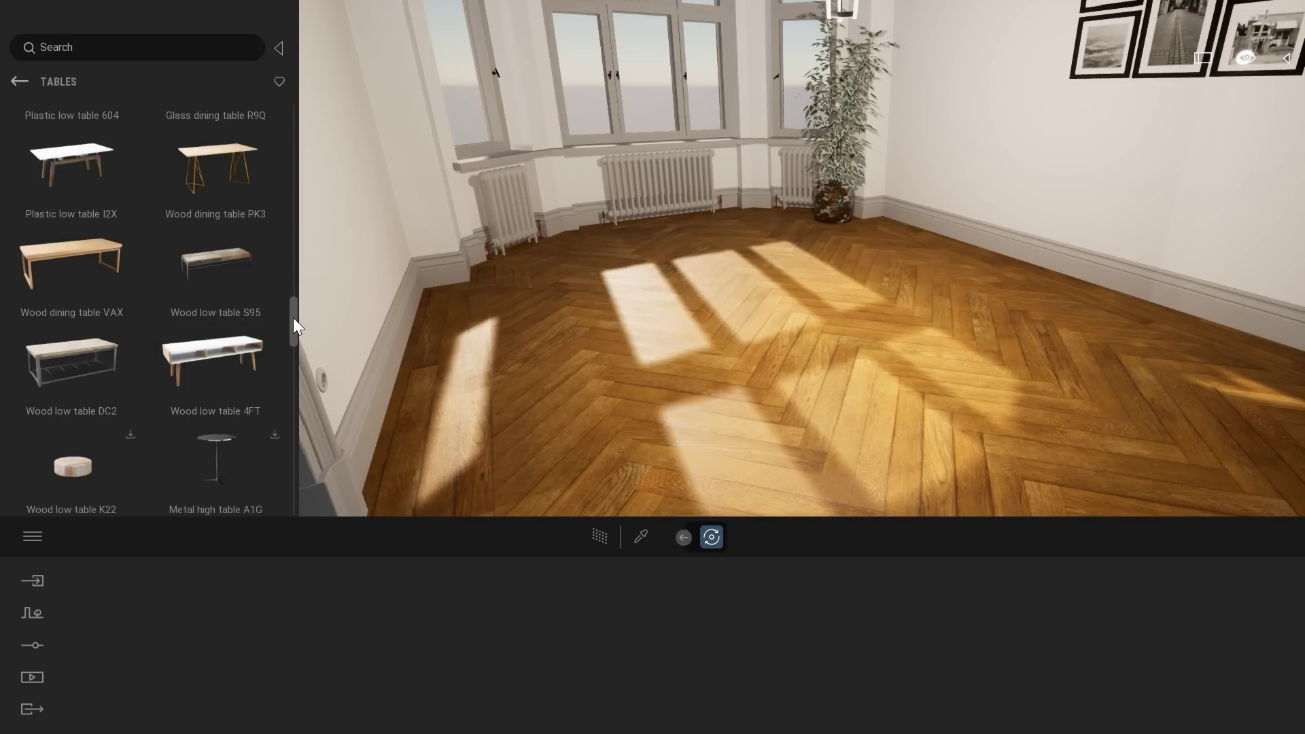
left_click_drag(293, 317, 262, 268)
scroll(187, 308, "up", 3)
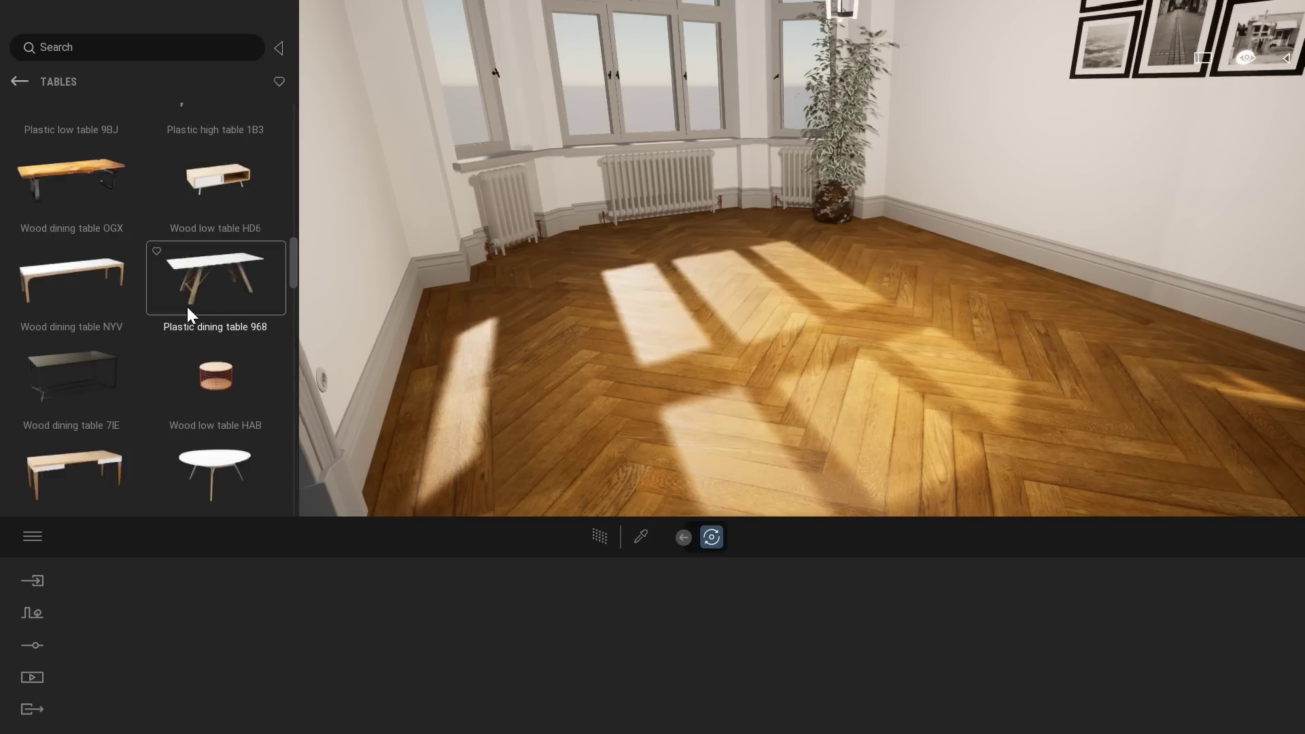
scroll(193, 314, "up", 2)
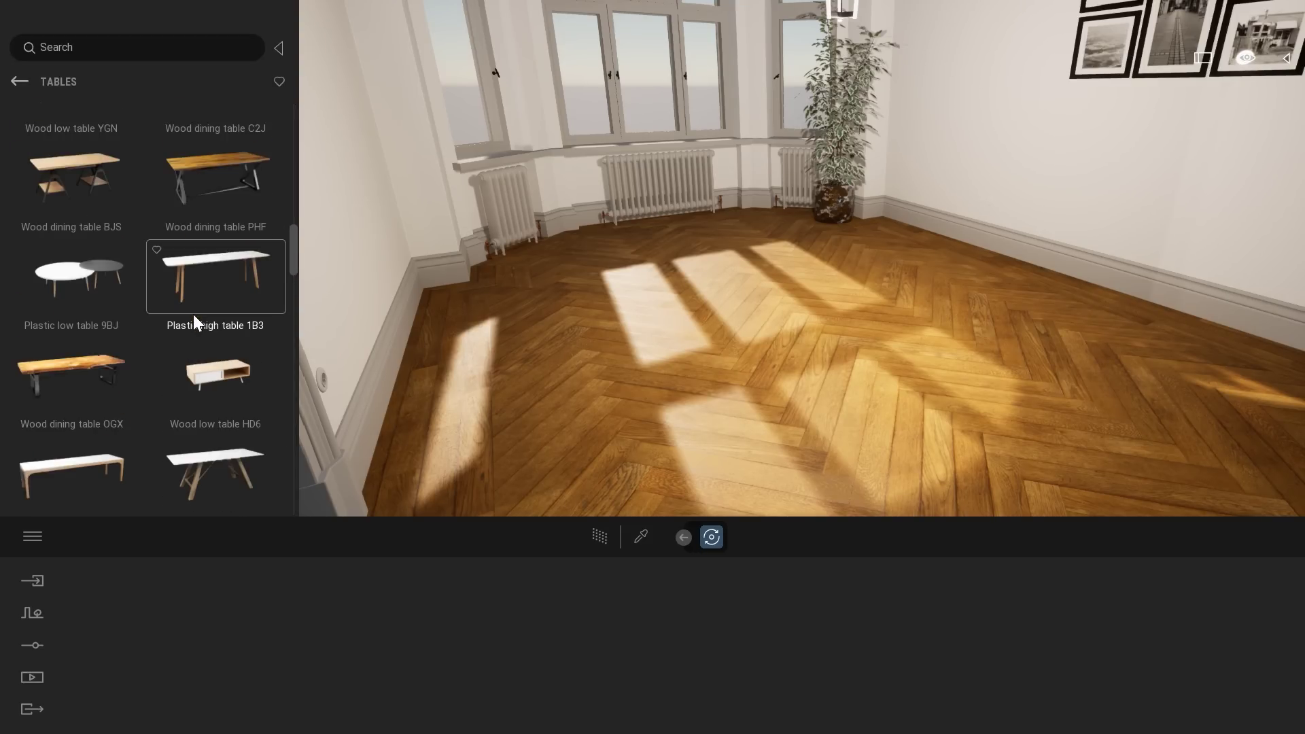
left_click_drag(80, 366, 847, 353)
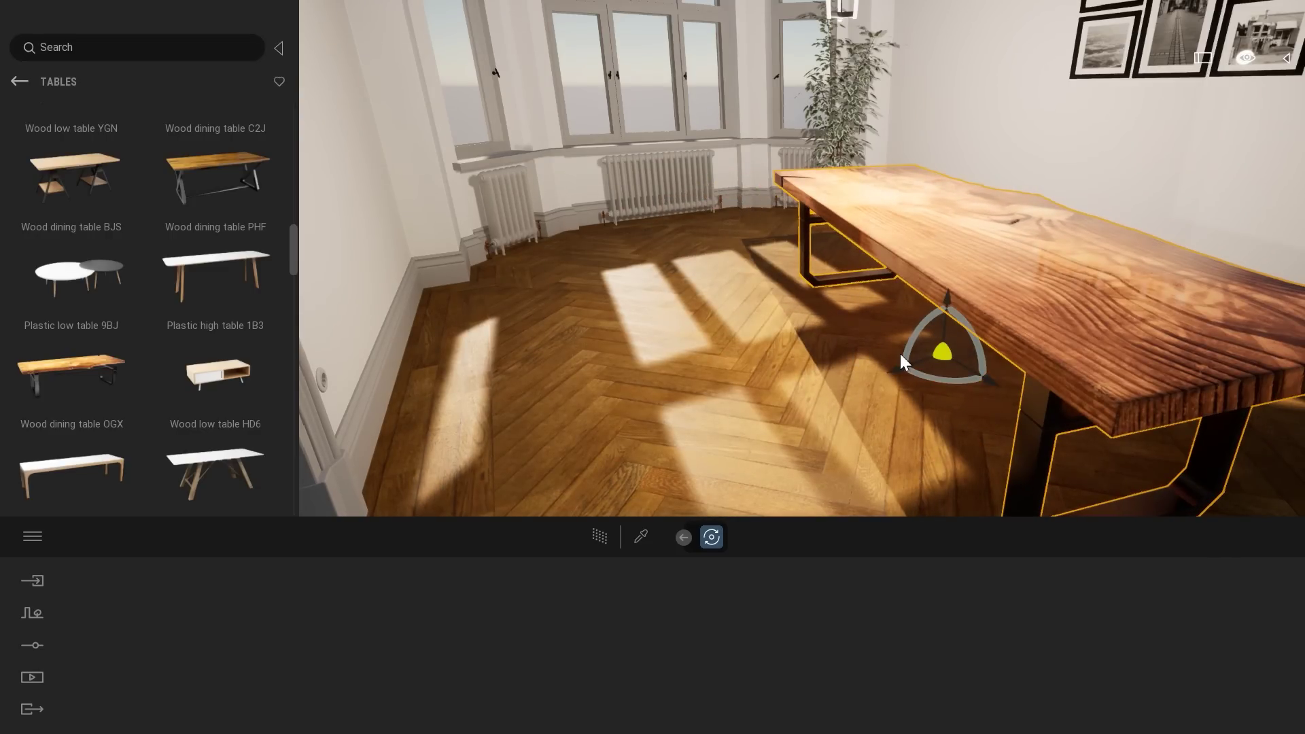
left_click_drag(923, 368, 834, 361)
key("Delete")
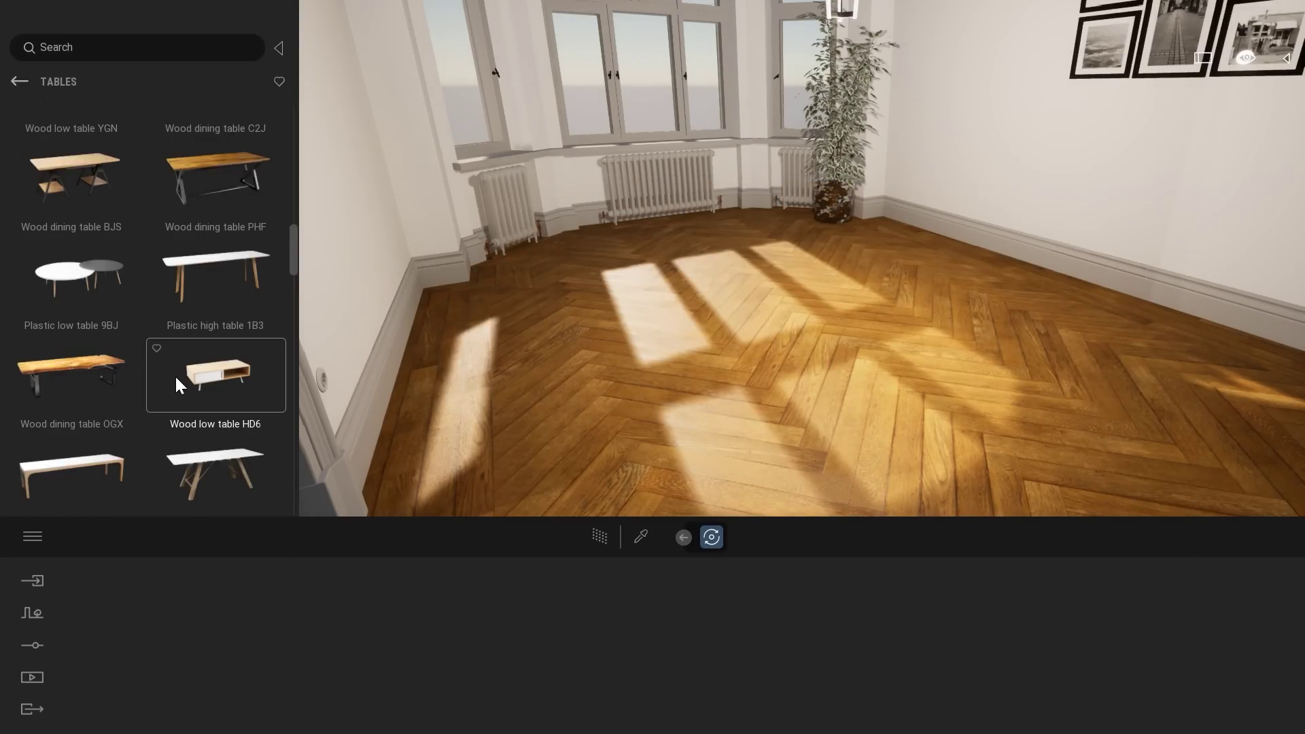
Try Wood low table 9VS on the floor, inspect its top and base up close, and remove it
scroll(175, 375, "up", 3)
scroll(179, 381, "up", 3)
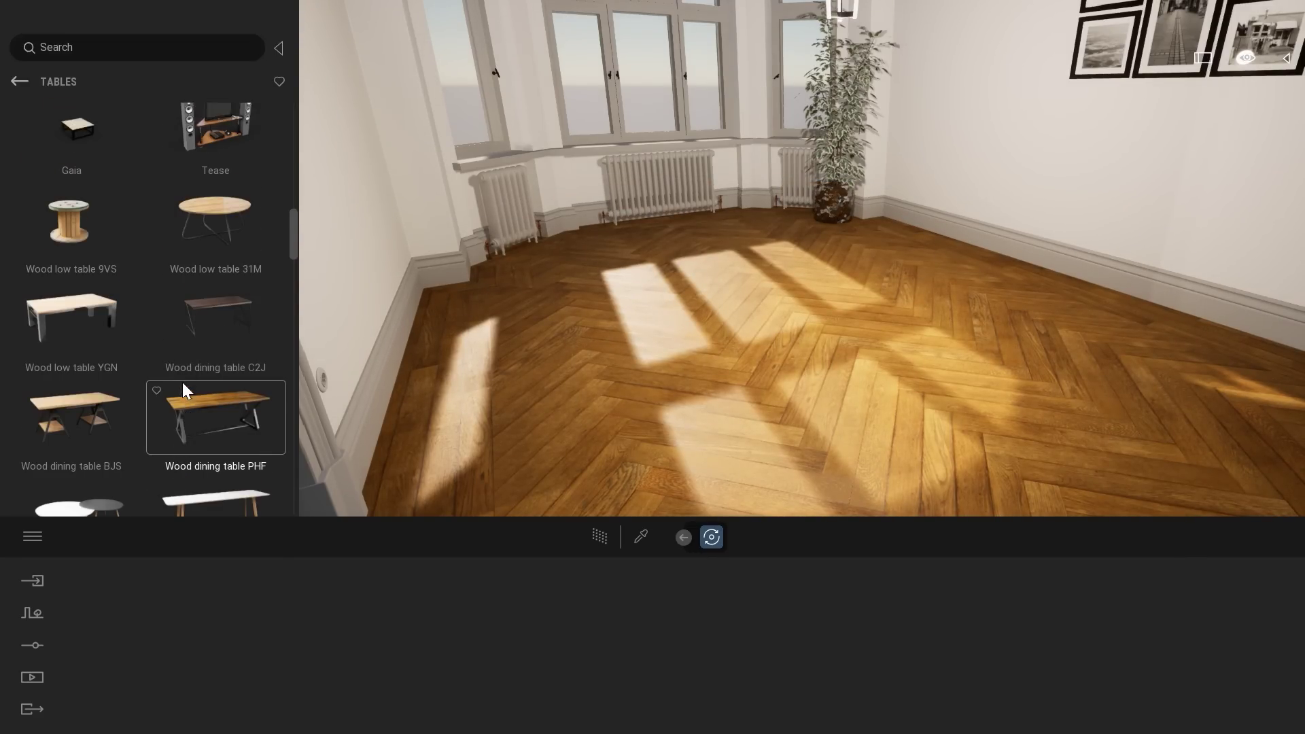
left_click_drag(55, 295, 769, 387)
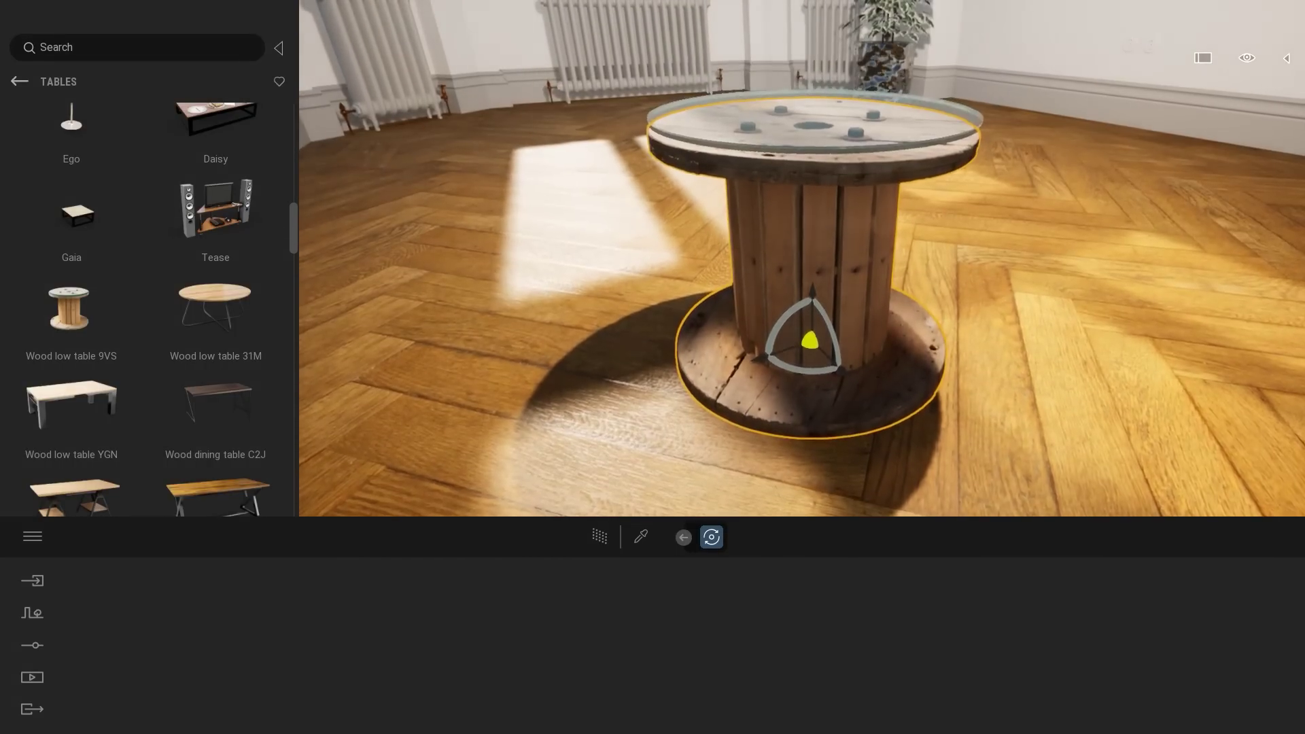
middle_click_drag(830, 203, 830, 266, "shift")
middle_click_drag(691, 297, 774, 330, "shift")
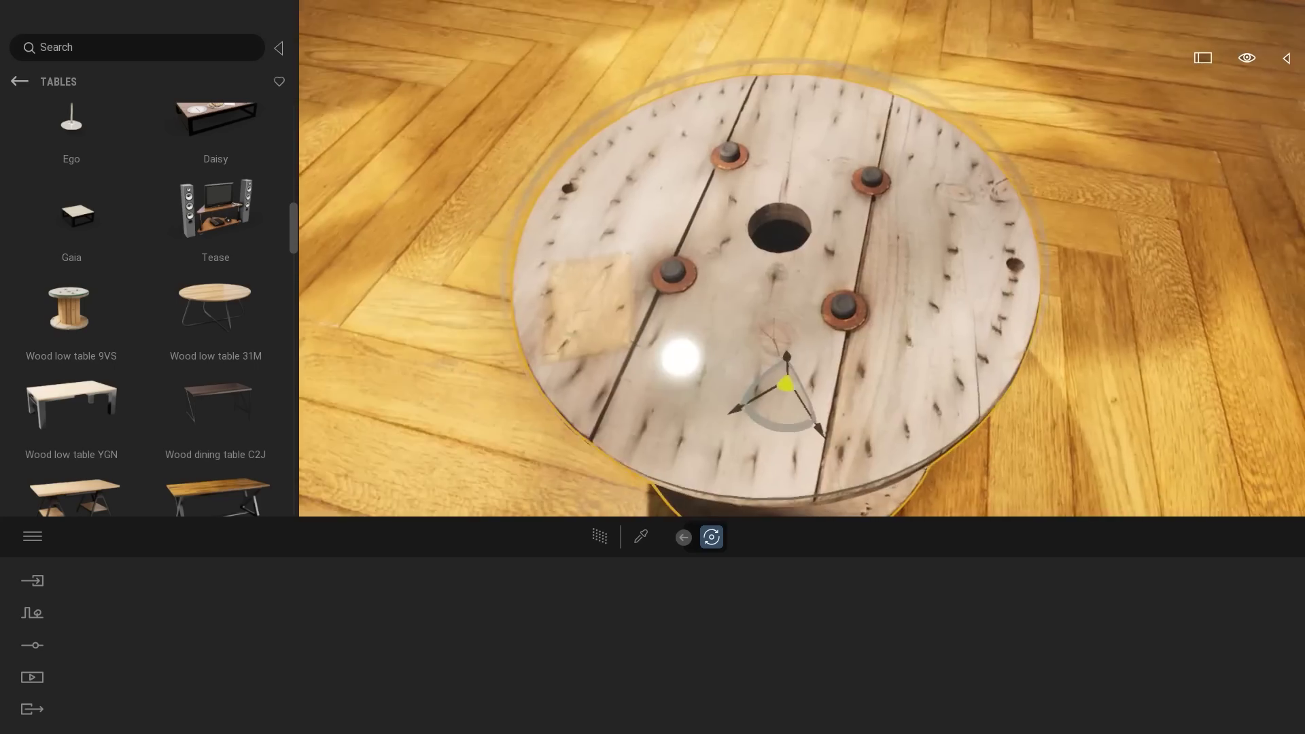
middle_click_drag(681, 357, 680, 299, "shift")
scroll(690, 262, "down", 5)
scroll(816, 353, "down", 4)
middle_click_drag(816, 354, 858, 296, "shift")
scroll(858, 297, "up", 4)
left_click(858, 296)
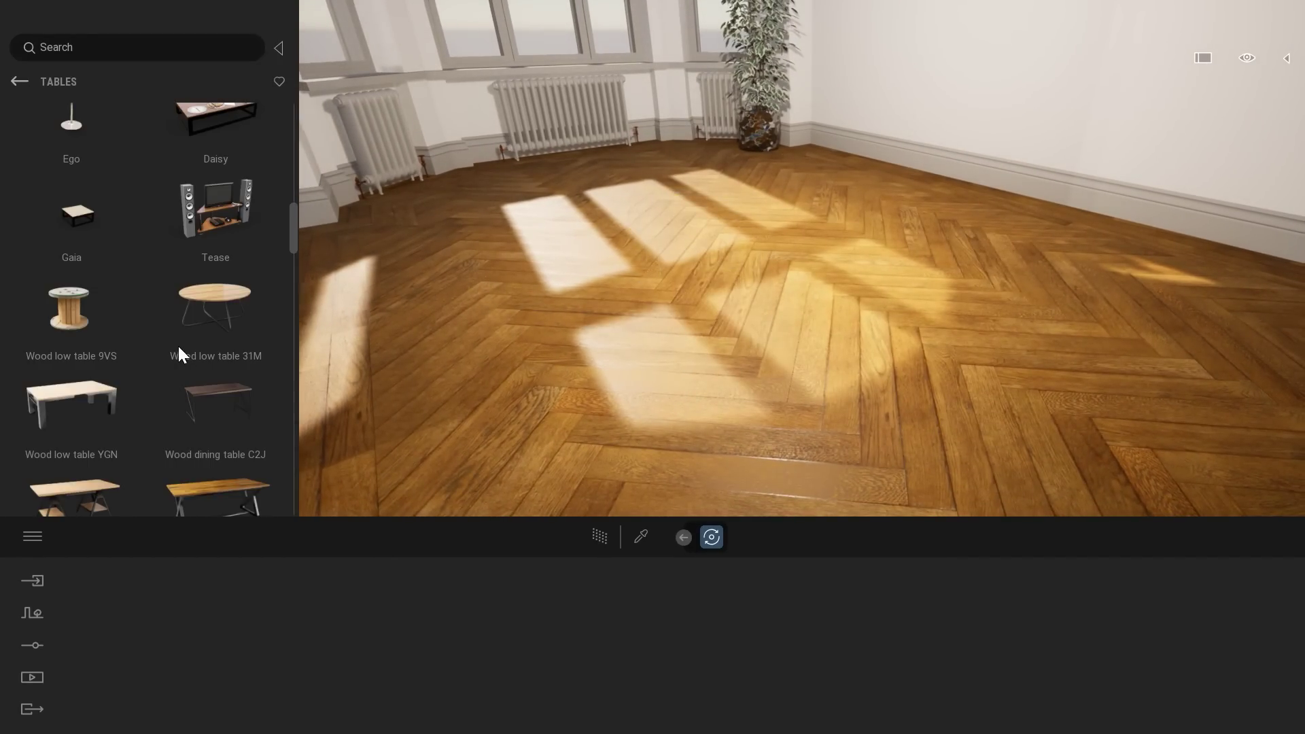
Place Plastic high table 1B3 on the floor, rotate it 90 degrees and position it in front of the windows
scroll(178, 345, "down", 6)
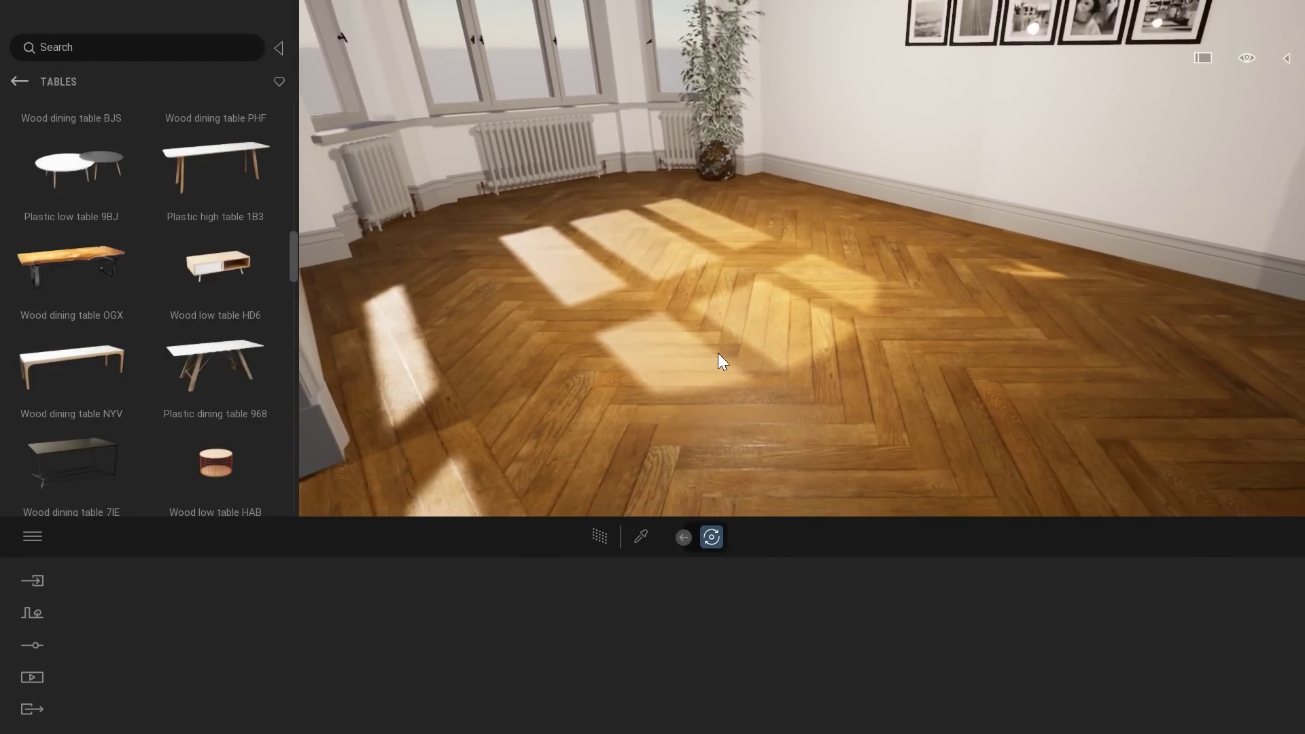
scroll(213, 370, "down", 2)
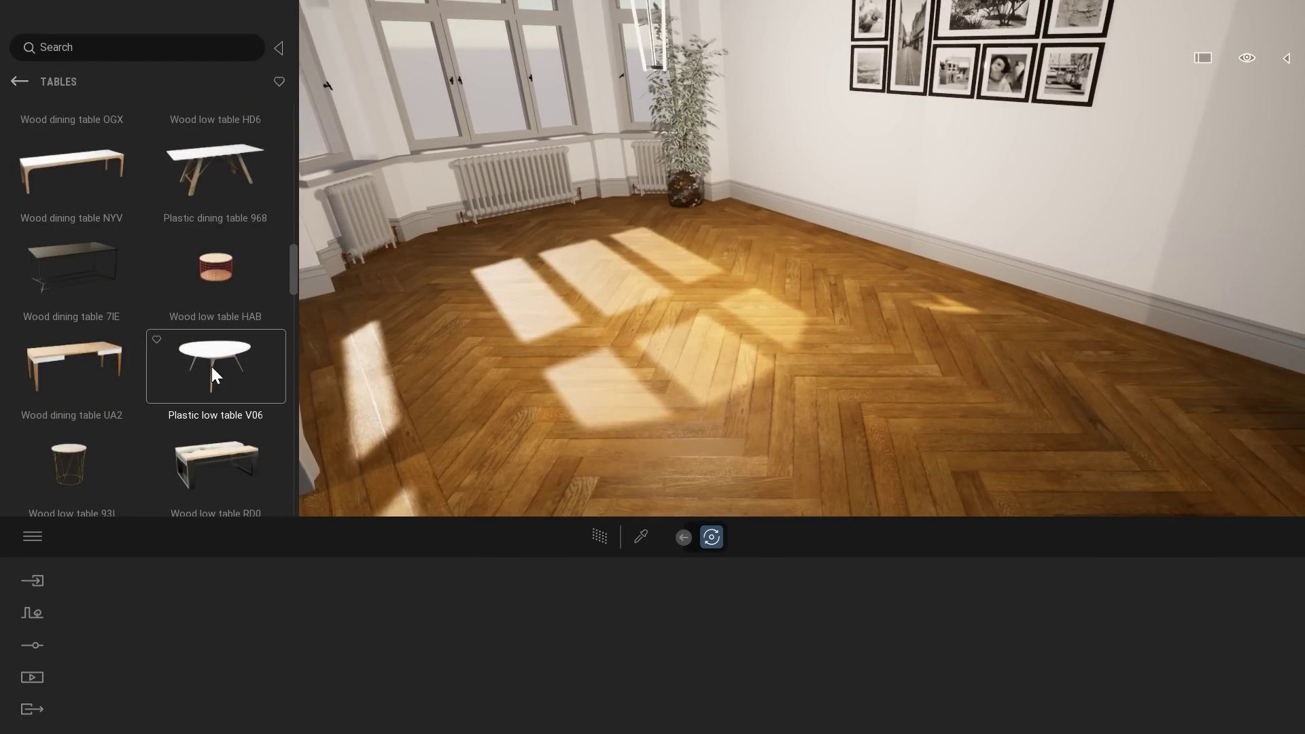
scroll(211, 366, "up", 3)
left_click_drag(270, 192, 803, 403)
type("90")
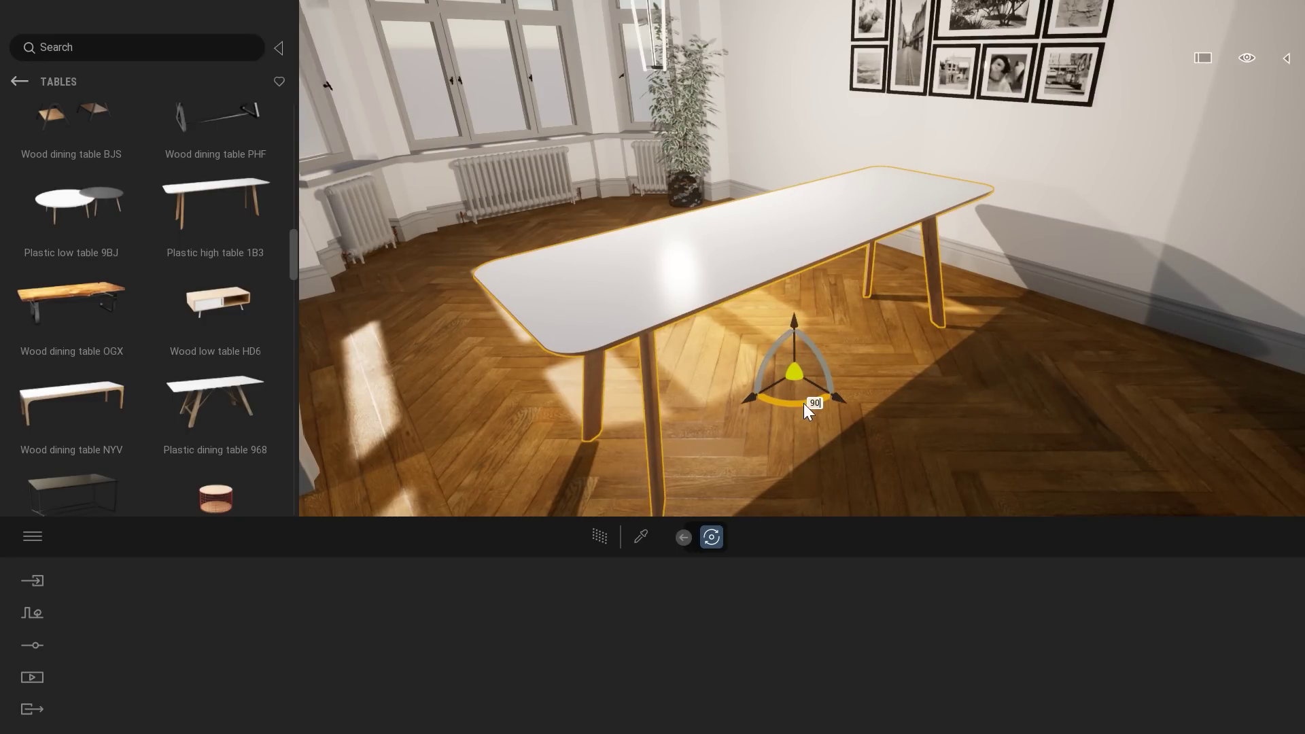
key("Return")
left_click_drag(790, 389, 725, 367)
key("Escape")
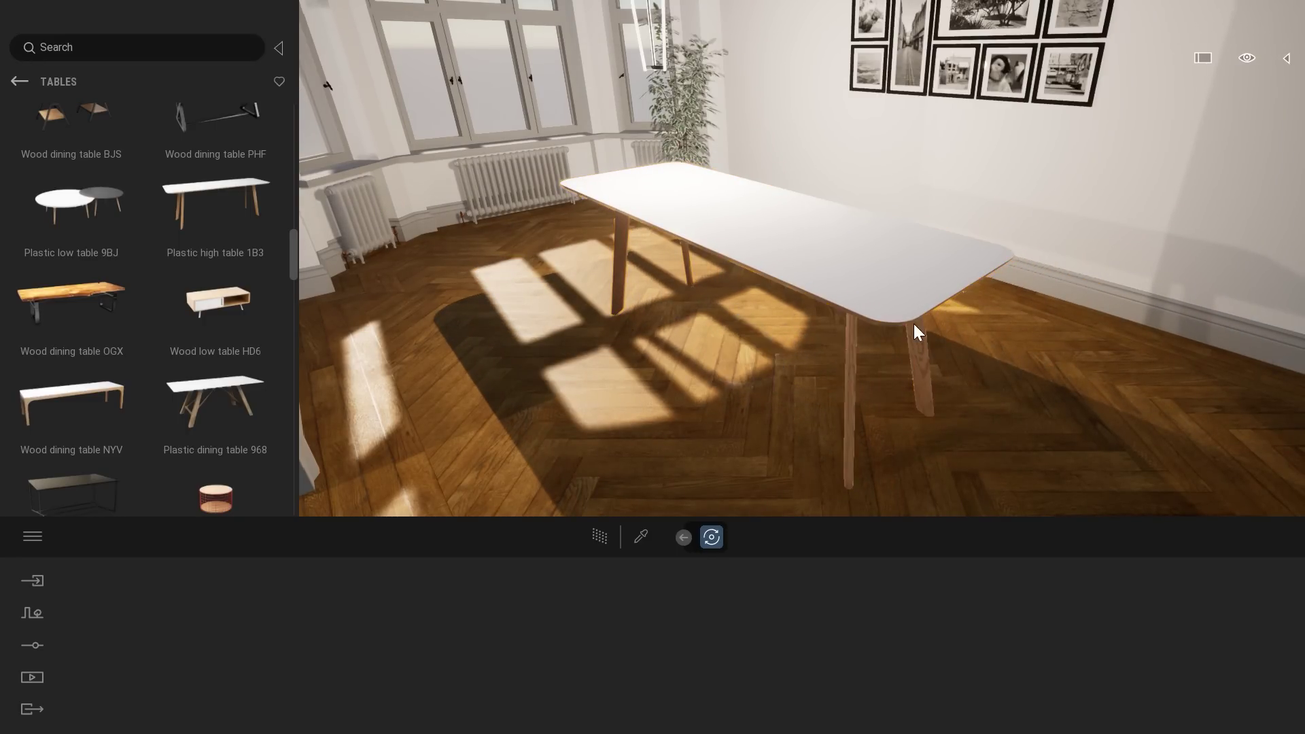
Place Plastic chair PAN from the living room Chairs category along the table's long side, facing the table
right_click_drag(913, 324, 889, 372)
scroll(889, 373, "up", 2)
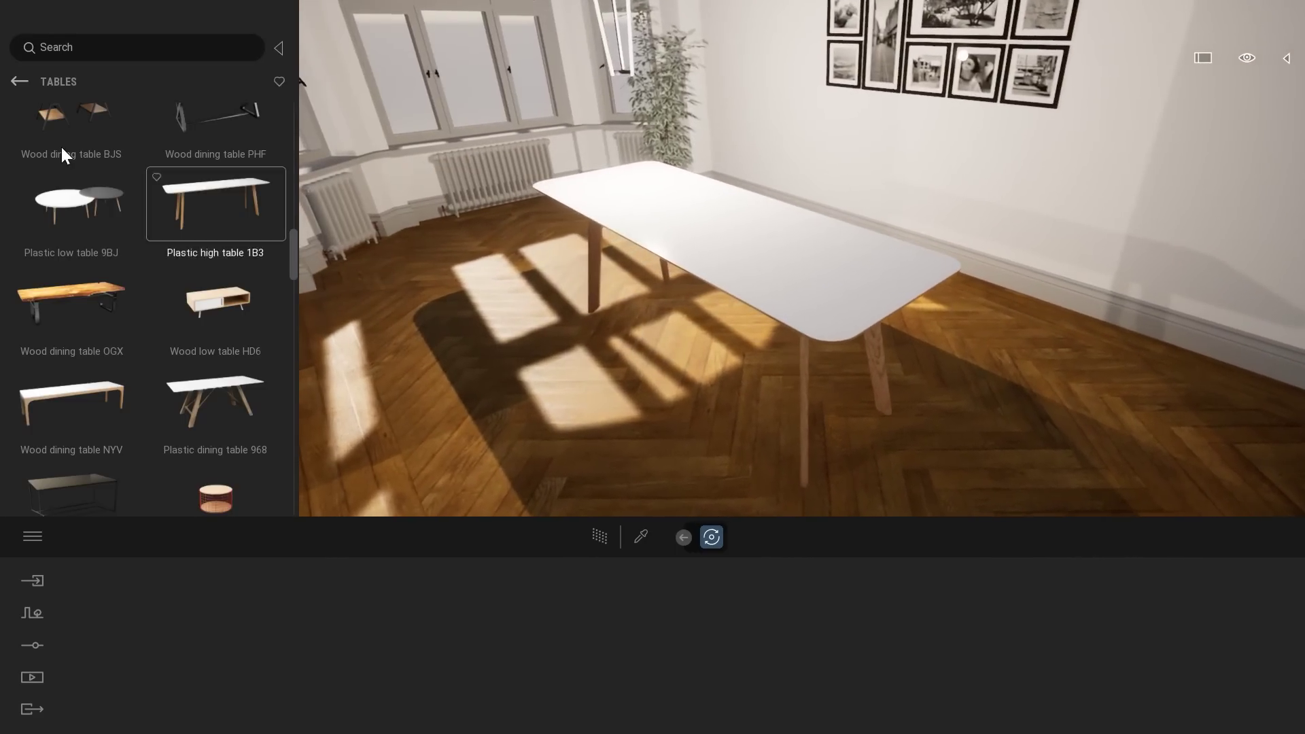
left_click(14, 81)
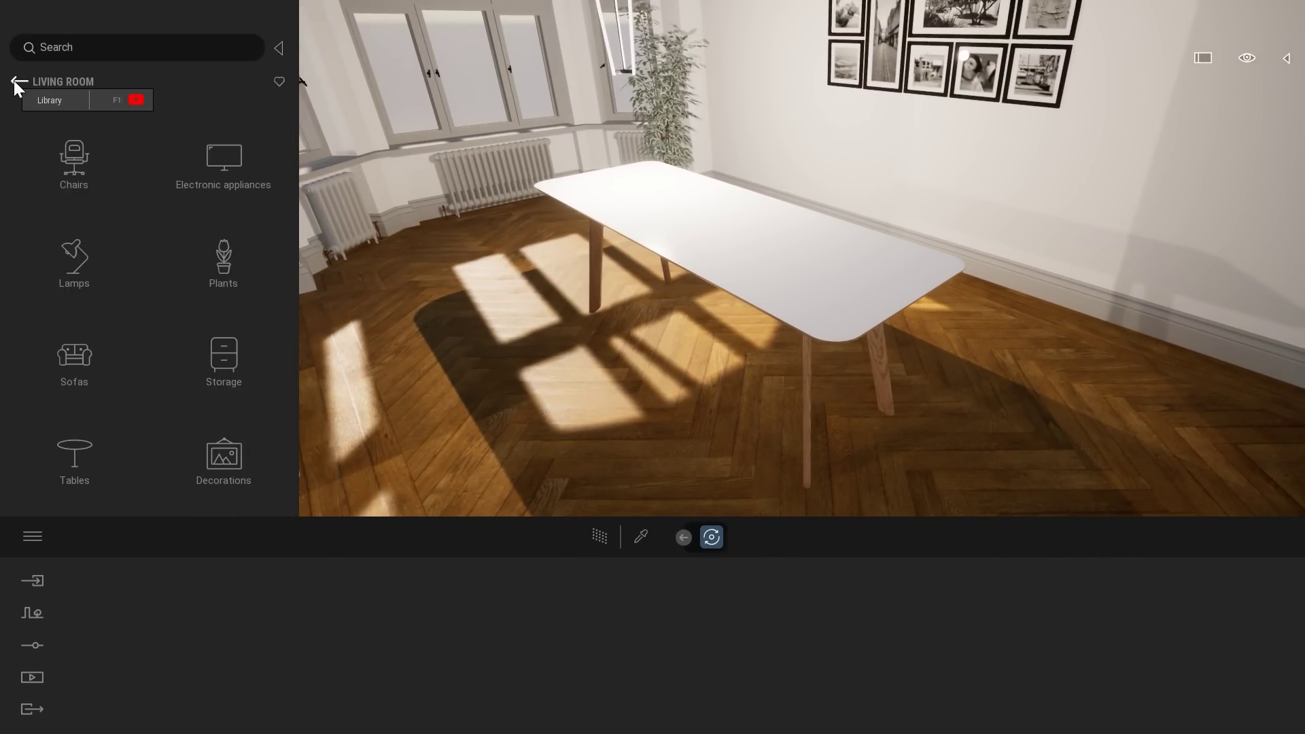
left_click(95, 158)
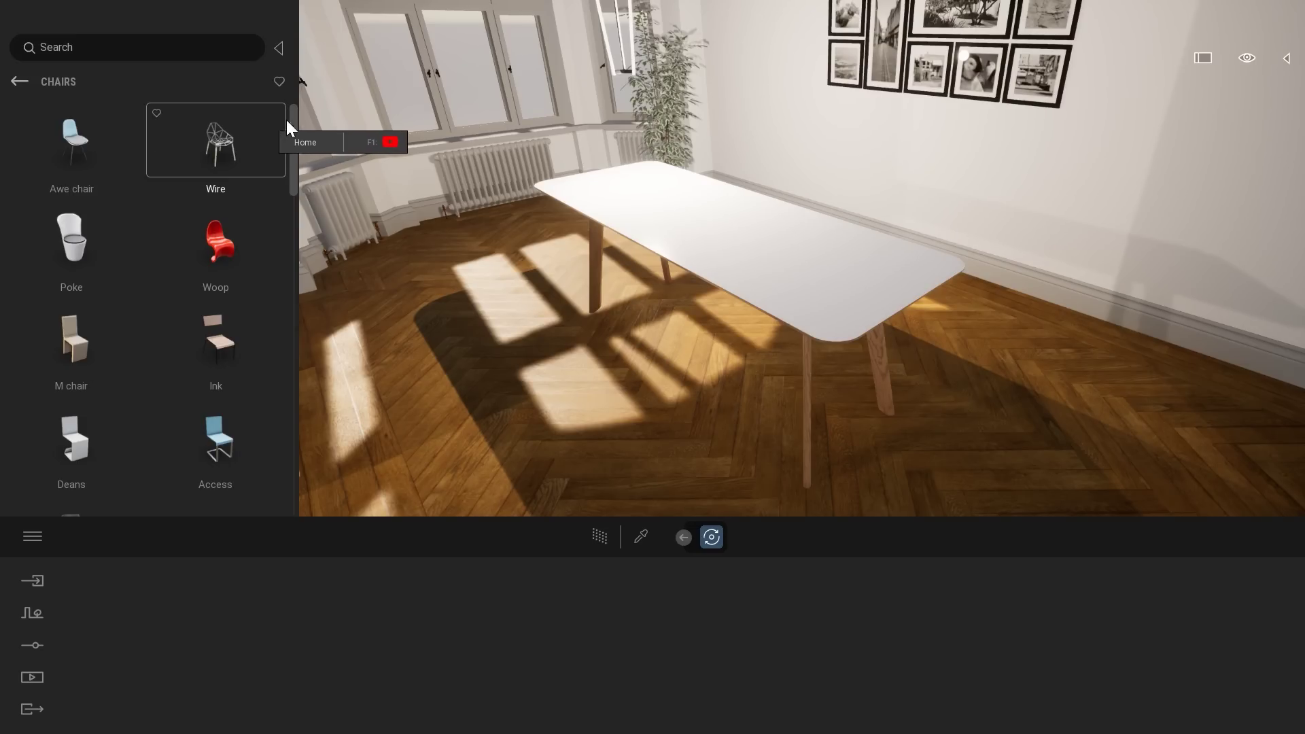
left_click_drag(293, 108, 280, 305)
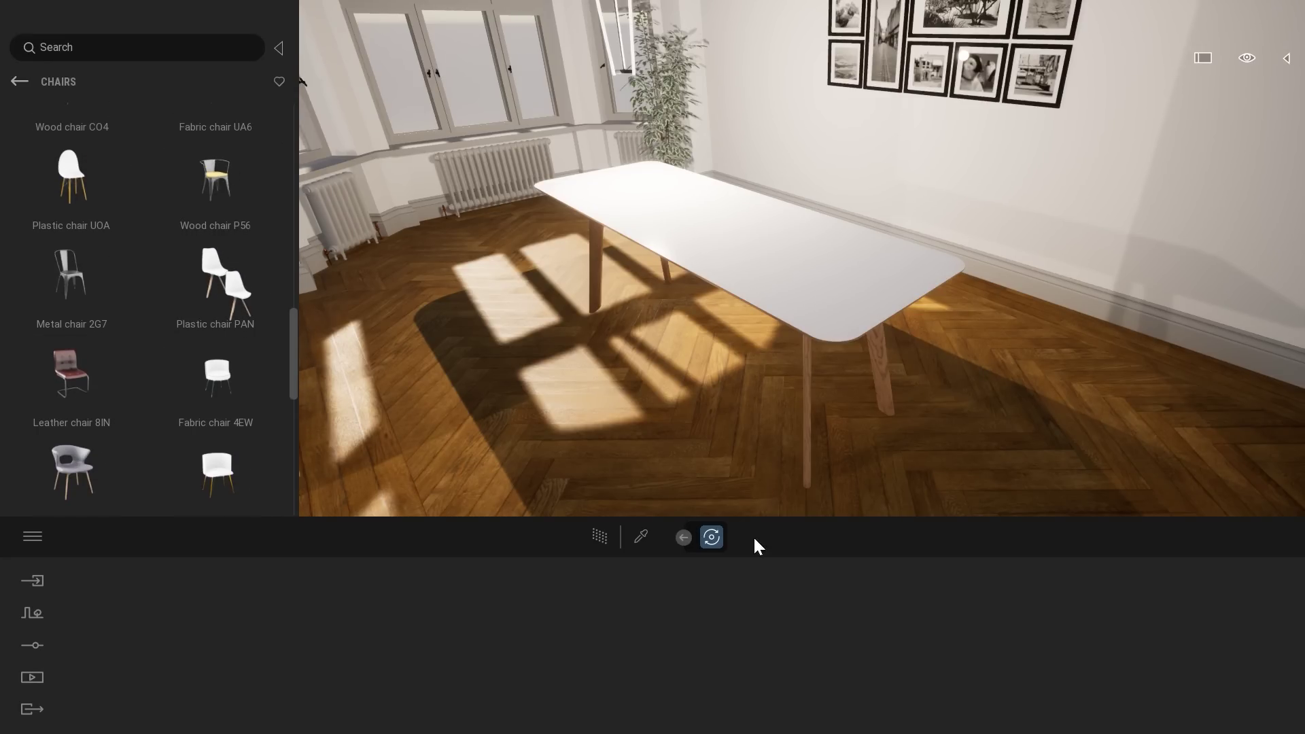
left_click_drag(685, 456, 781, 483)
left_click_drag(687, 466, 698, 467)
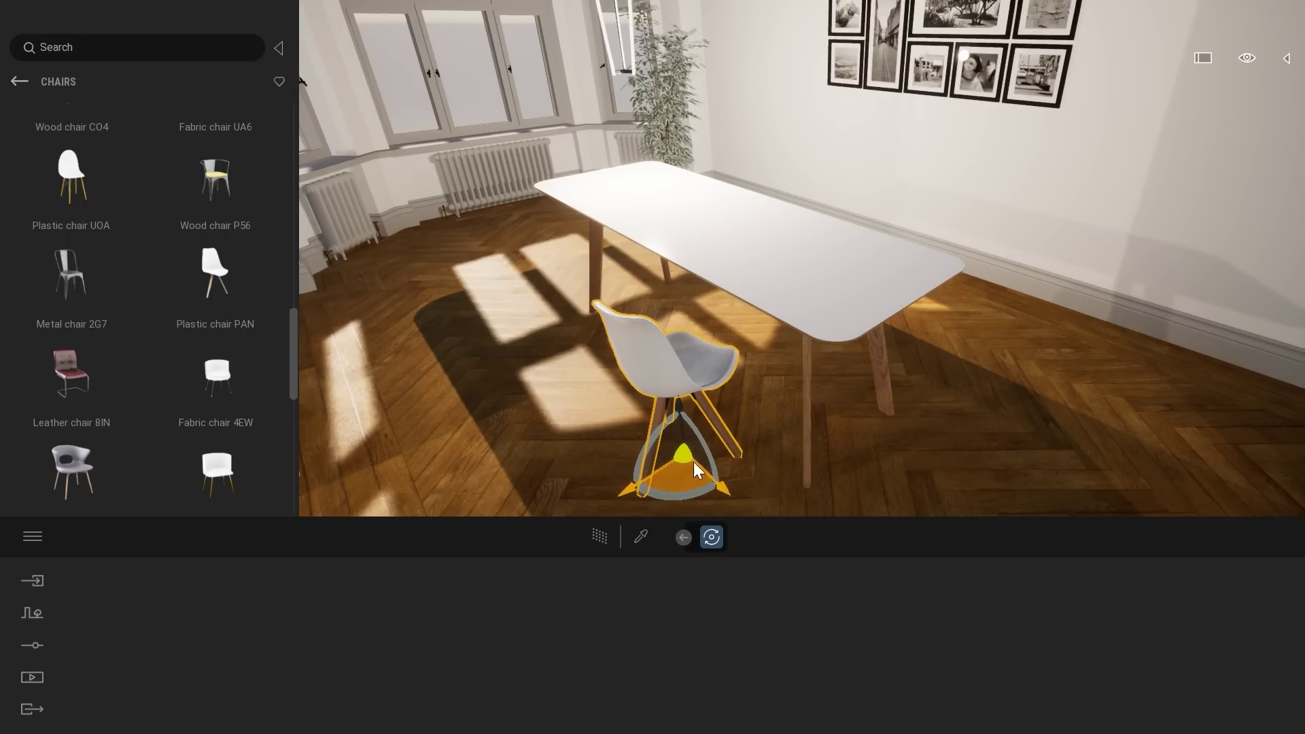
Add a second Plastic chair PAN next to the first one on the same long side of the table
right_click_drag(698, 468, 653, 462)
left_click_drag(216, 272, 748, 389)
left_click(873, 396)
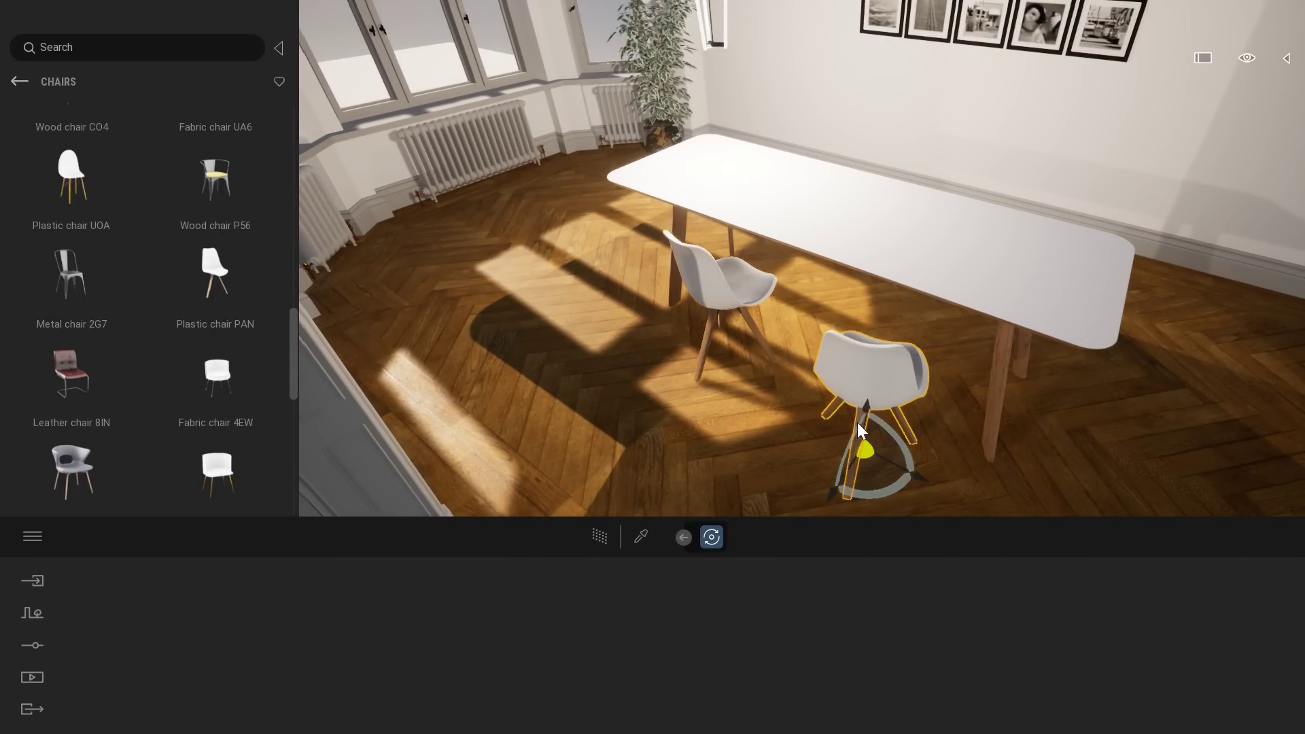
Duplicate both white chairs to the opposite long side of the table and rotate the copies 180 degrees to face it
left_click(712, 308, "ctrl")
left_click_drag(757, 443, 881, 333, "alt")
left_click(610, 445)
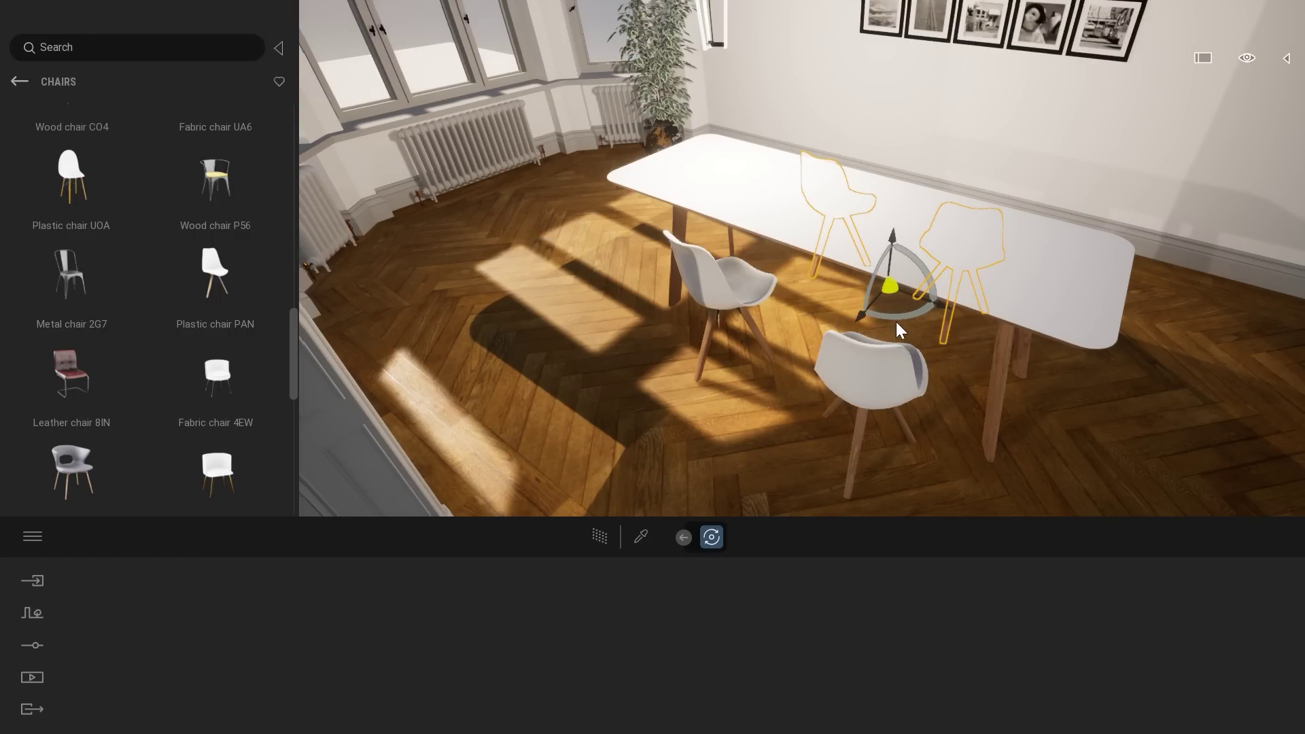
type("180")
key("Return")
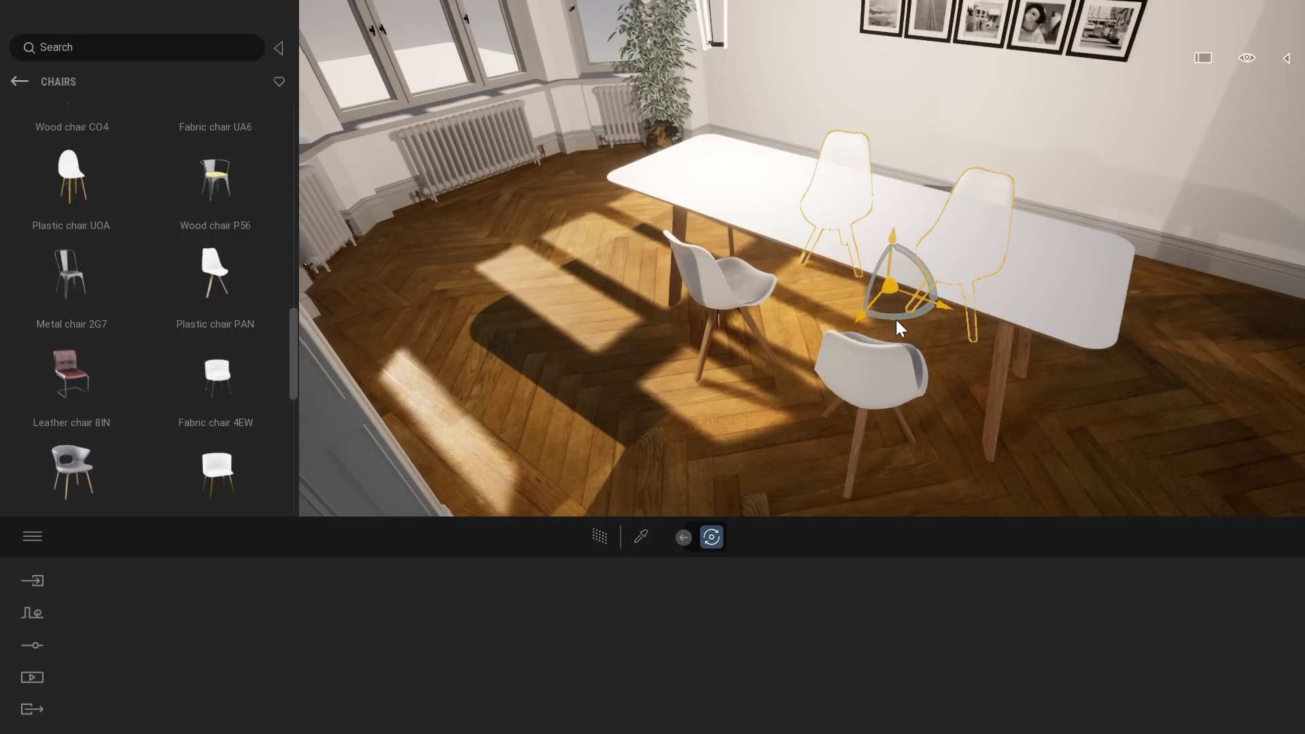
right_click_drag(895, 333, 947, 422)
left_click_drag(915, 380, 900, 378)
key("Escape")
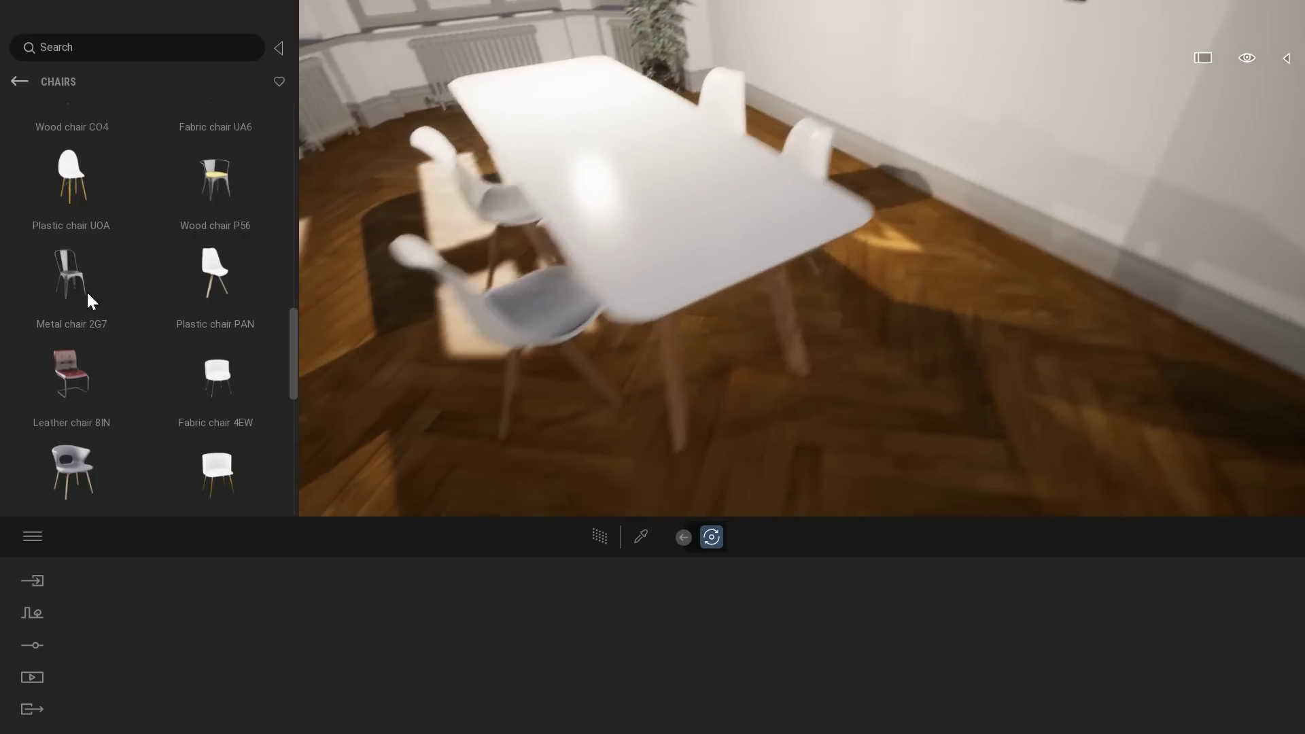
Place Metal chair FXW at the table's near end, turned towards the table, and create one instance of it towards the far end
scroll(125, 284, "up", 3)
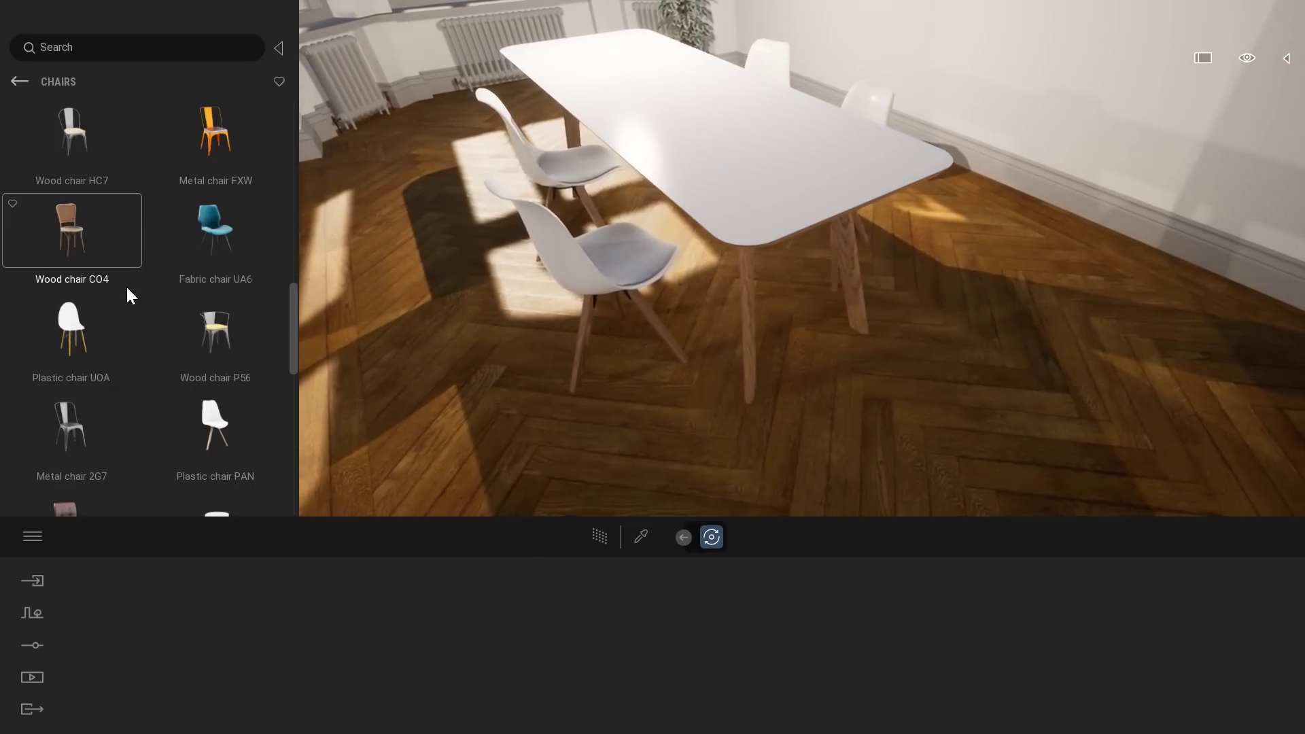
left_click(904, 405)
left_click_drag(895, 450, 1065, 467)
left_click_drag(904, 412, 585, 149, "shift")
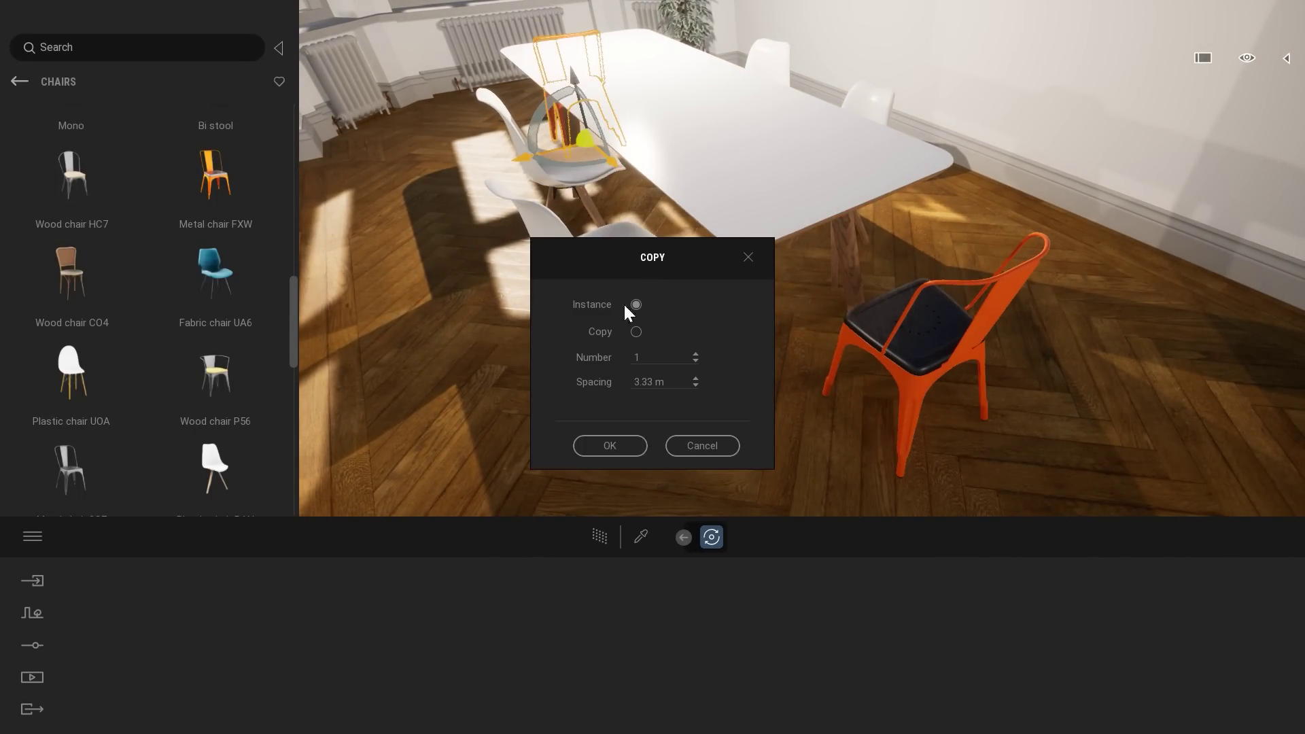
left_click(612, 446)
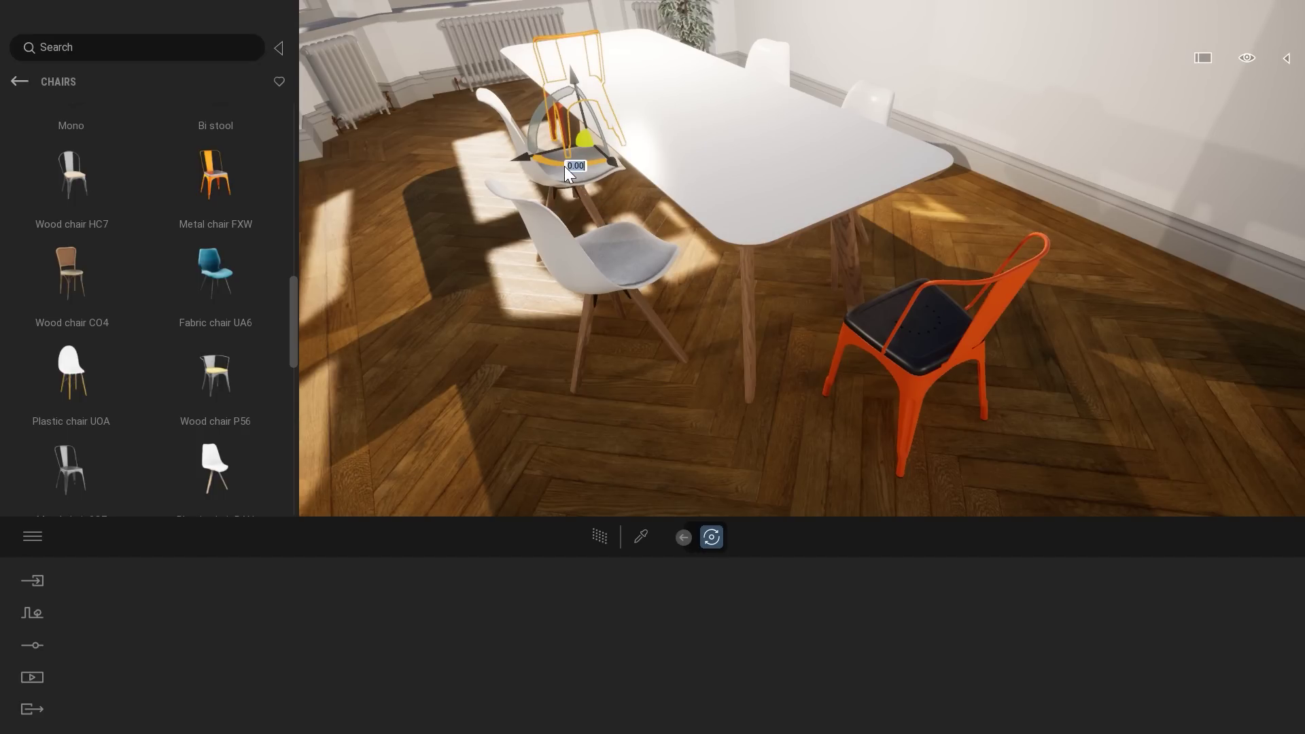
Rotate the metal chair instance at the table's far end by 180 degrees so it faces the table
type("180")
key("Return")
key("Escape")
Check the whole dining set in the path-traced preview and return to the real-time view
mouse_move(888, 297)
right_mouse_down()
mouse_move(892, 235)
mouse_move(966, 179)
mouse_move(886, 301)
right_mouse_up()
key("r")
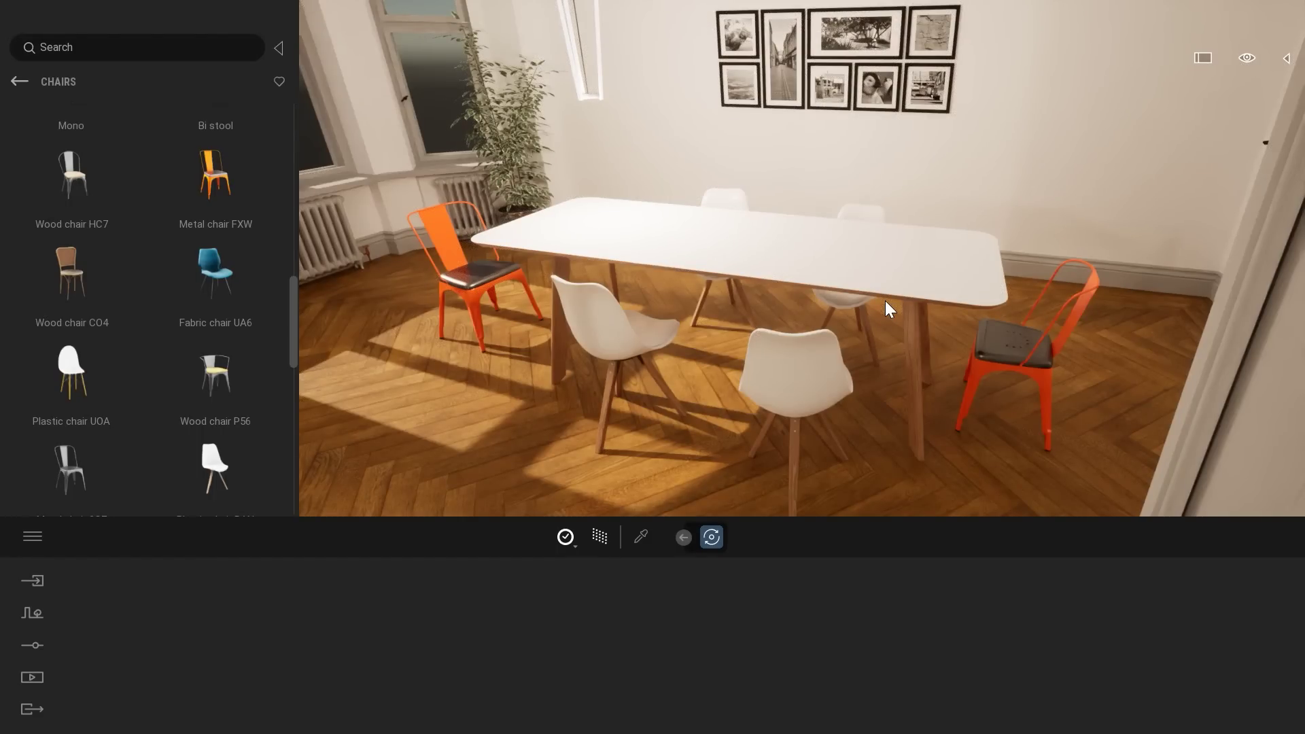
key("r")
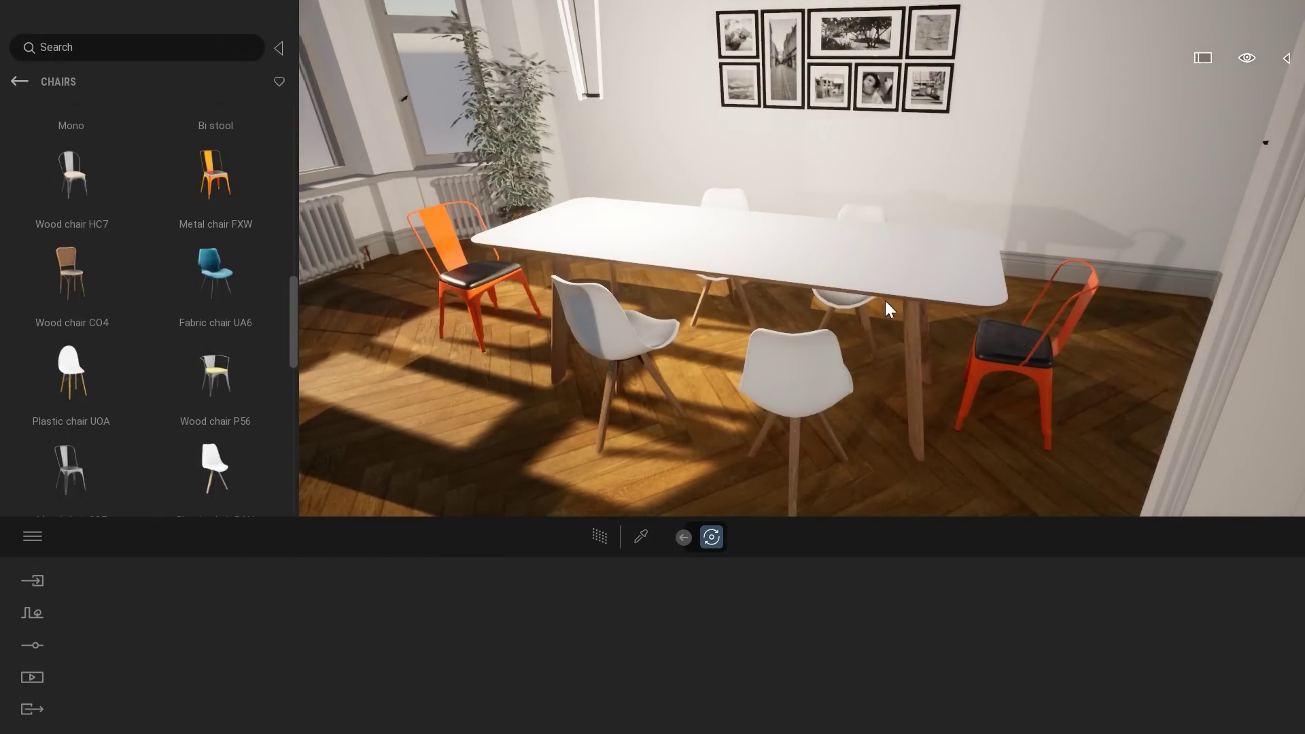
key("d")
right_click_drag(959, 268, 980, 304)
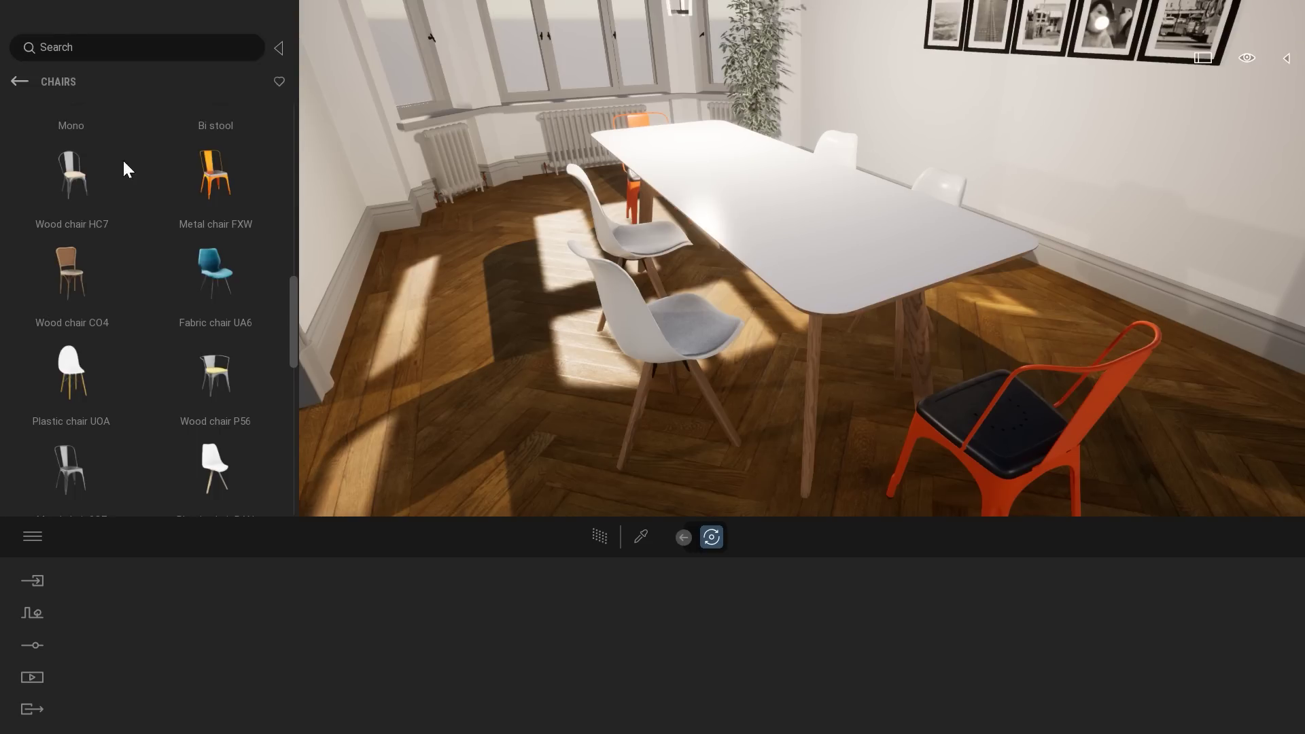
Search the Quixel Megascans 3D Asset library for Pot
left_click(13, 80)
left_click(13, 79)
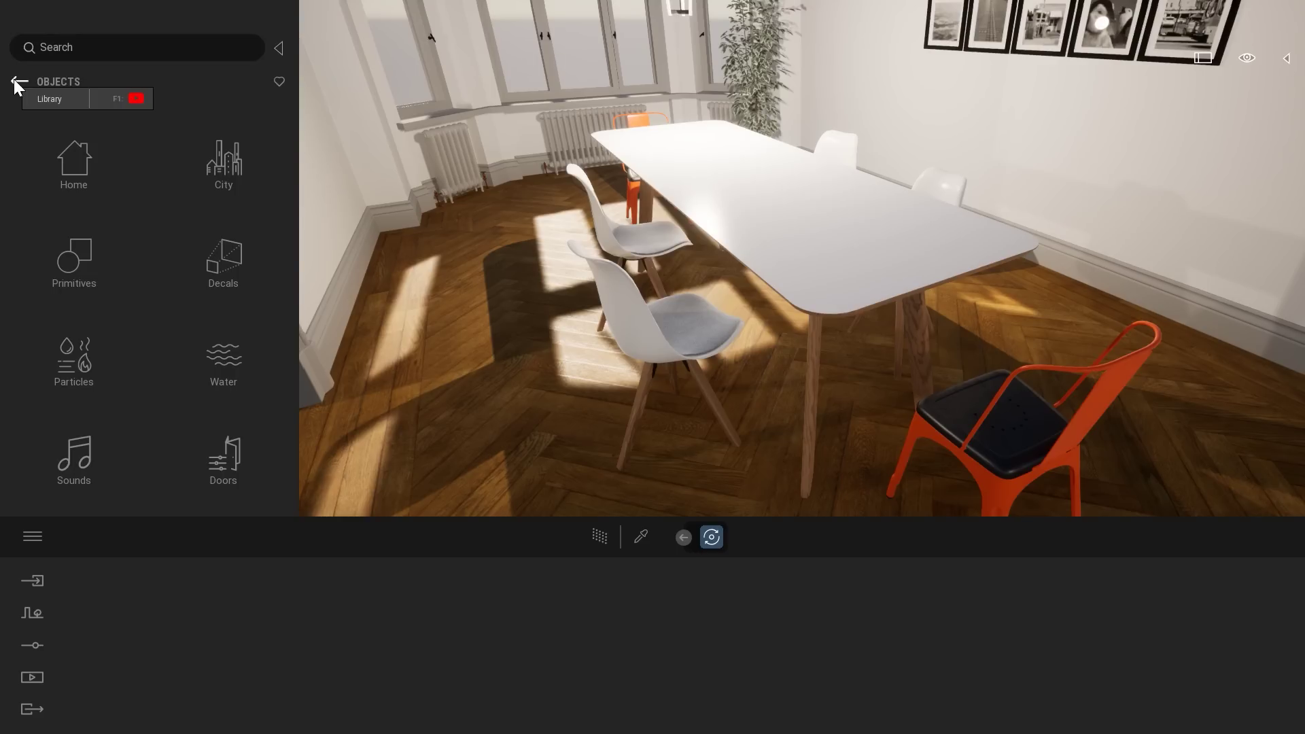
left_click(21, 79)
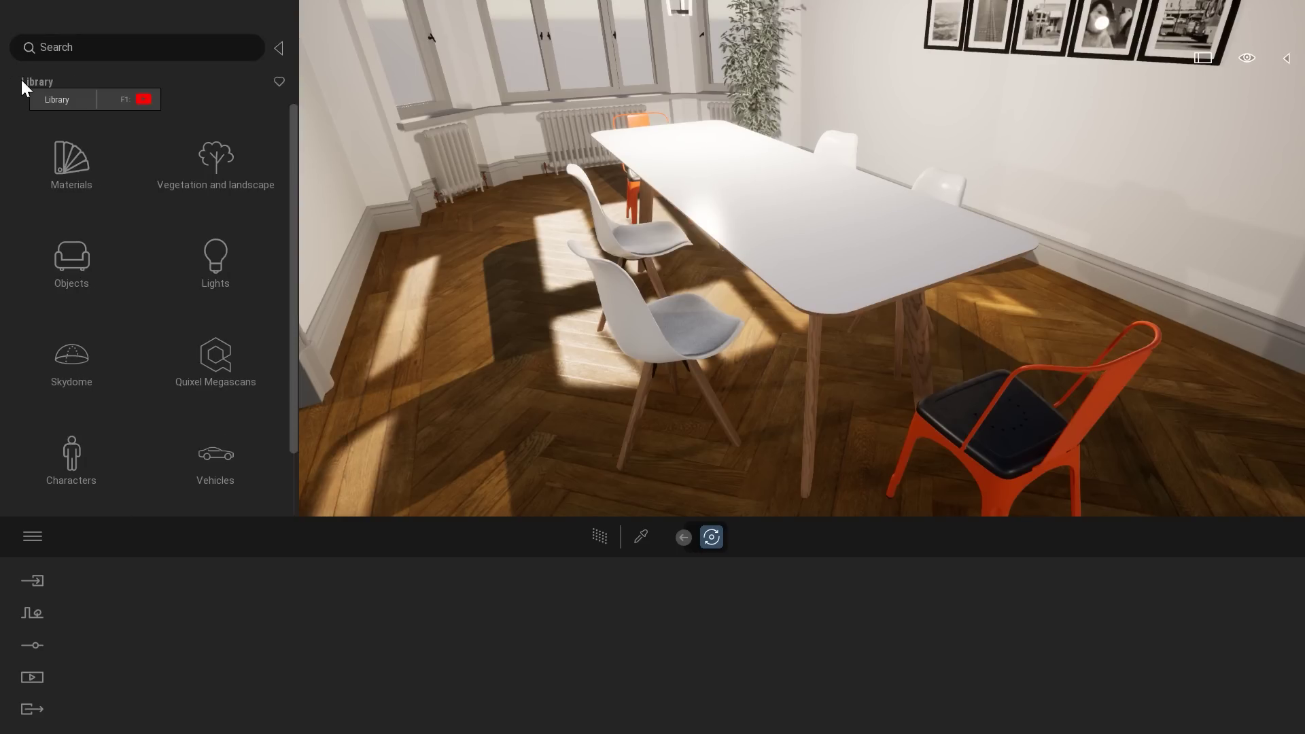
left_click(232, 348)
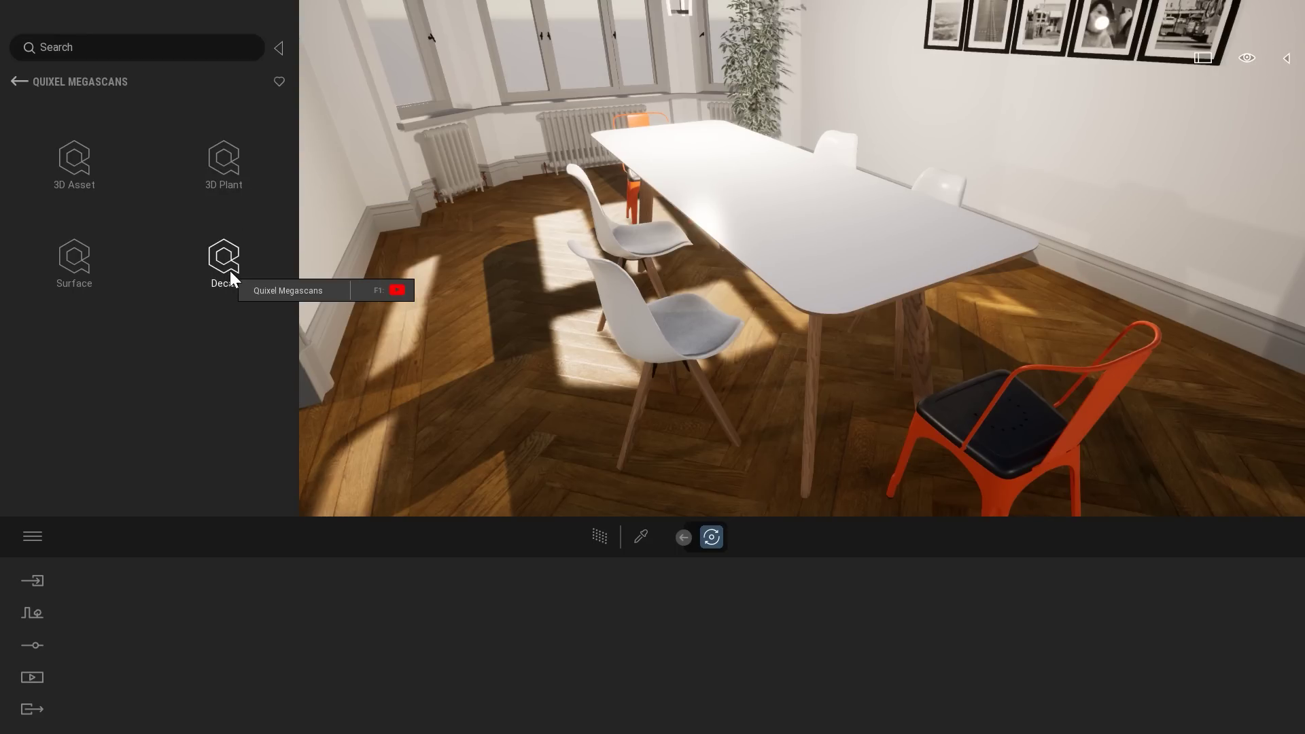
mouse_move(864, 277)
right_mouse_down()
mouse_move(864, 251)
mouse_move(864, 277)
right_mouse_up()
key("w")
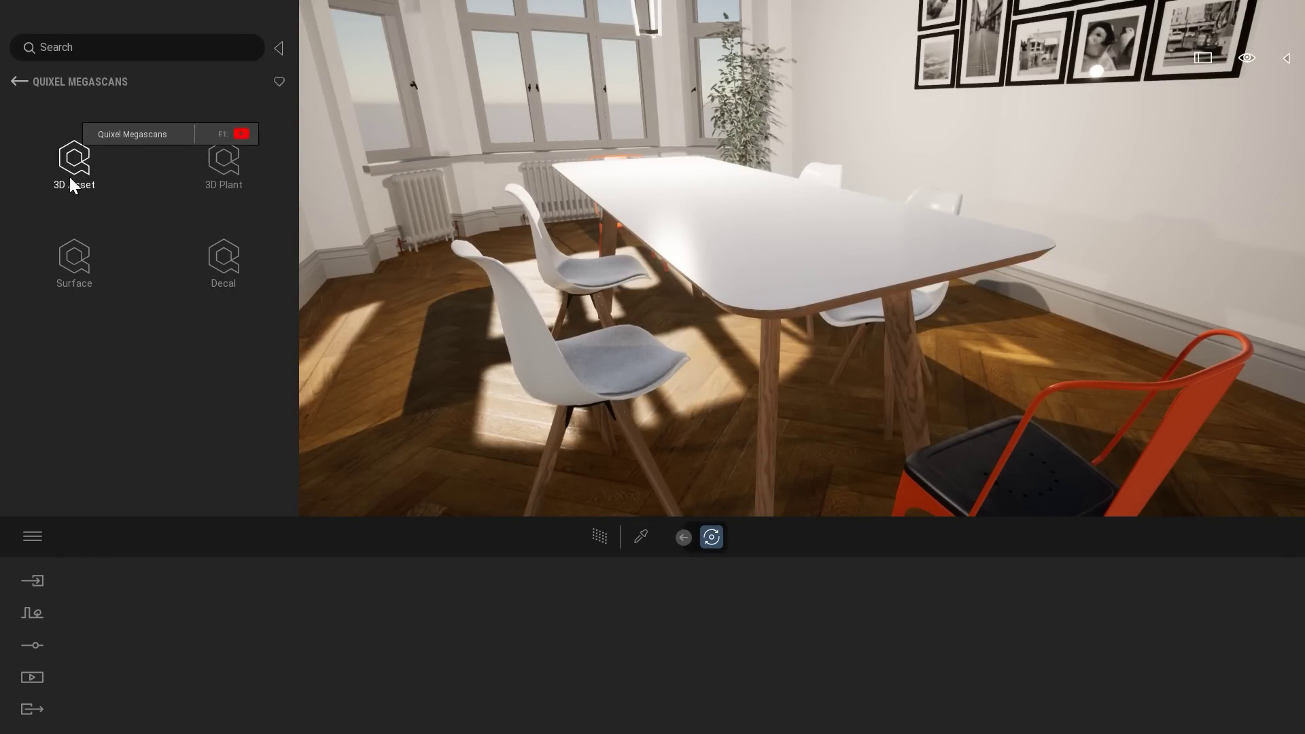
left_click(87, 167)
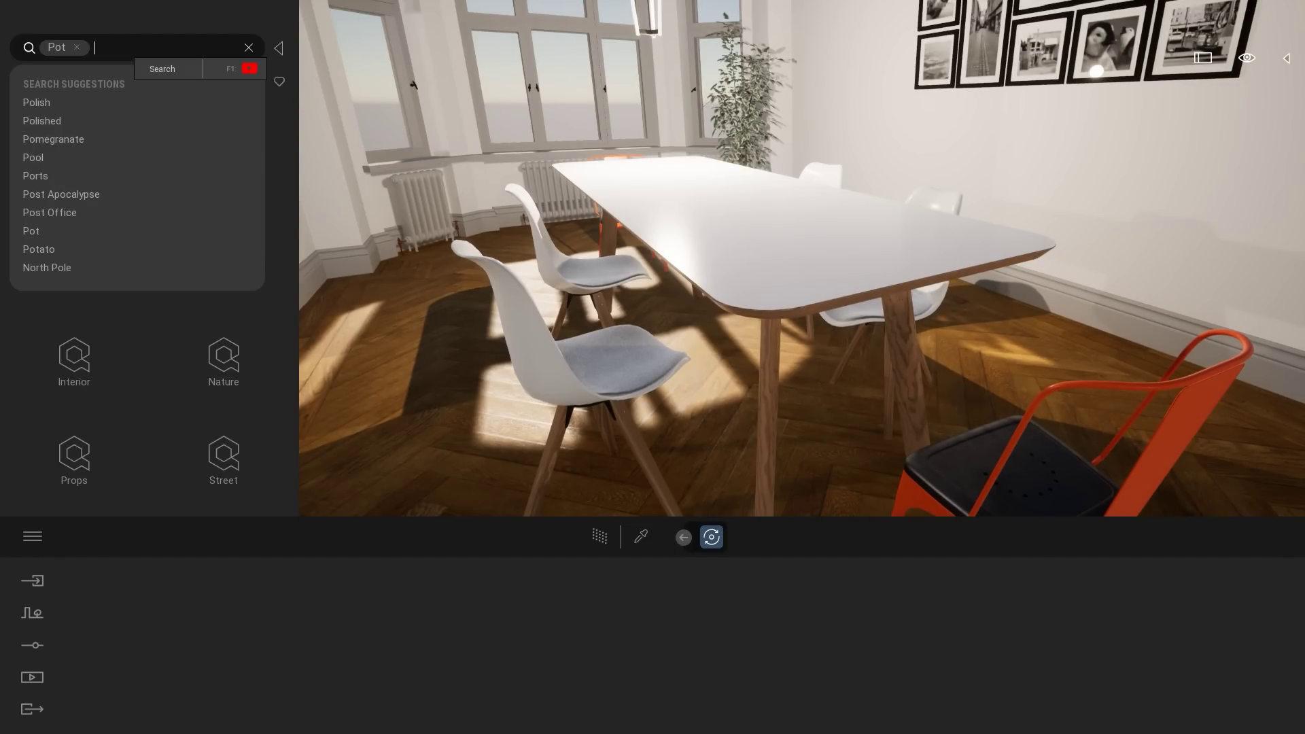
key("Return")
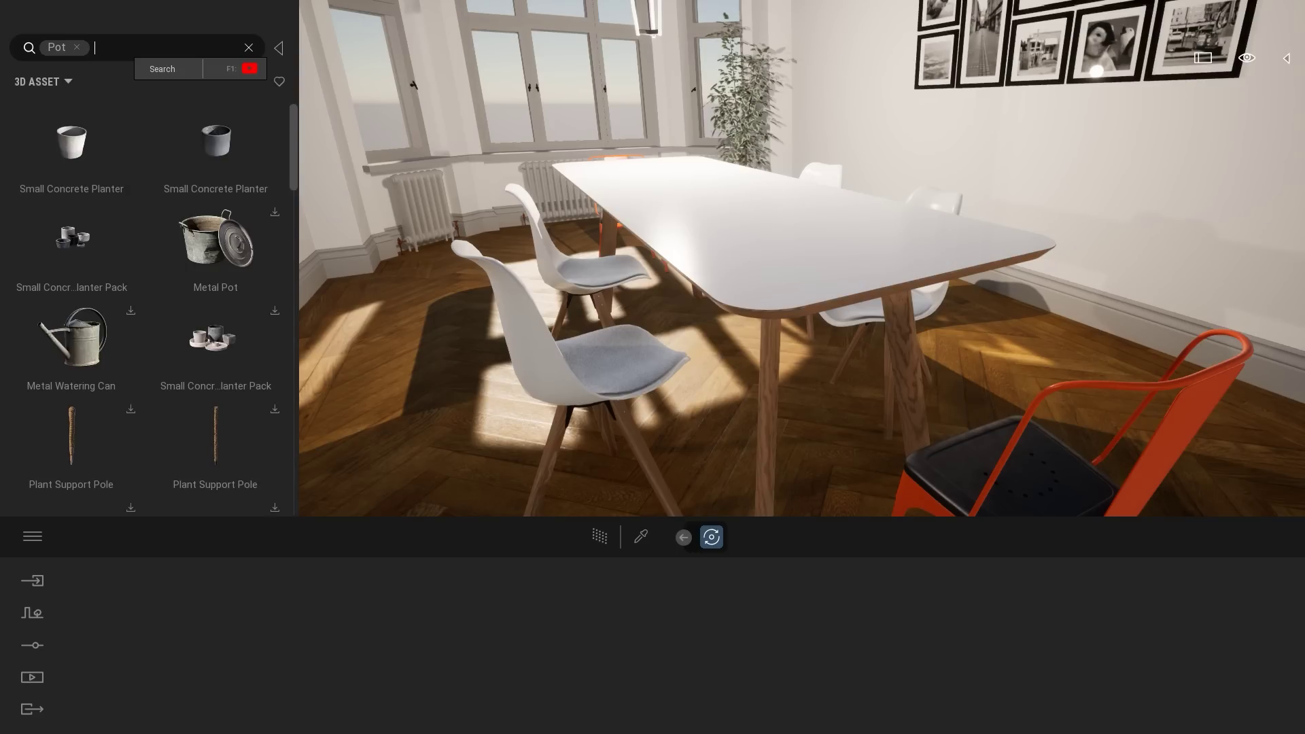
Place the light and the dark Small Concrete Planter on the dining table
left_click_drag(93, 166, 685, 192)
left_click_drag(228, 162, 756, 213)
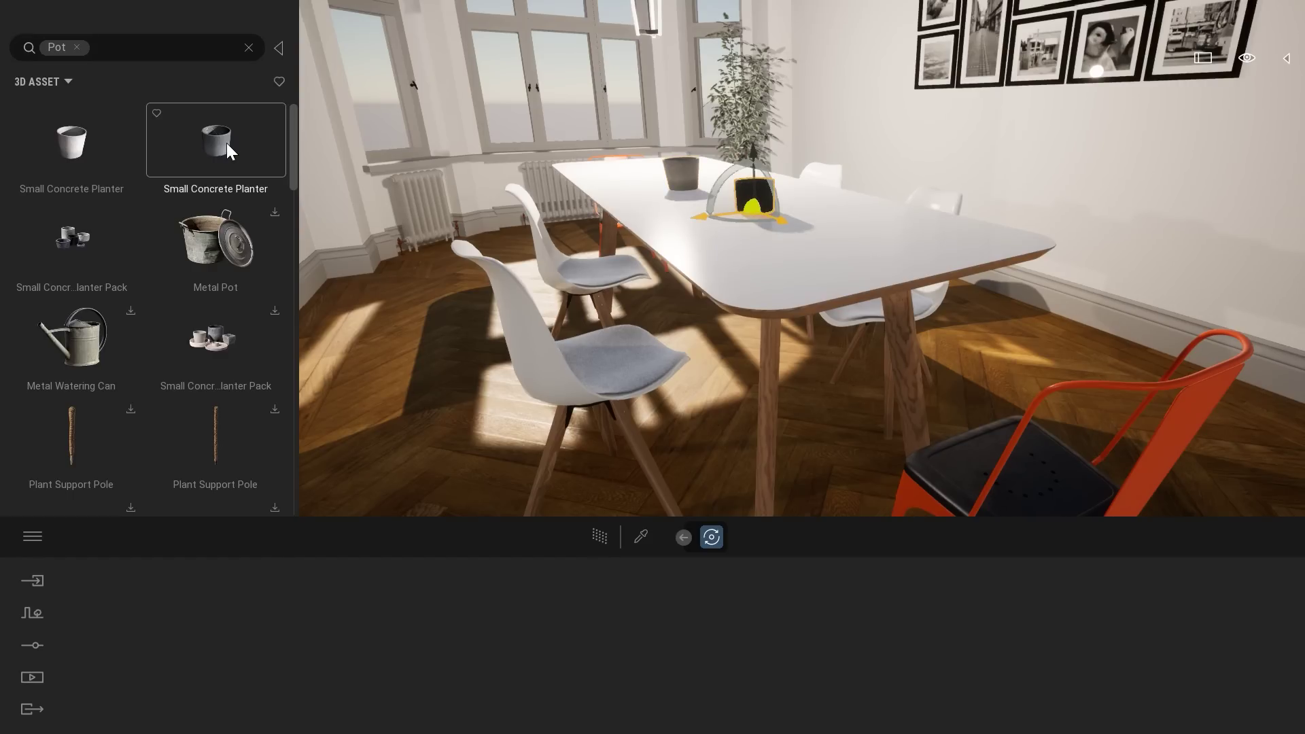
key("w")
right_click_drag(758, 409, 700, 321)
key("Escape")
Move the dark planter along the tabletop so it stands close to the light planter
key("w")
key("s")
key("w")
key("a")
key("d")
key("s")
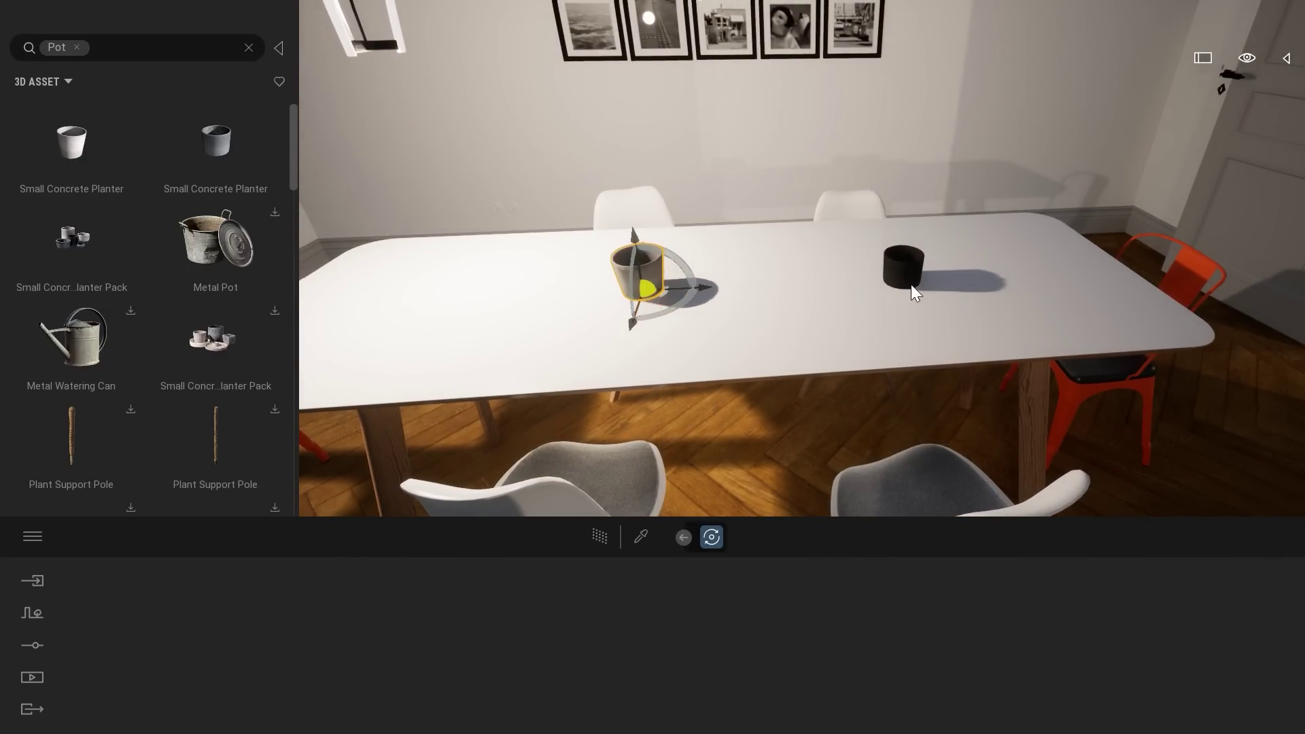
left_click(908, 284)
left_click_drag(867, 294, 712, 300)
left_click(664, 299)
key("Escape")
Clear the Pot search and open the Quixel Megascans 3D Plant category
right_click_drag(878, 337, 931, 312)
key("w")
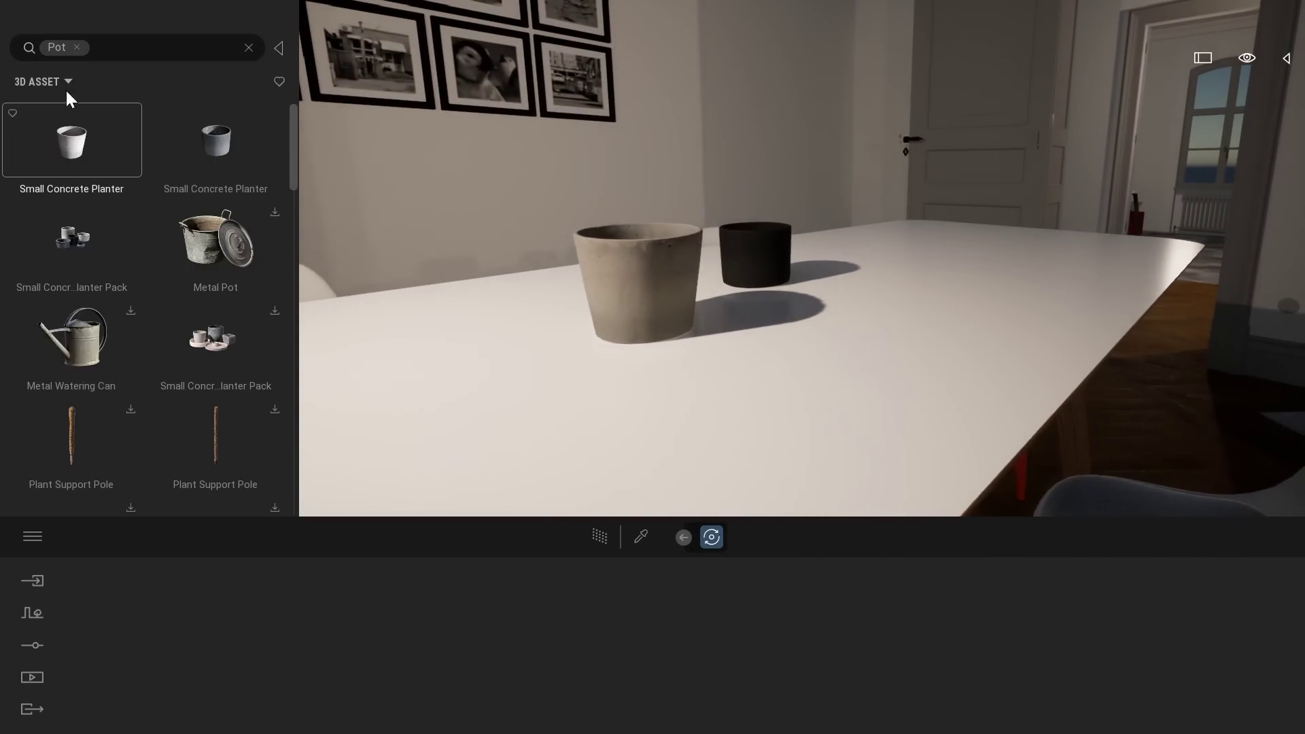
left_click(248, 48)
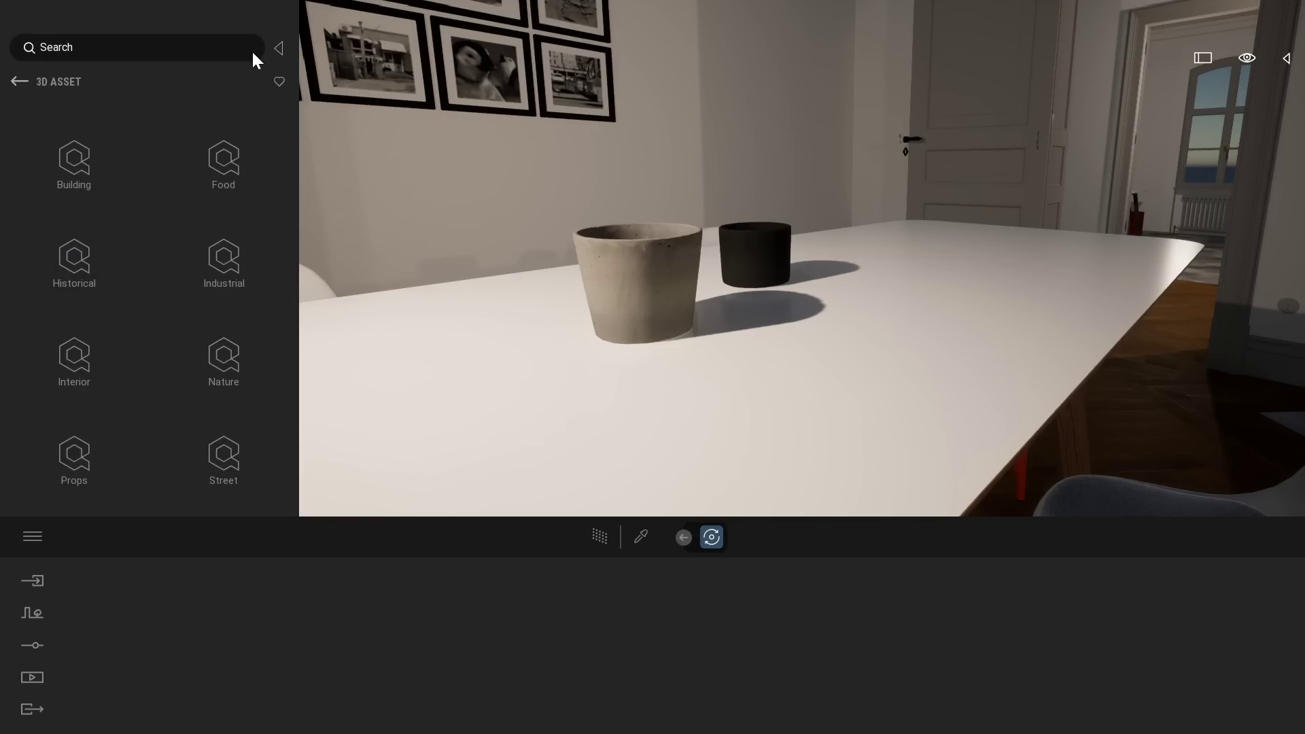
left_click(15, 82)
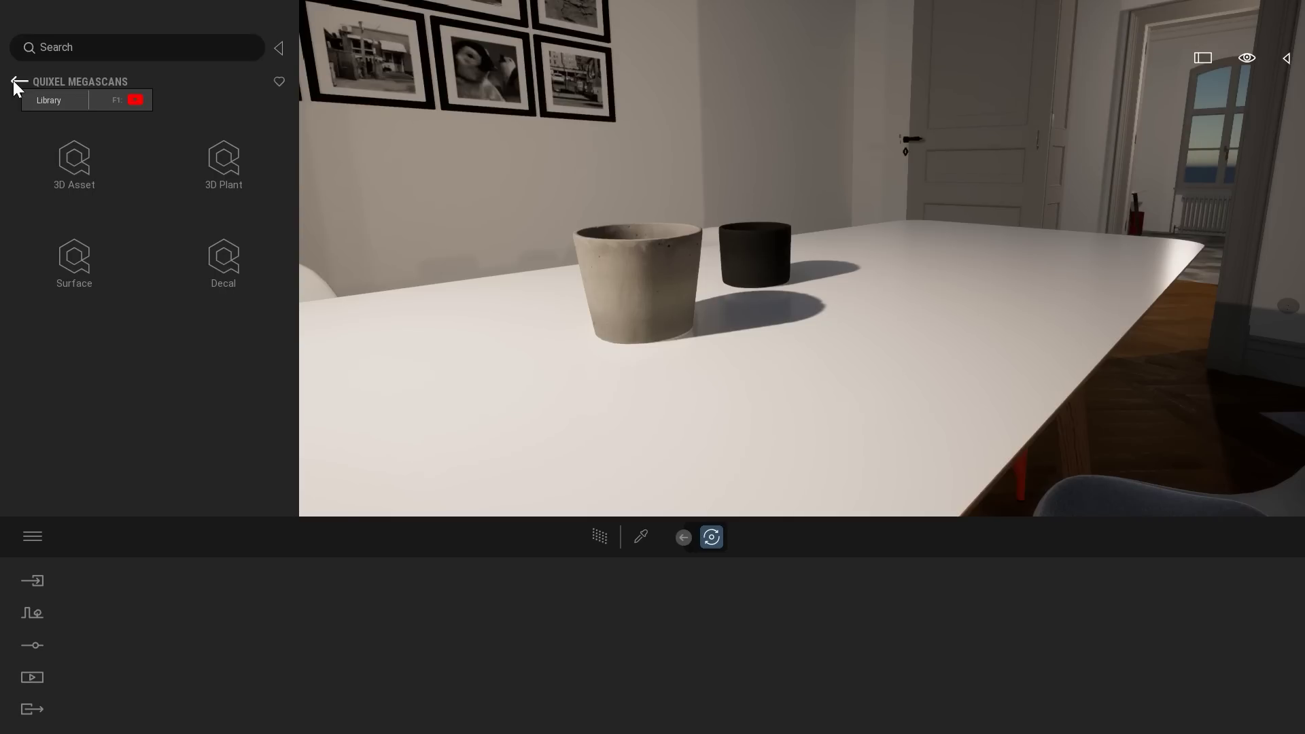
left_click(228, 160)
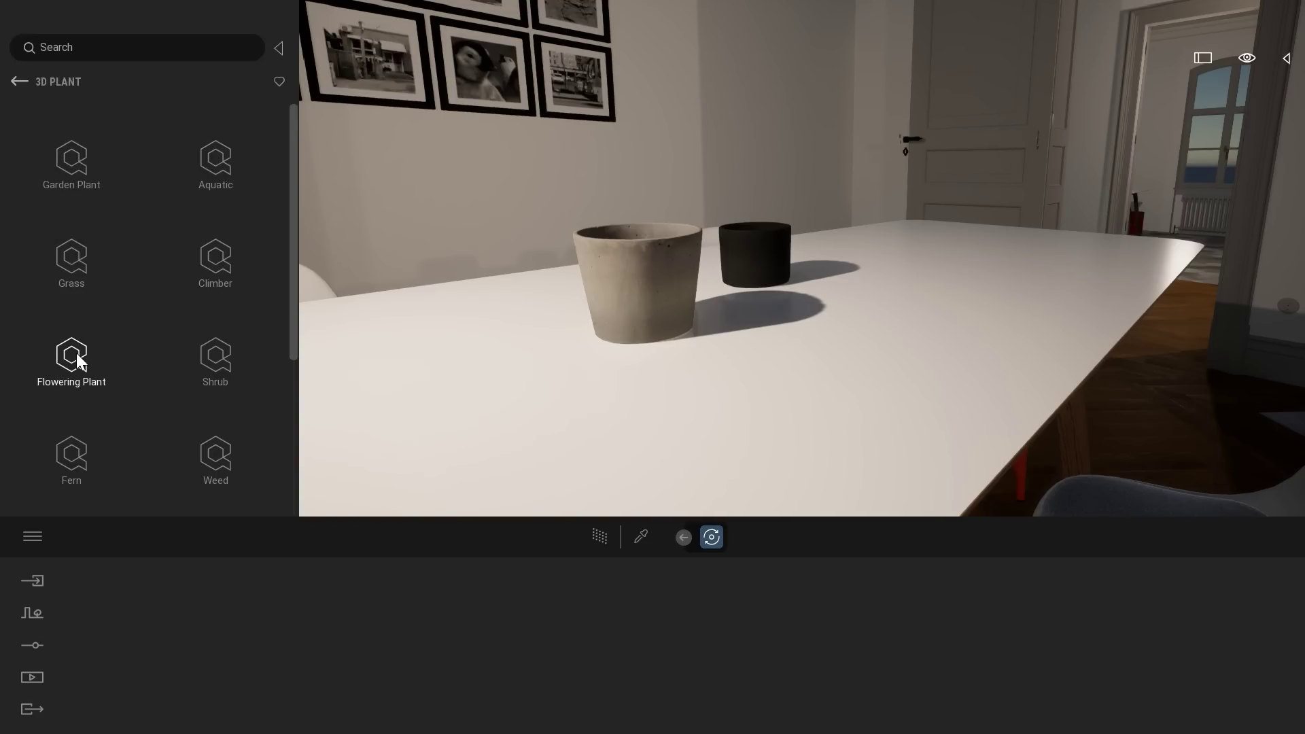
Examine the flowering and flowerless plants in the Houseplant category, including the Aloe Vera variations
scroll(213, 377, "down", 4)
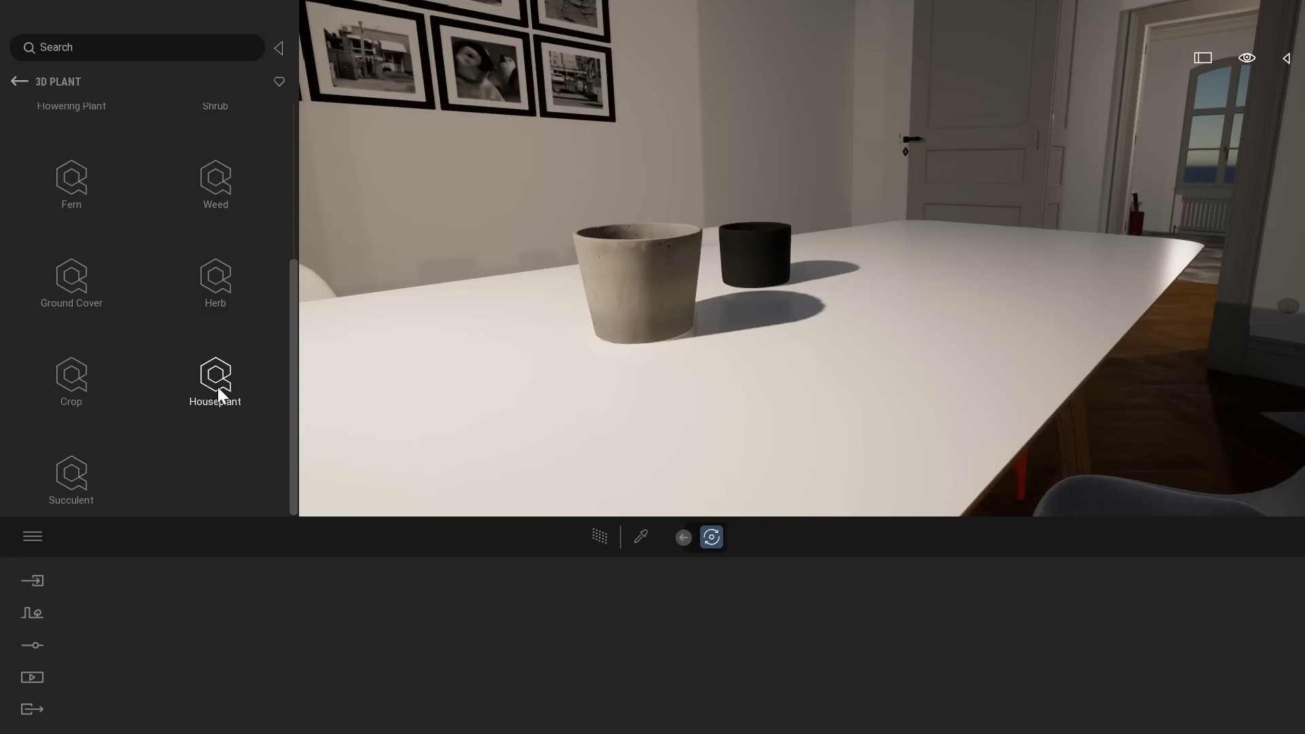
left_click(230, 378)
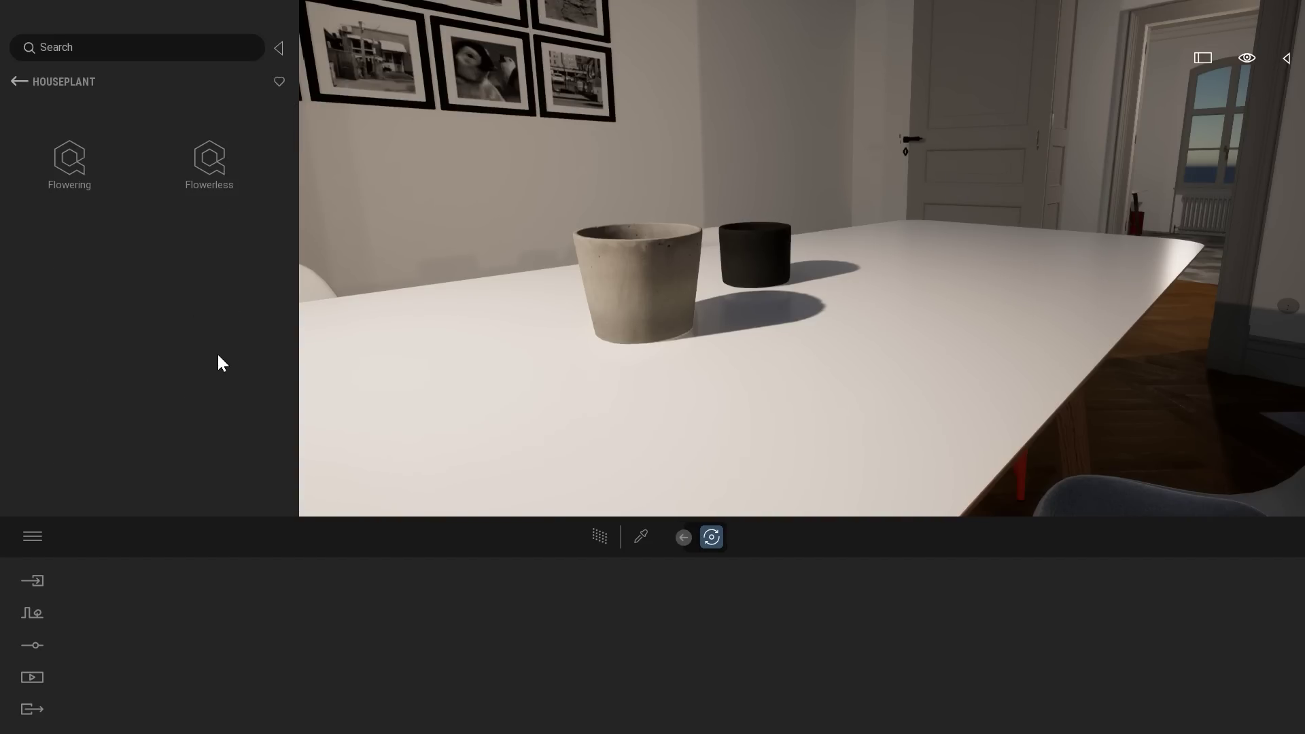
left_click(81, 147)
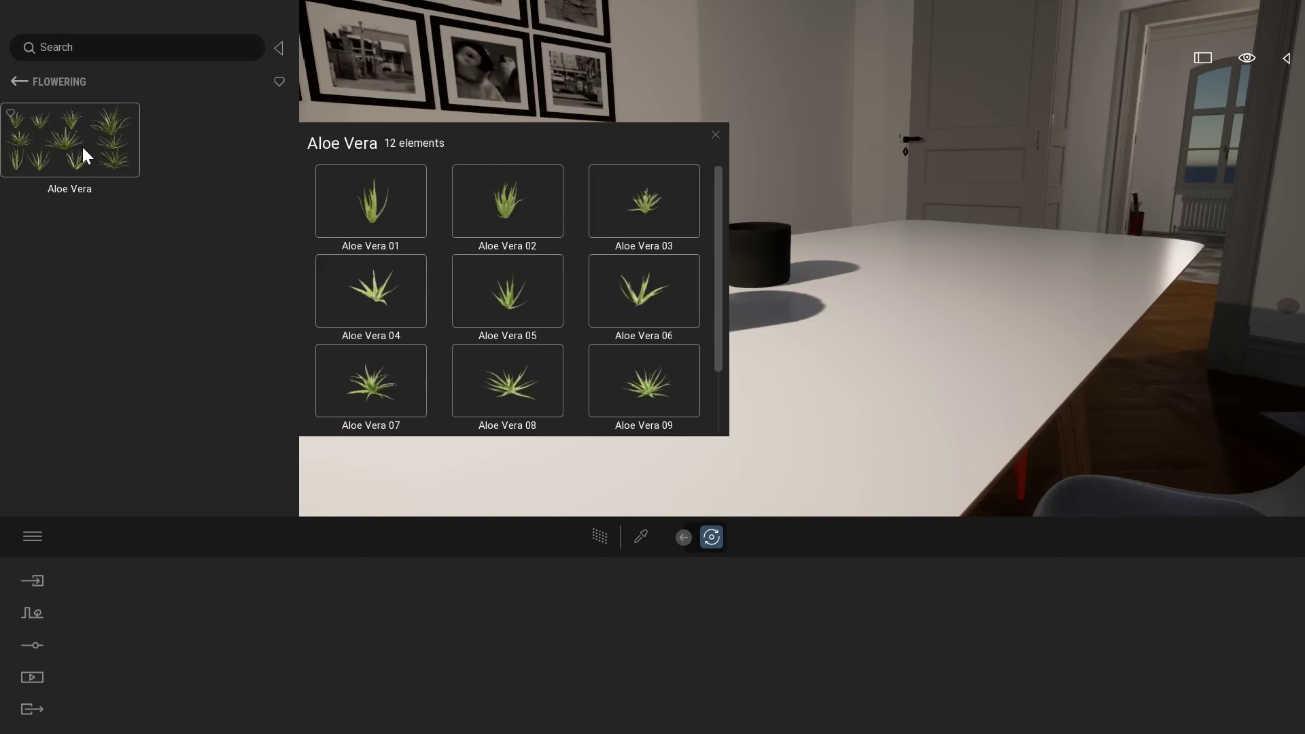
left_click(74, 133)
left_click(21, 82)
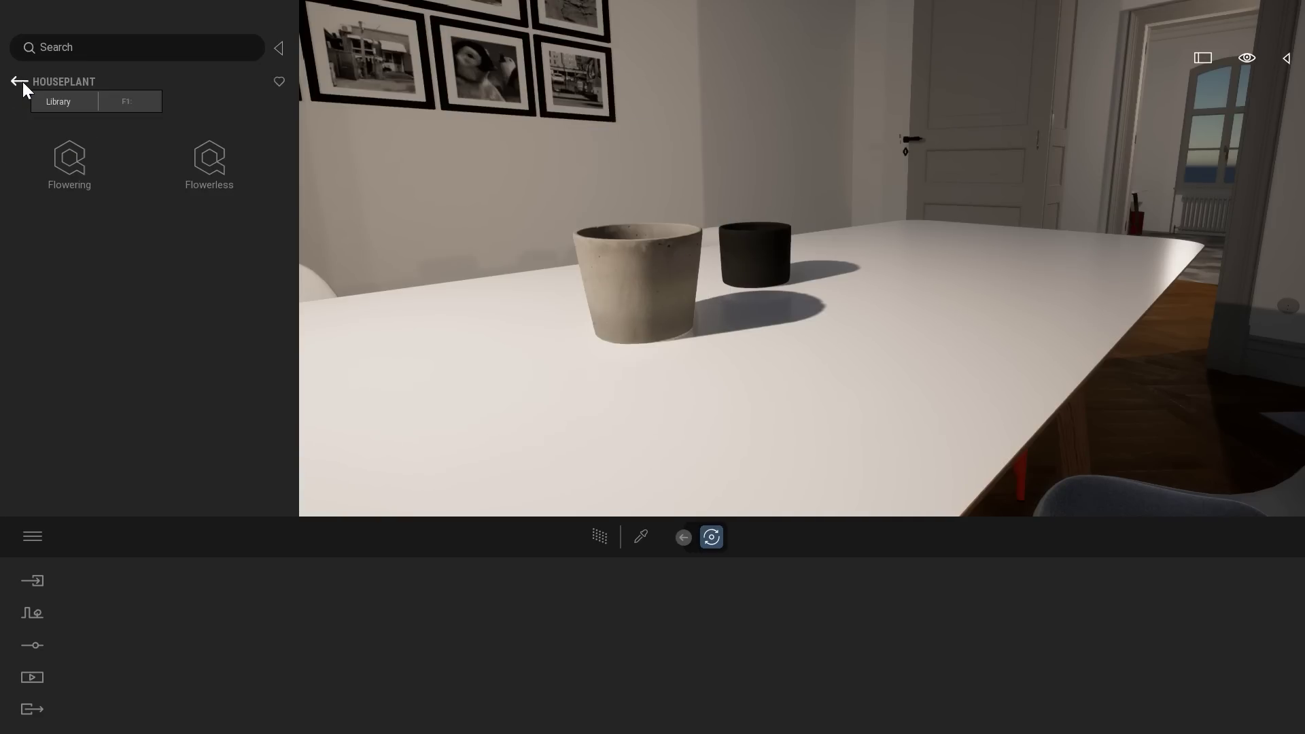
left_click(231, 153)
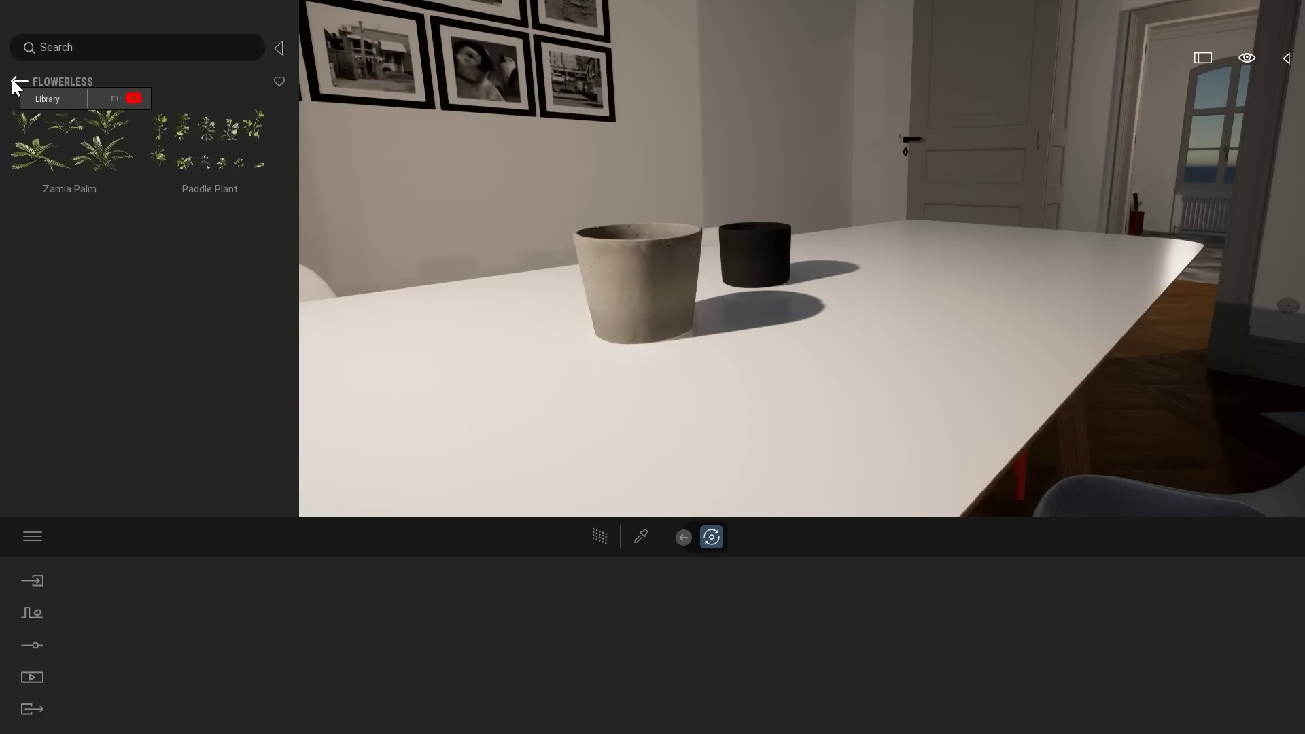
left_click(13, 81)
left_click(13, 81)
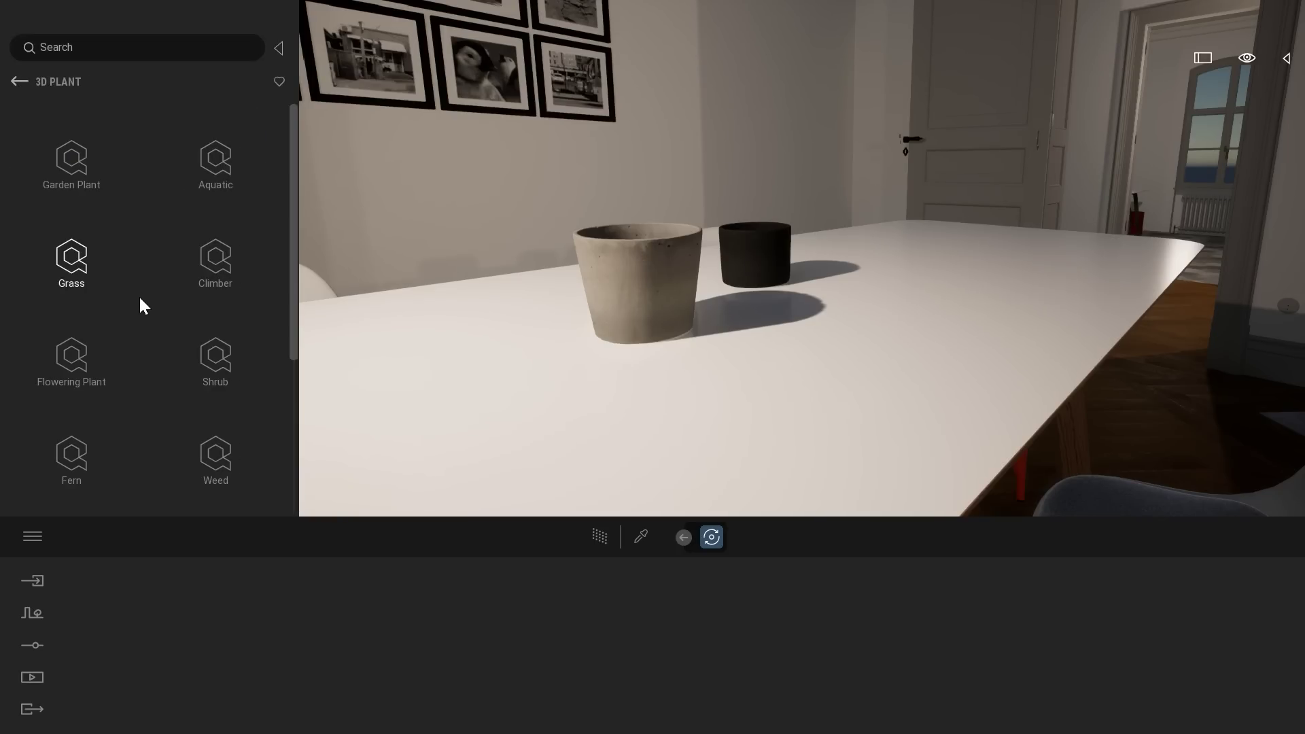
Download Purple Ornamental Kale from the flowering garden plants and create its variations
left_click(94, 154)
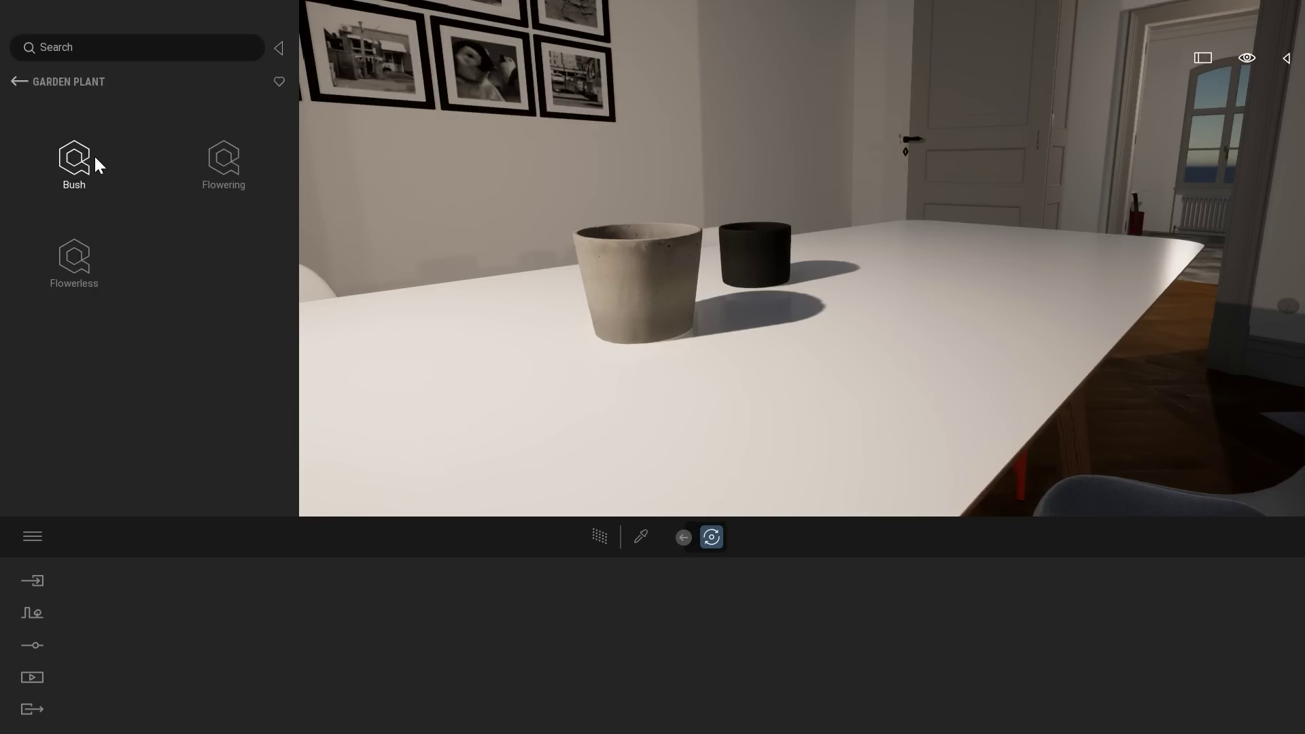
left_click(231, 161)
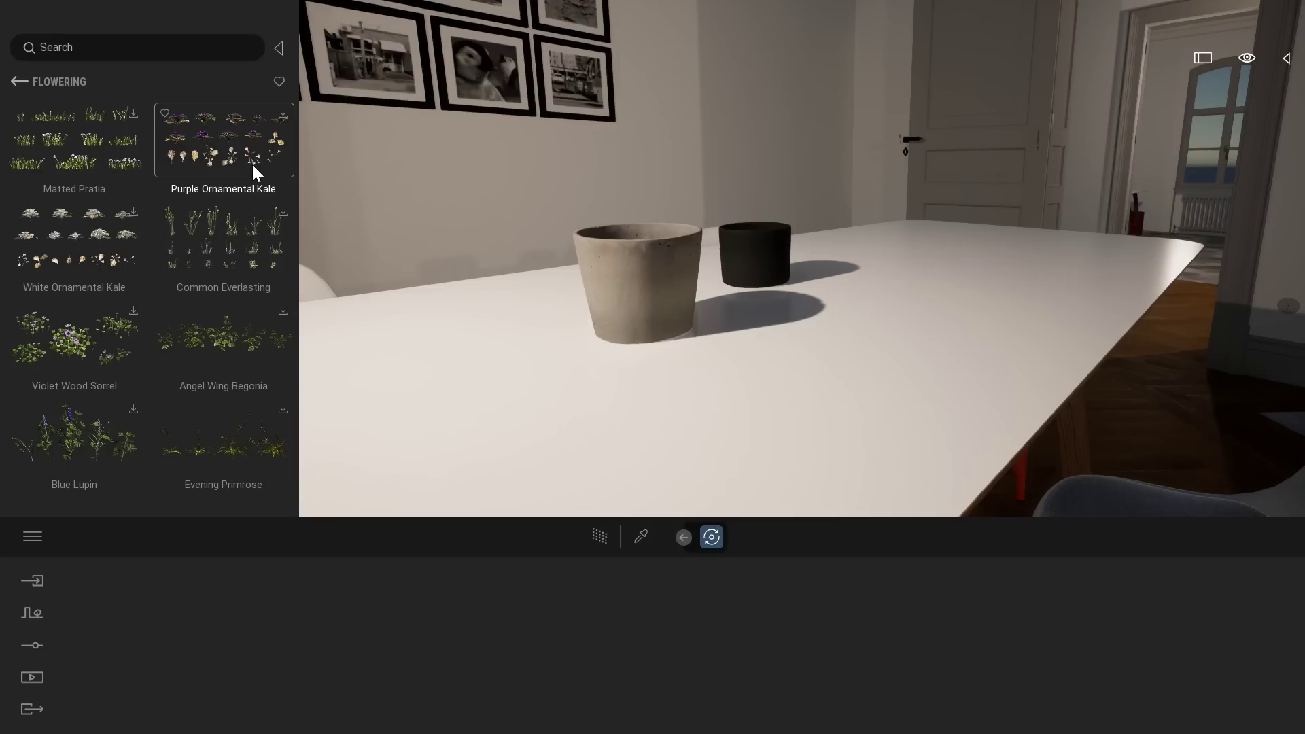
left_click(284, 115)
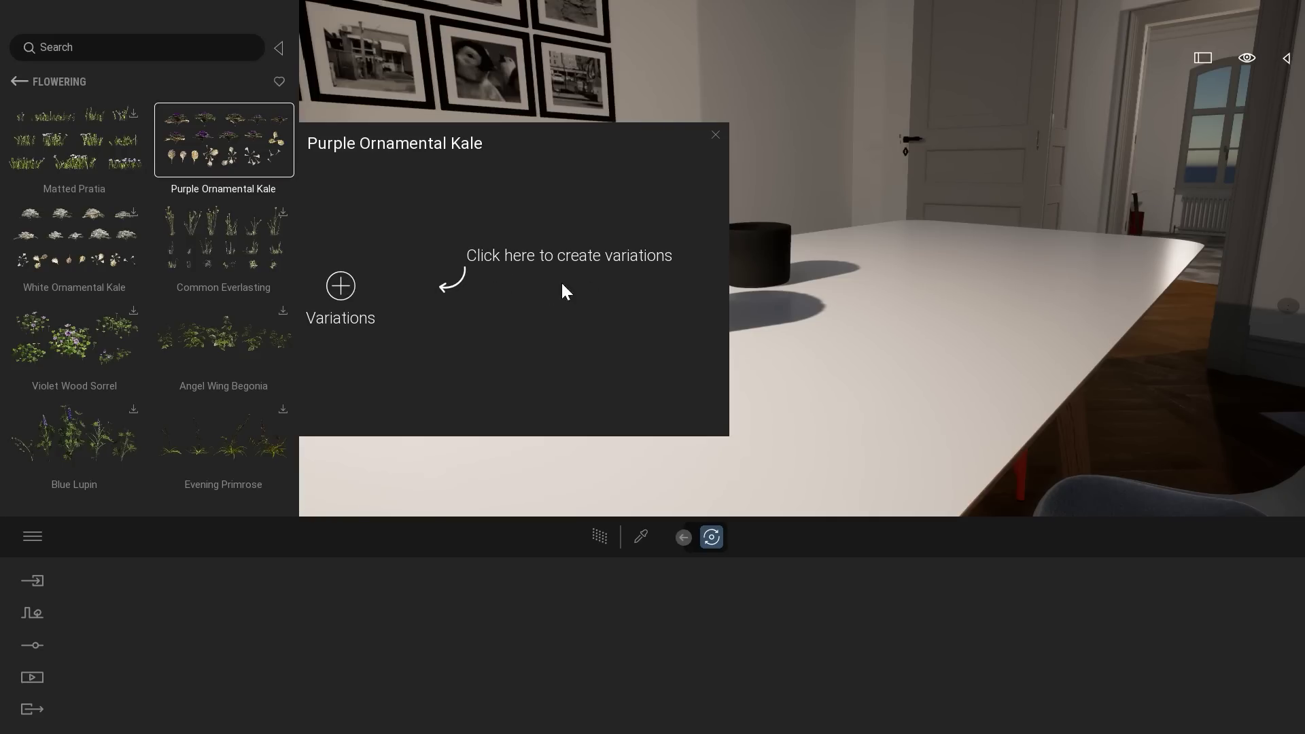
left_click(345, 277)
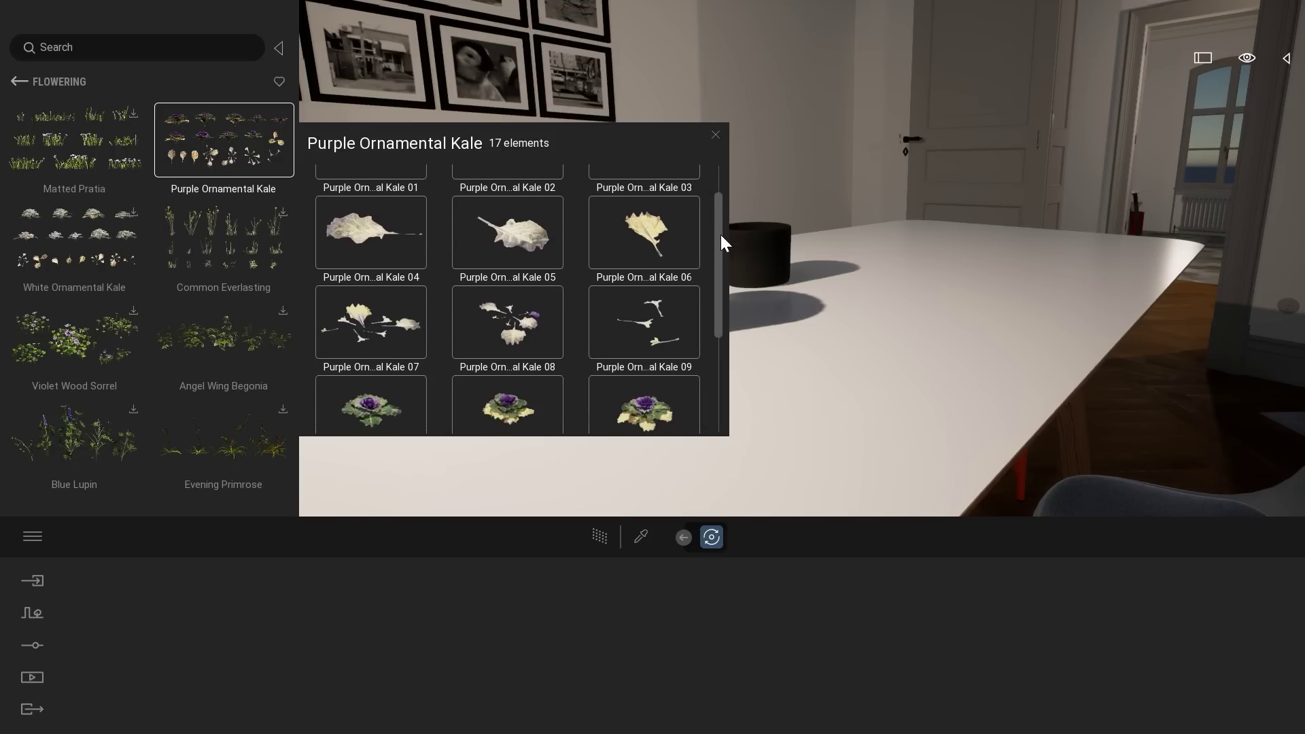
Place the Purple Ornamental Kale 11 variation on the table and set its size to 0%
left_click_drag(720, 235, 723, 348)
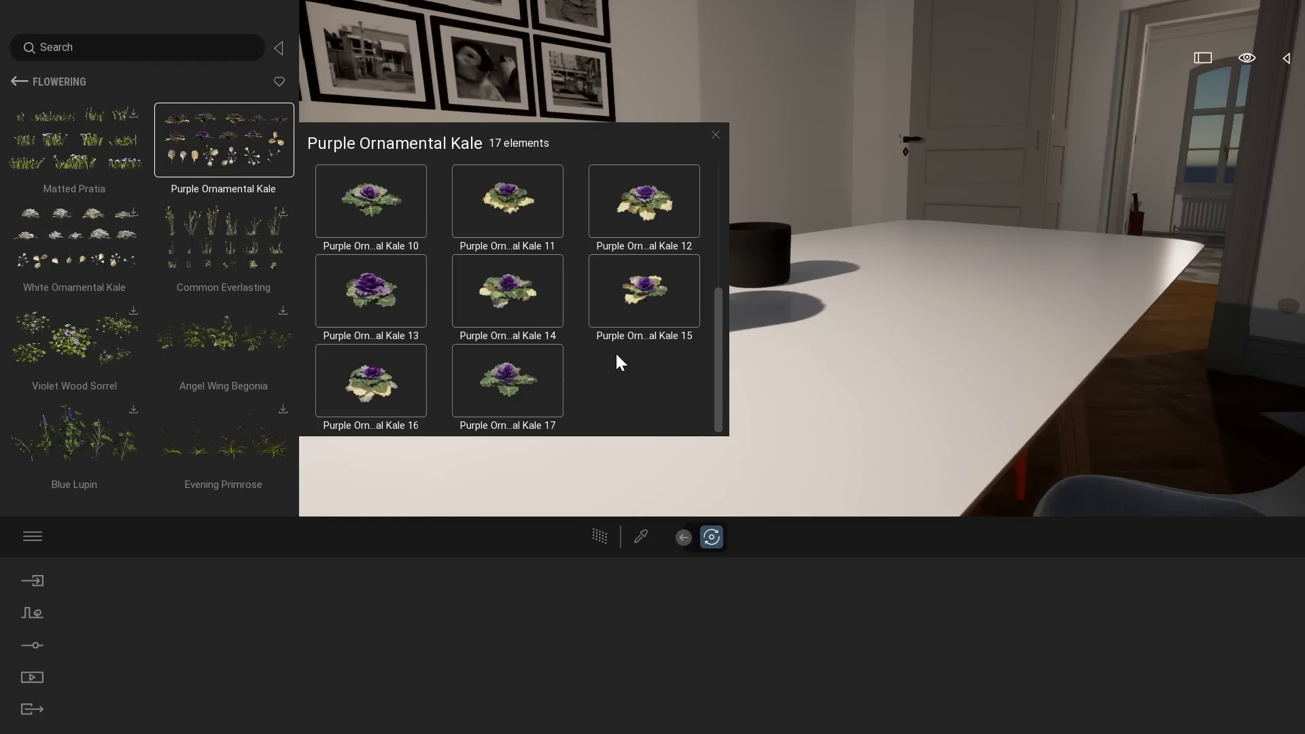
left_click_drag(718, 368, 712, 293)
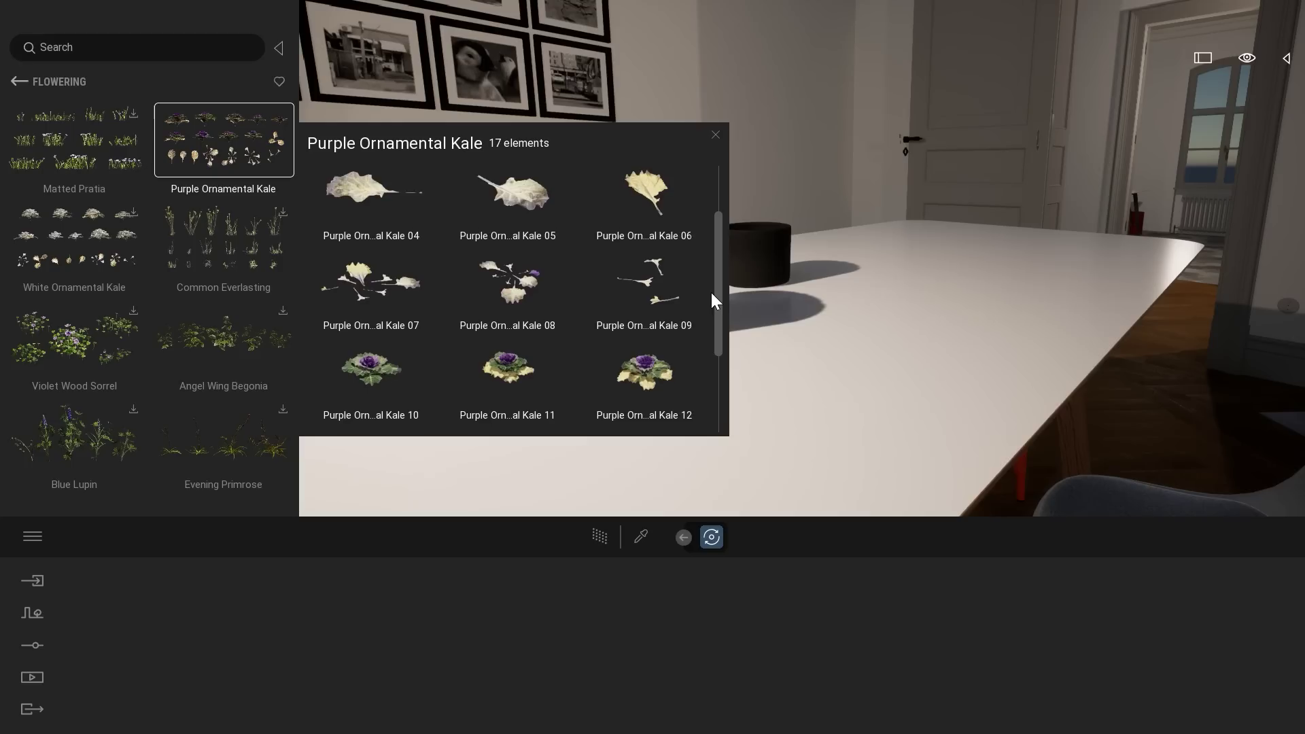
scroll(713, 299, "down", 1)
left_click_drag(508, 333, 888, 368)
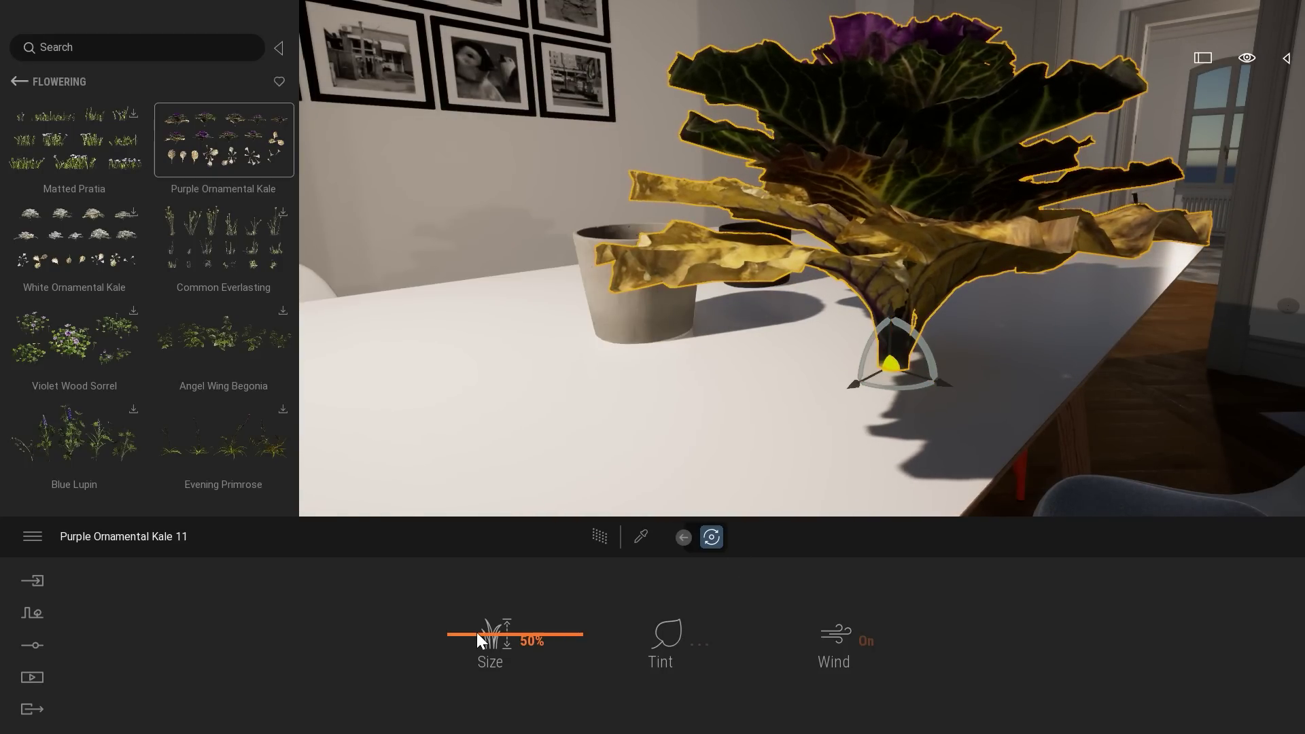
left_click_drag(480, 640, 501, 700)
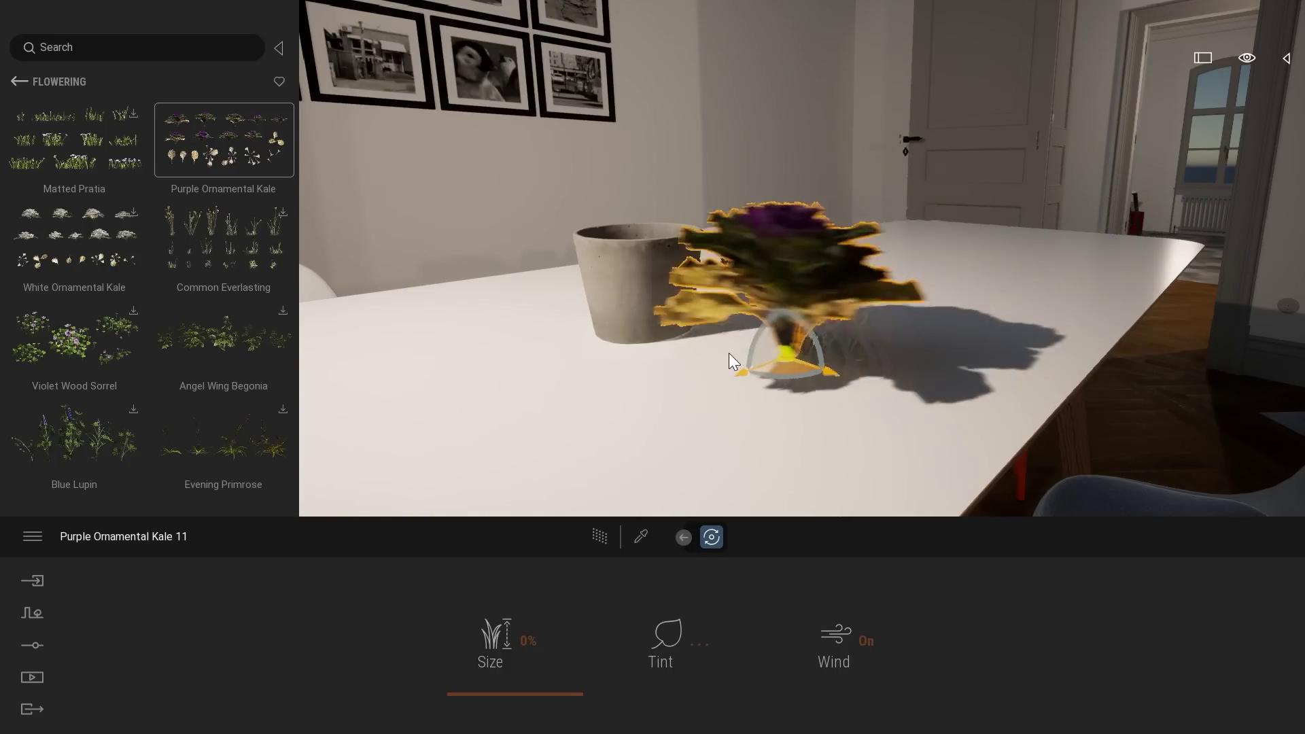
Move the kale plant into the light concrete planter and centre it over the opening
left_click_drag(728, 360, 625, 254)
middle_click_drag(761, 225, 670, 299, "shift")
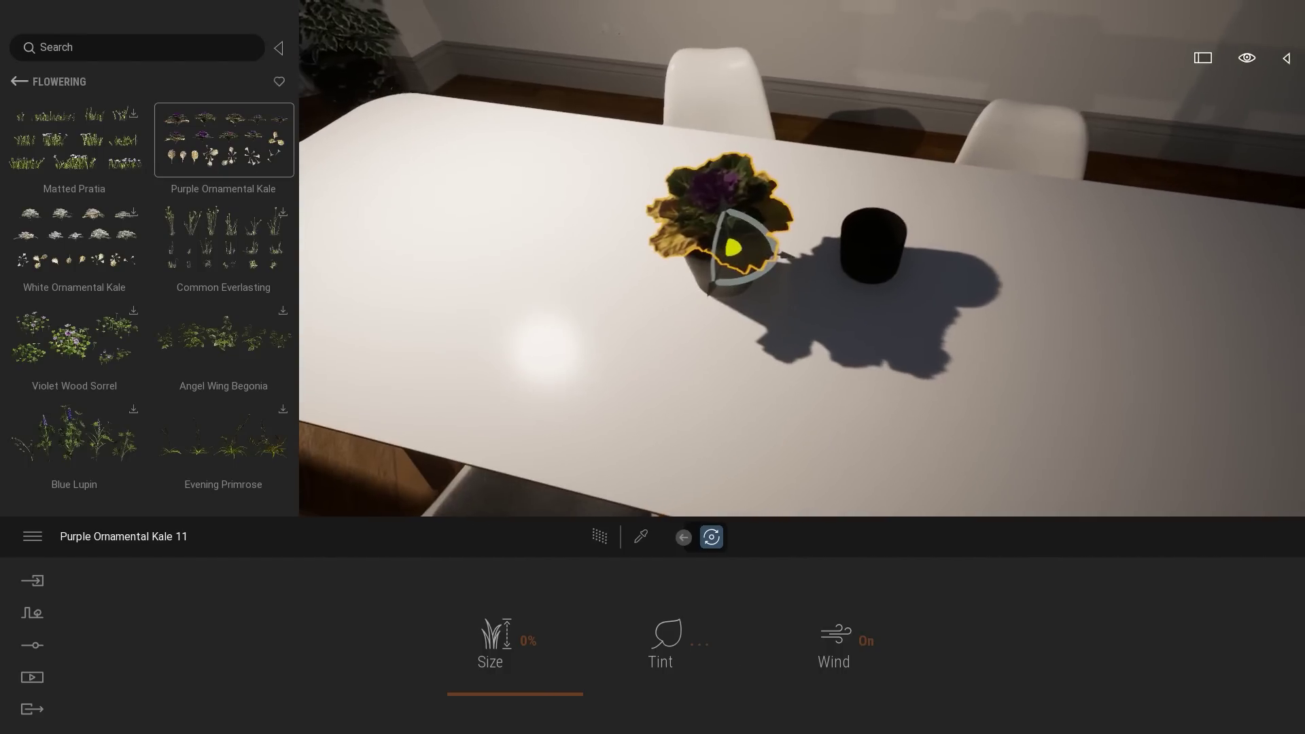
scroll(781, 251, "up", 3)
left_click_drag(711, 338, 730, 317)
key("Escape")
Check the potted kale up close in the path-traced preview and return to the real-time view
middle_click_drag(944, 314, 966, 381, "shift")
scroll(965, 381, "up", 2)
key("r")
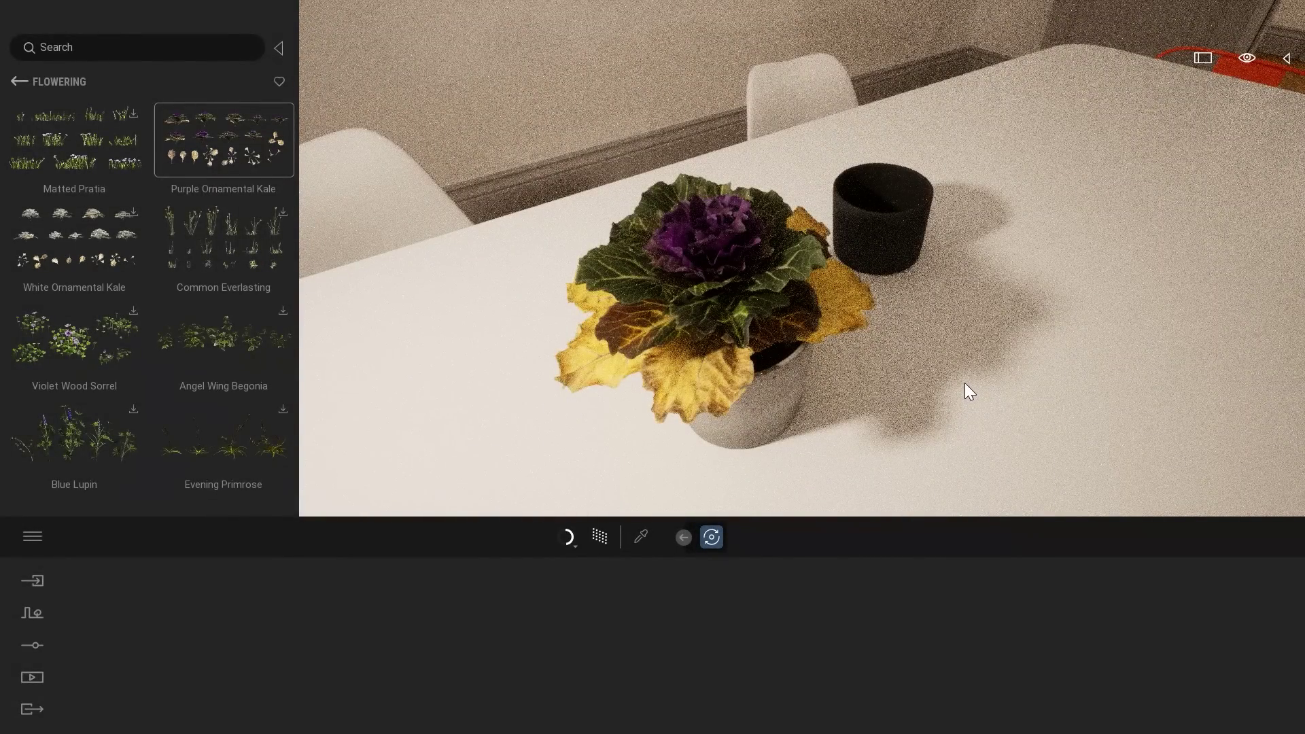
key("r")
Delete the kale plant from the light planter
right_click_drag(870, 422, 753, 360)
scroll(753, 360, "down", 2)
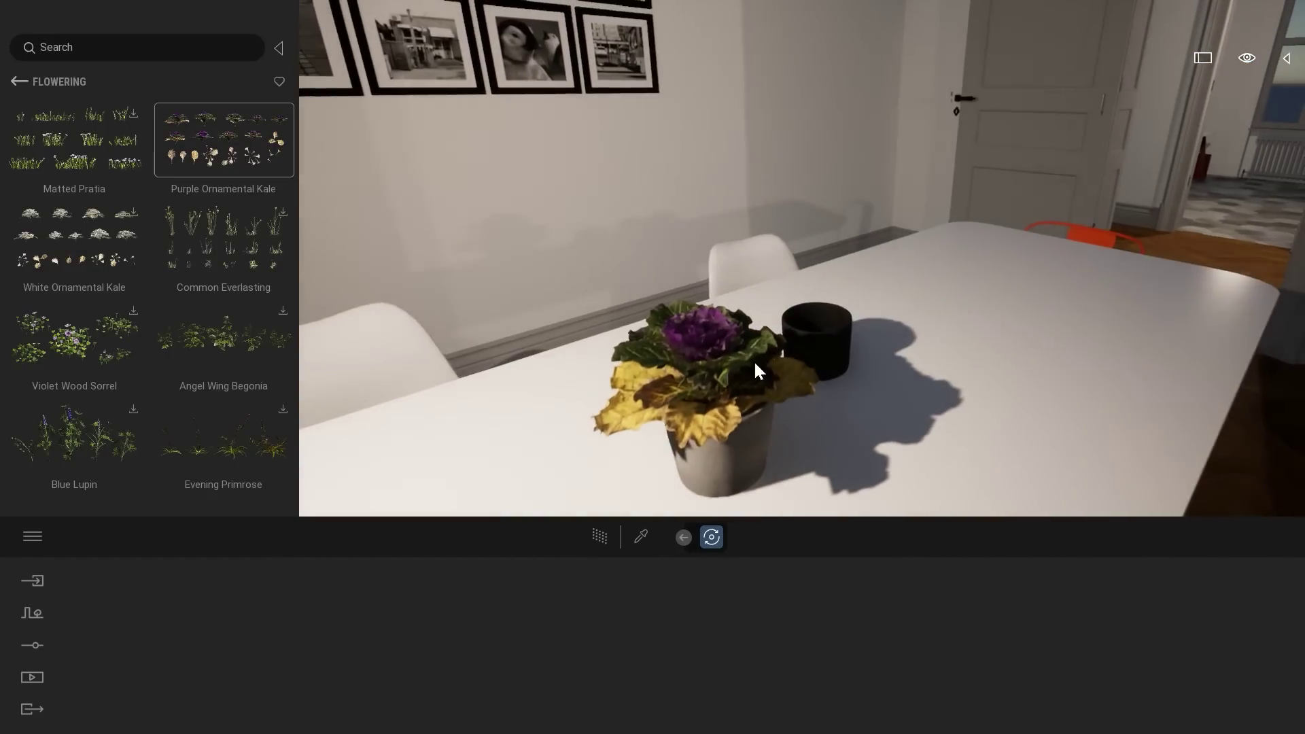
left_click(747, 372)
key("Delete")
Place the complete Purple Ornamental Kale pack with all its variations at once on the dining table
left_click(183, 149)
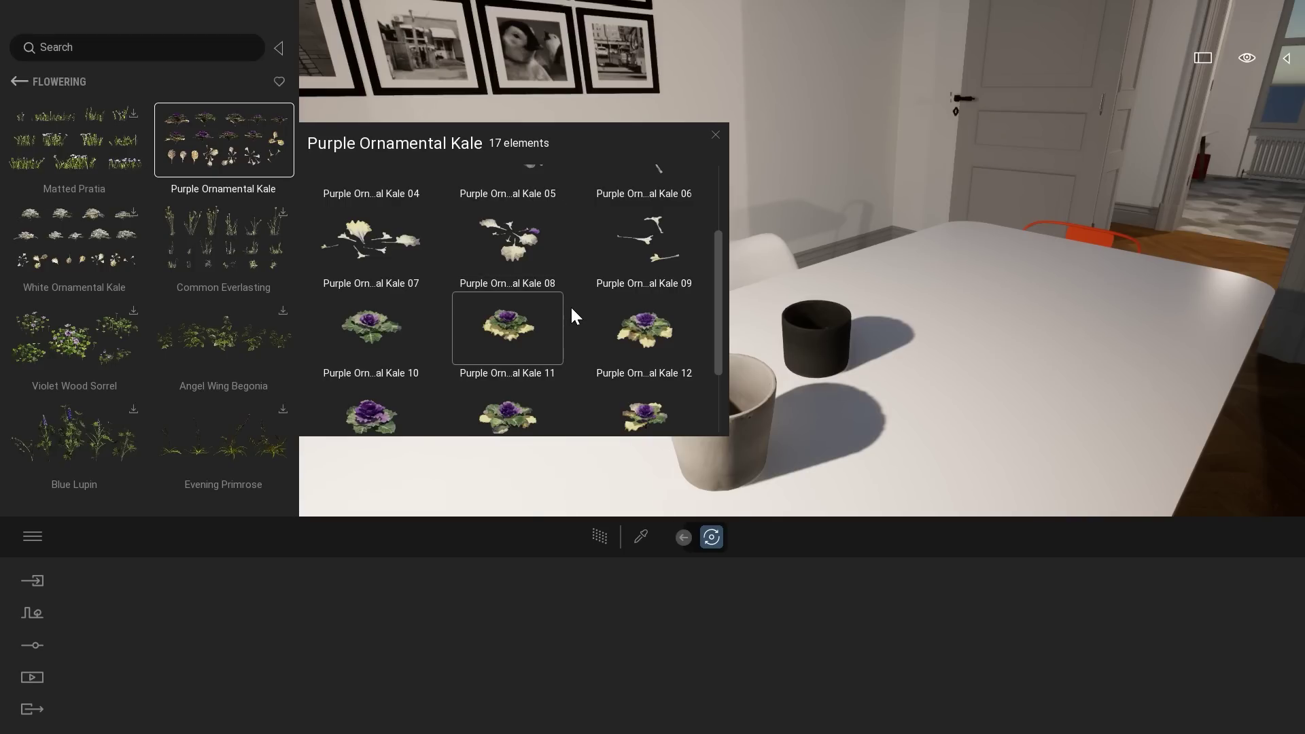
left_click(226, 153)
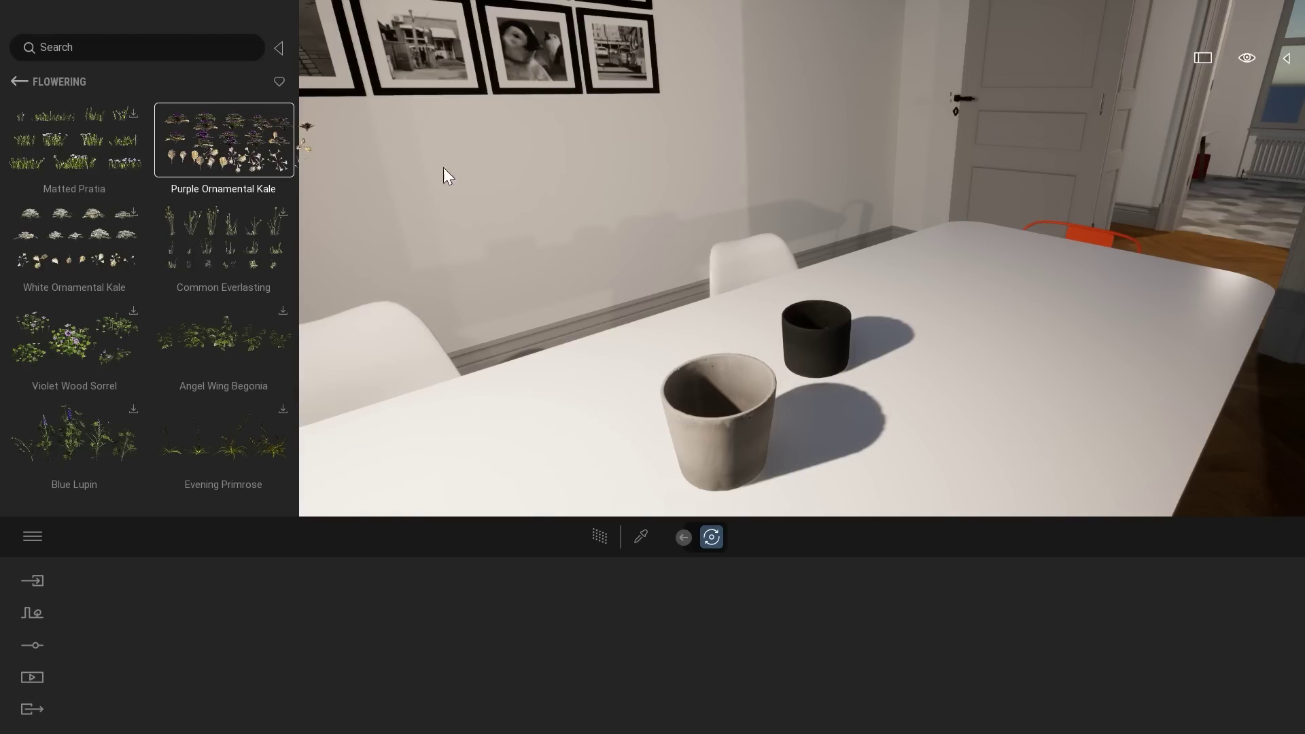
left_click_drag(1014, 348, 959, 330)
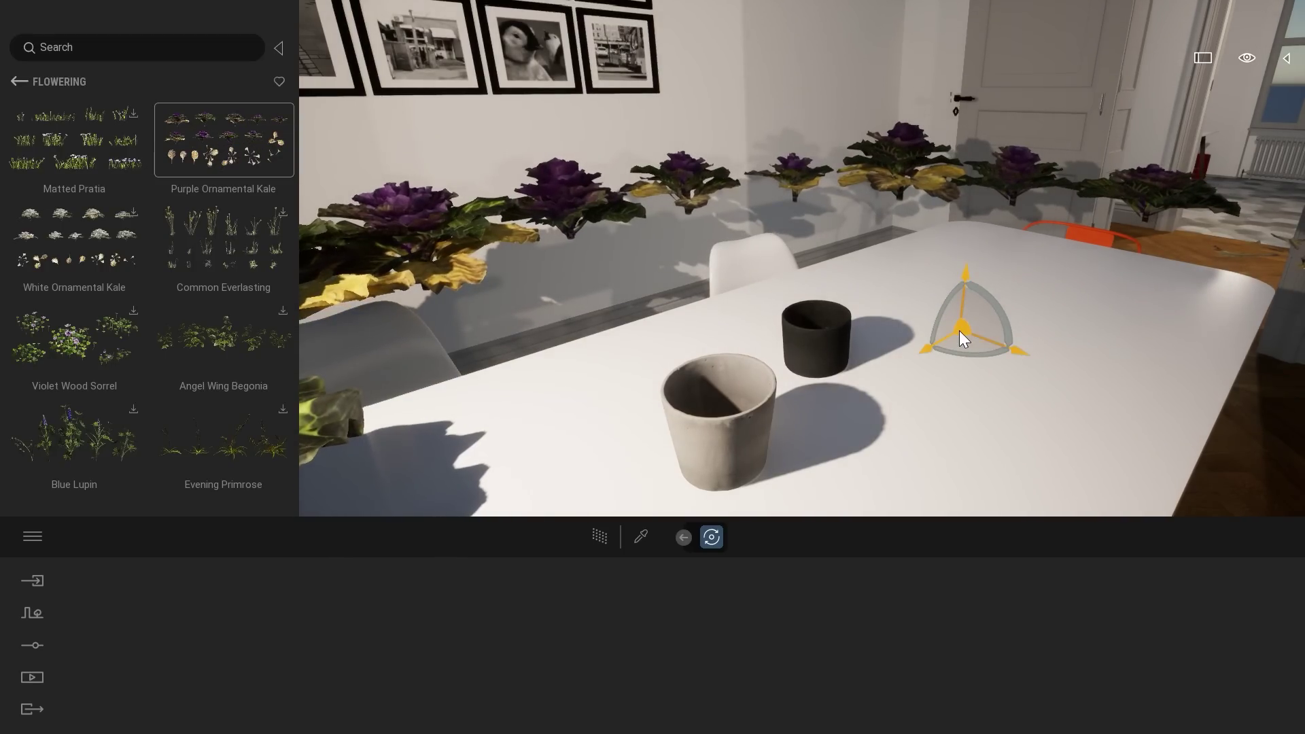
Show the scene's object list and examine the individual plants listed inside the Purple Ornamental Kale group
right_click_drag(903, 414, 1258, 432)
right_click_drag(557, 427, 544, 427)
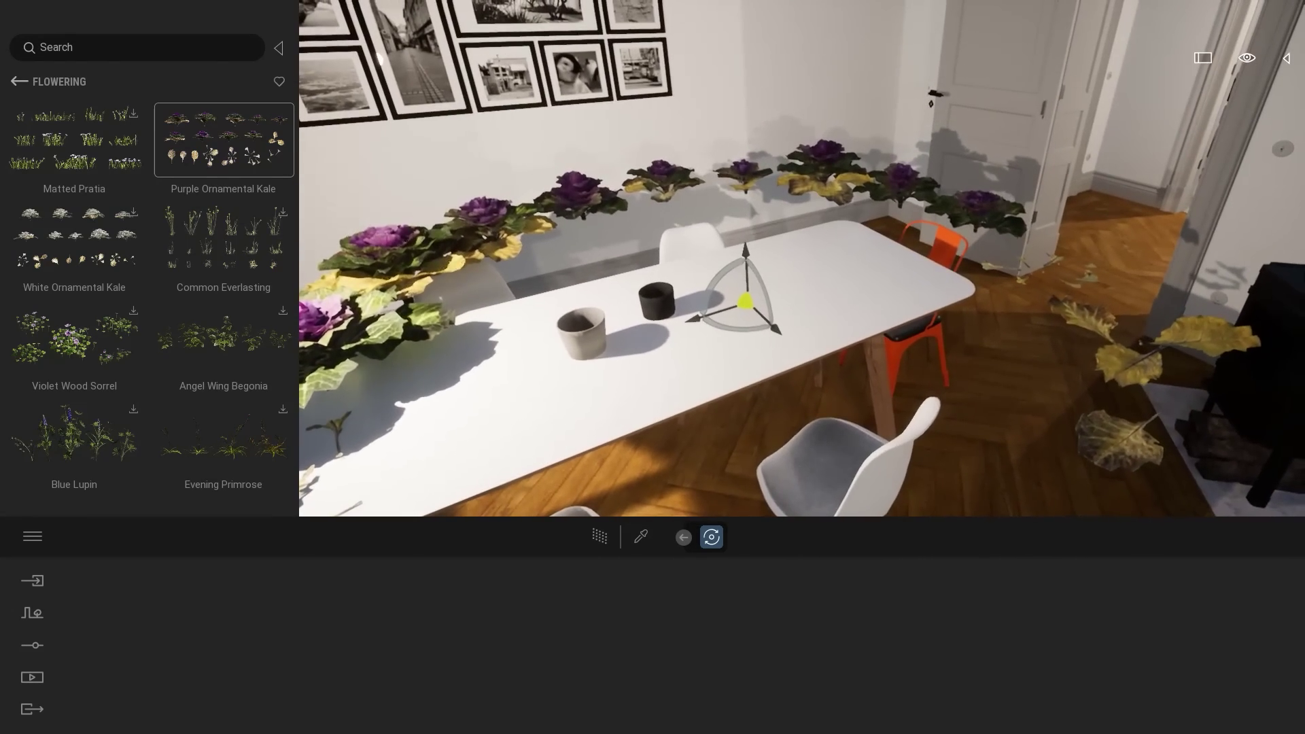
left_click(1287, 57)
left_click(1100, 444)
scroll(1207, 283, "down", 5)
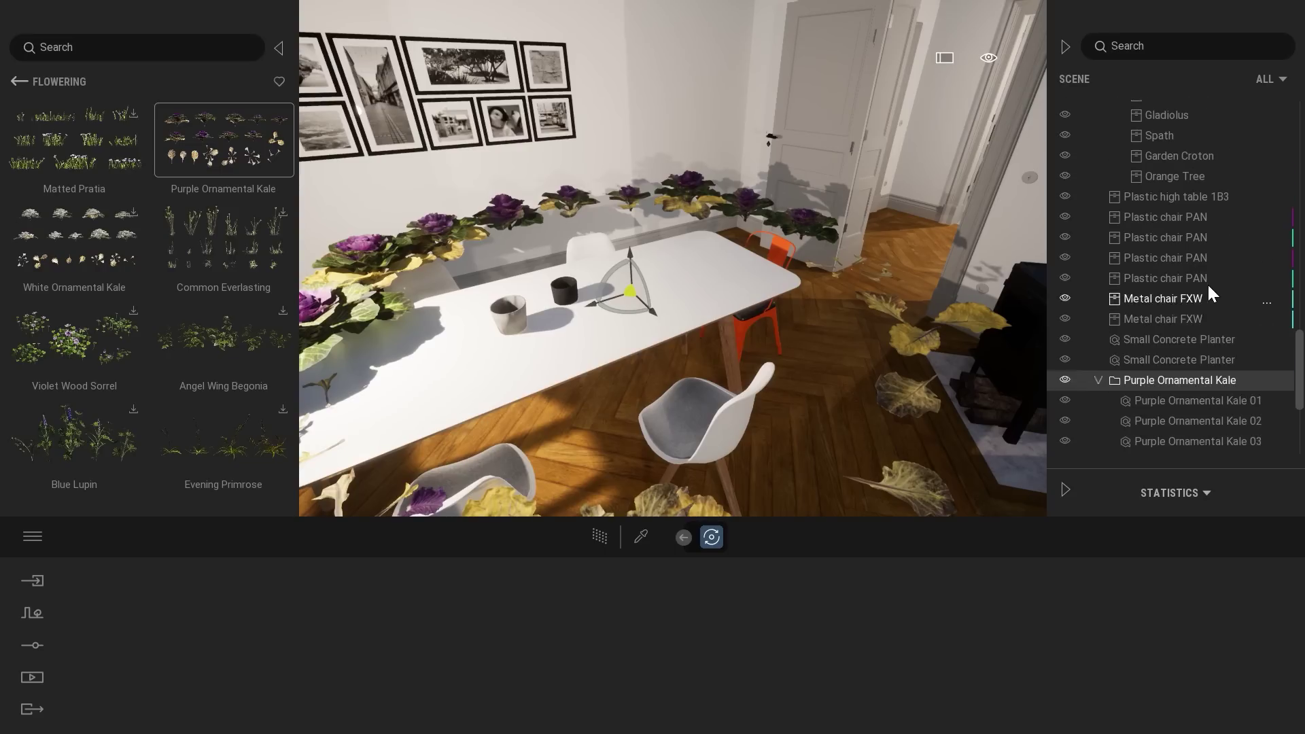
Reposition individual kale plants from the pack, including Purple Ornamental Kale 13, over the dining table
double_click(1207, 284)
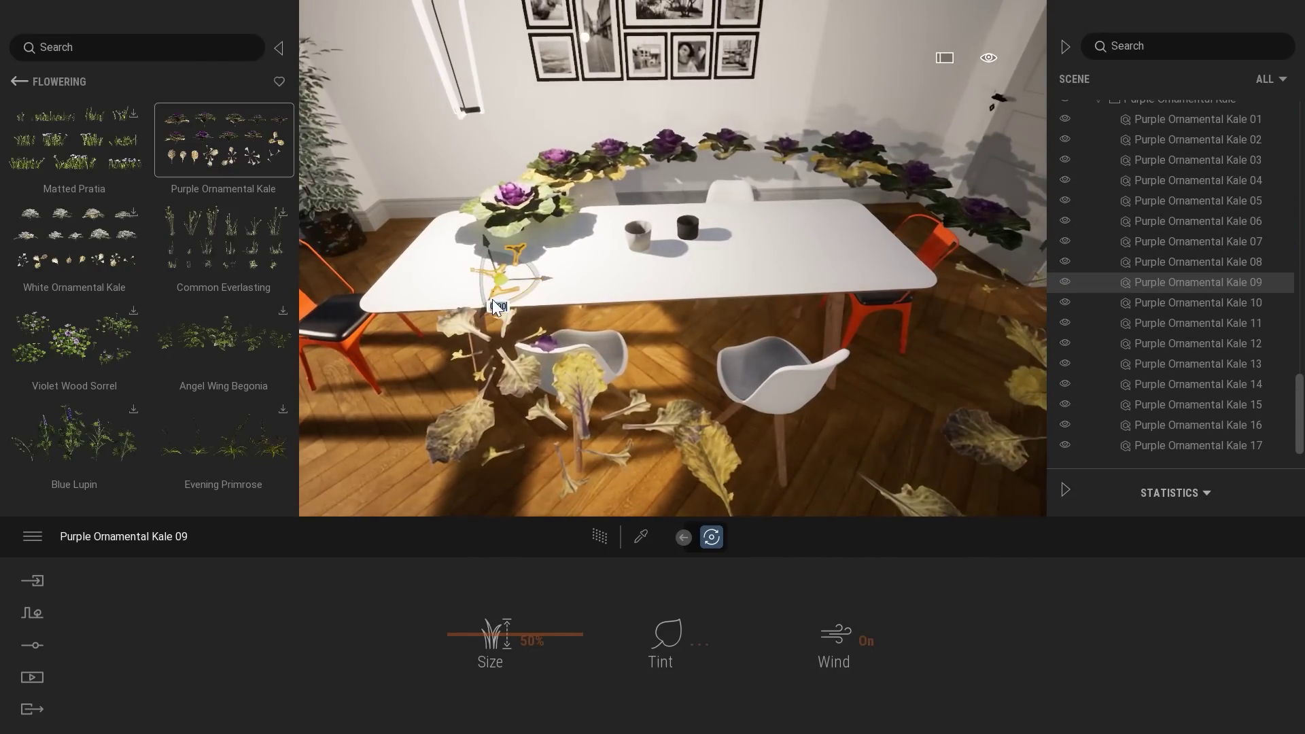
left_click(527, 211)
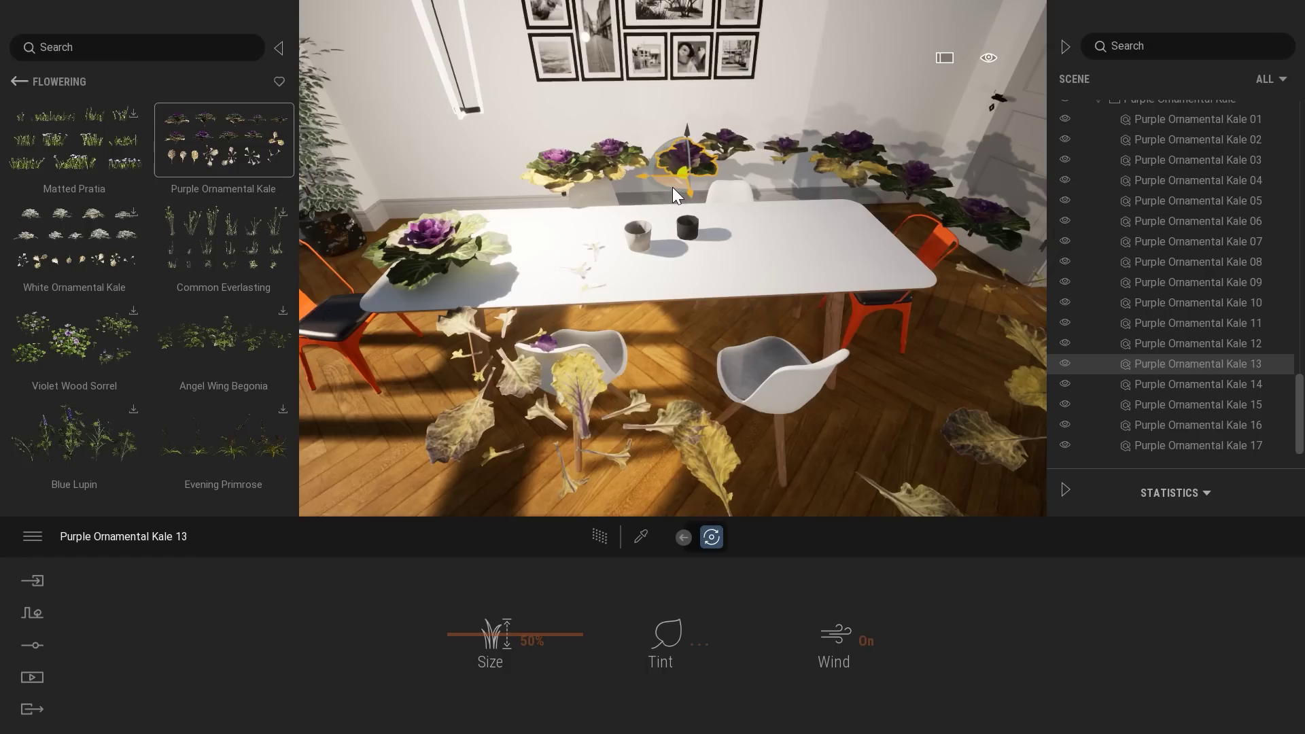
left_click_drag(676, 195, 696, 214)
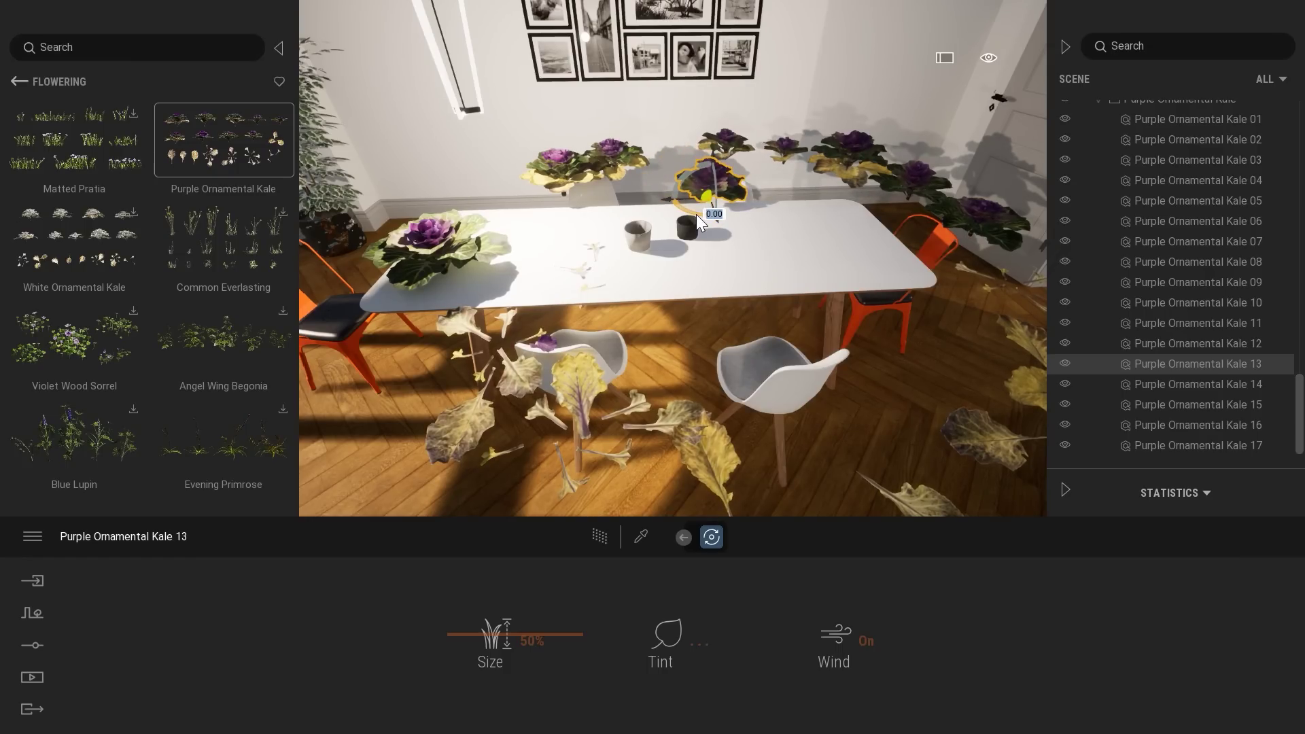
Delete the whole Purple Ornamental Kale group from the scene
scroll(1208, 239, "up", 4)
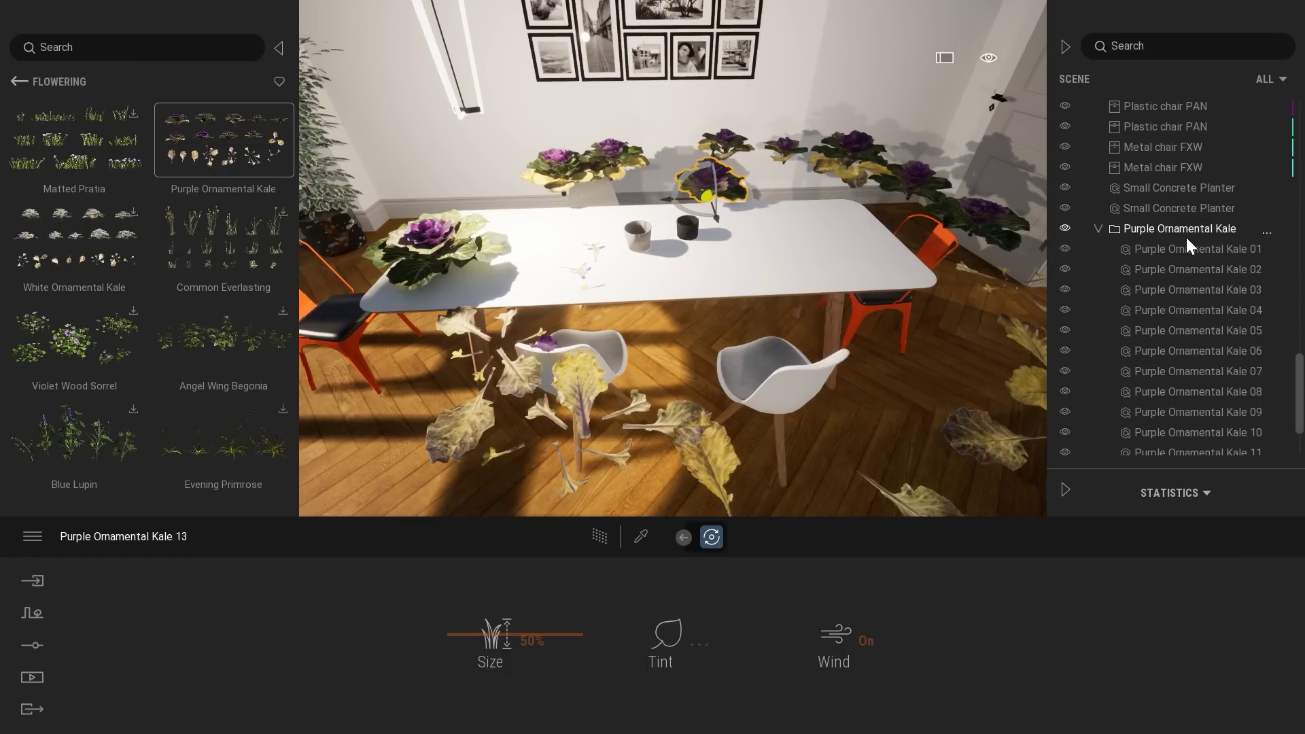
left_click(1188, 229)
key("Delete")
Look through the single elements of the Purple Ornamental Kale pack in the library
left_click(237, 142)
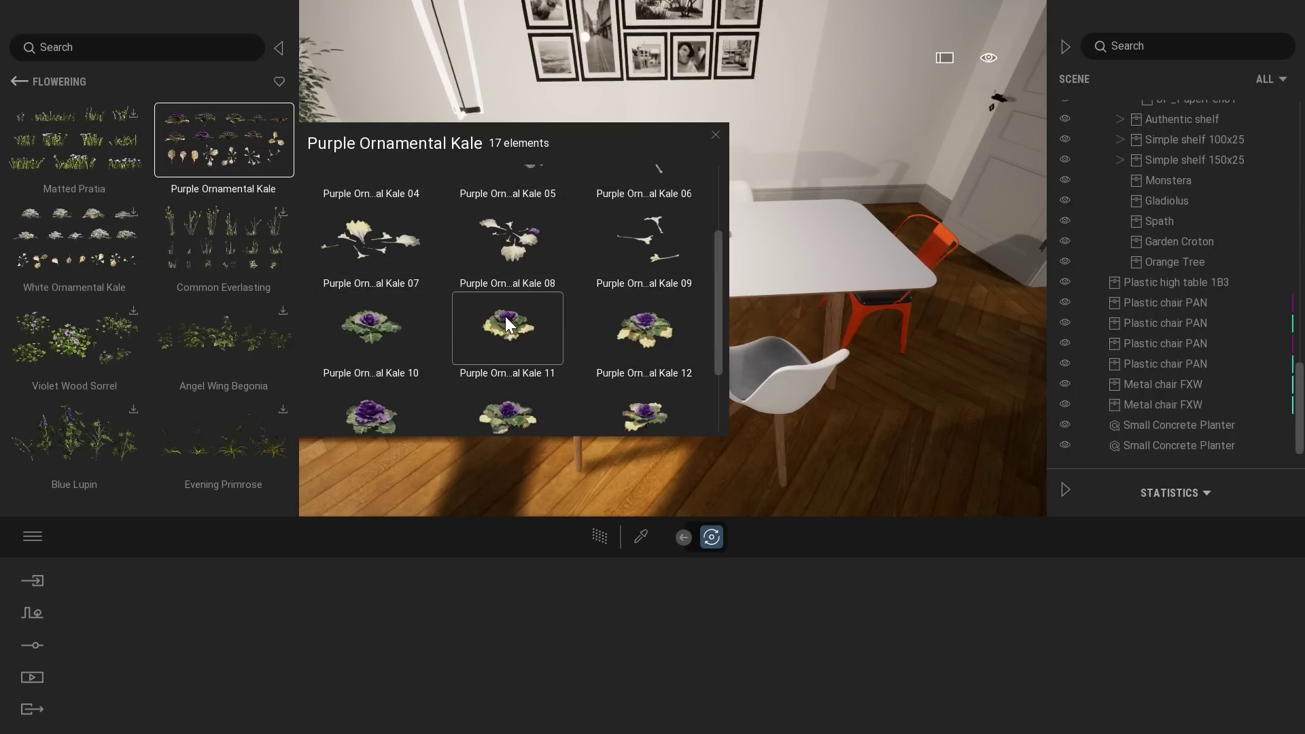
scroll(505, 317, "up", 2)
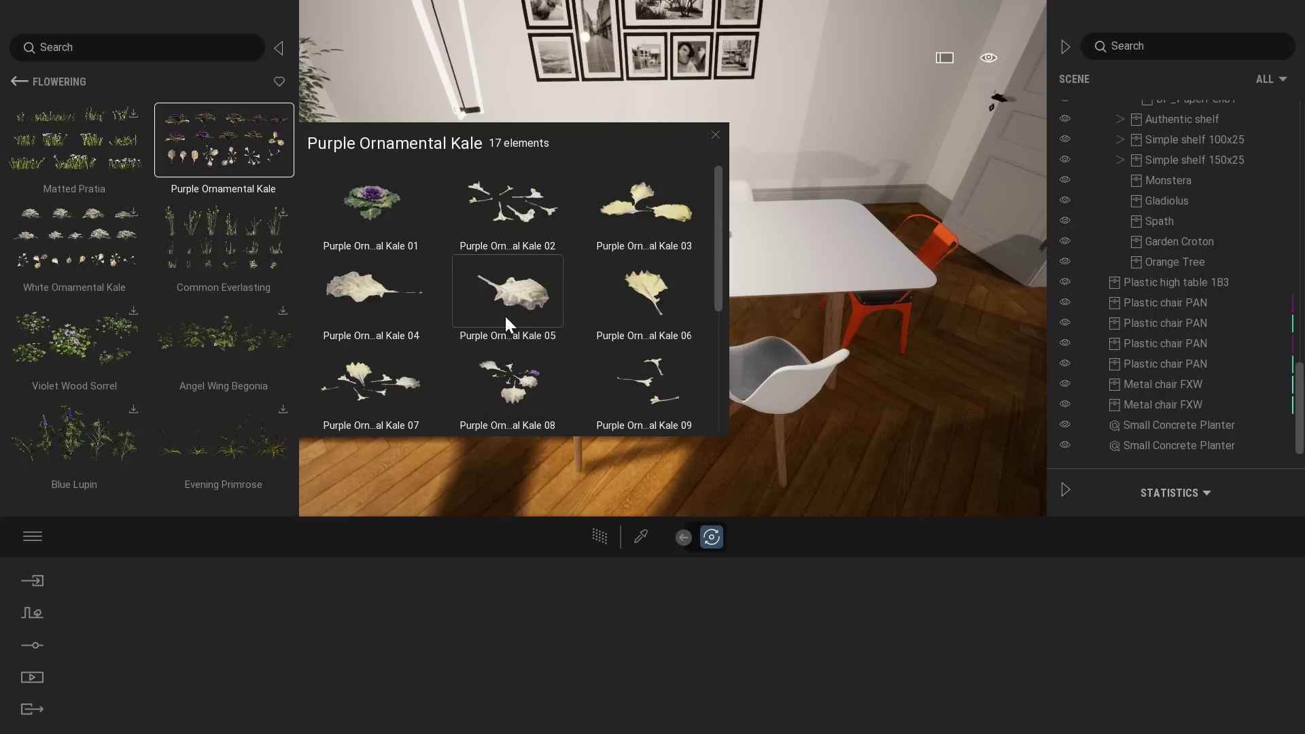
Place Aloe Vera 10 from the flowering houseplants on the table next to the concrete planters
left_click(16, 81)
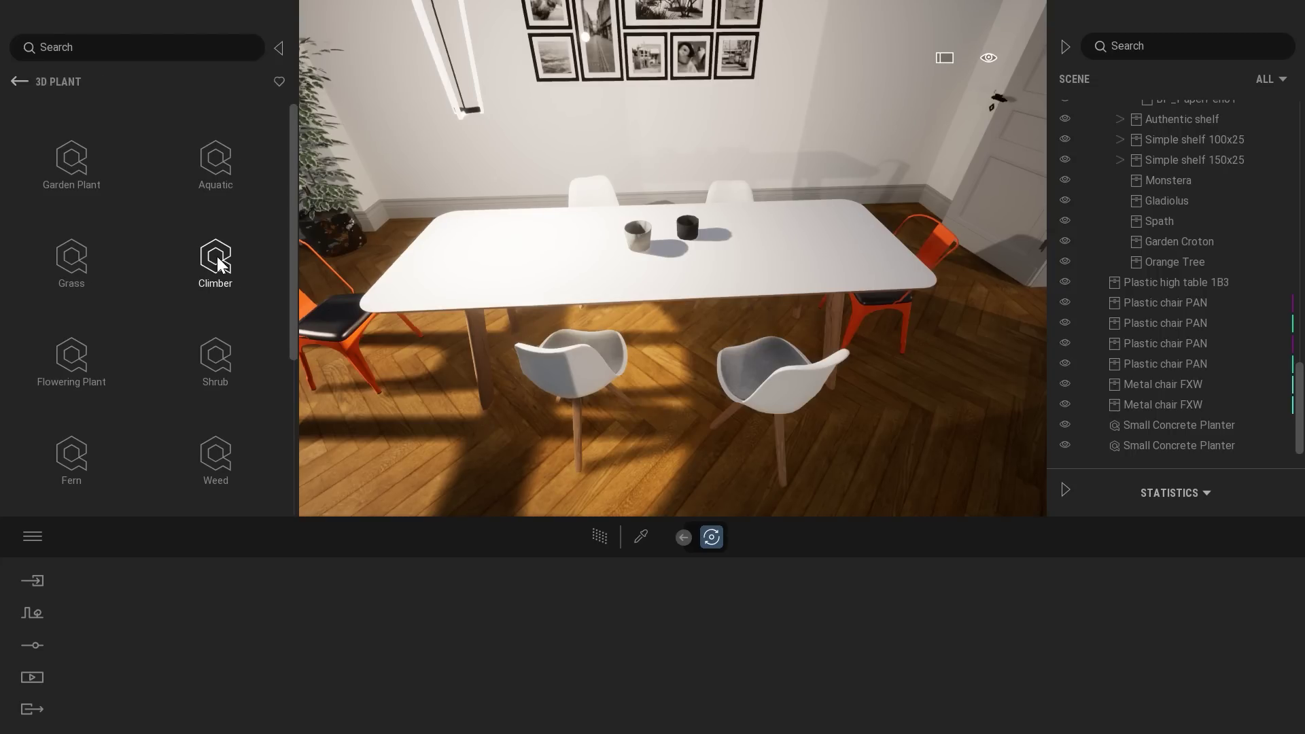
scroll(217, 256, "down", 4)
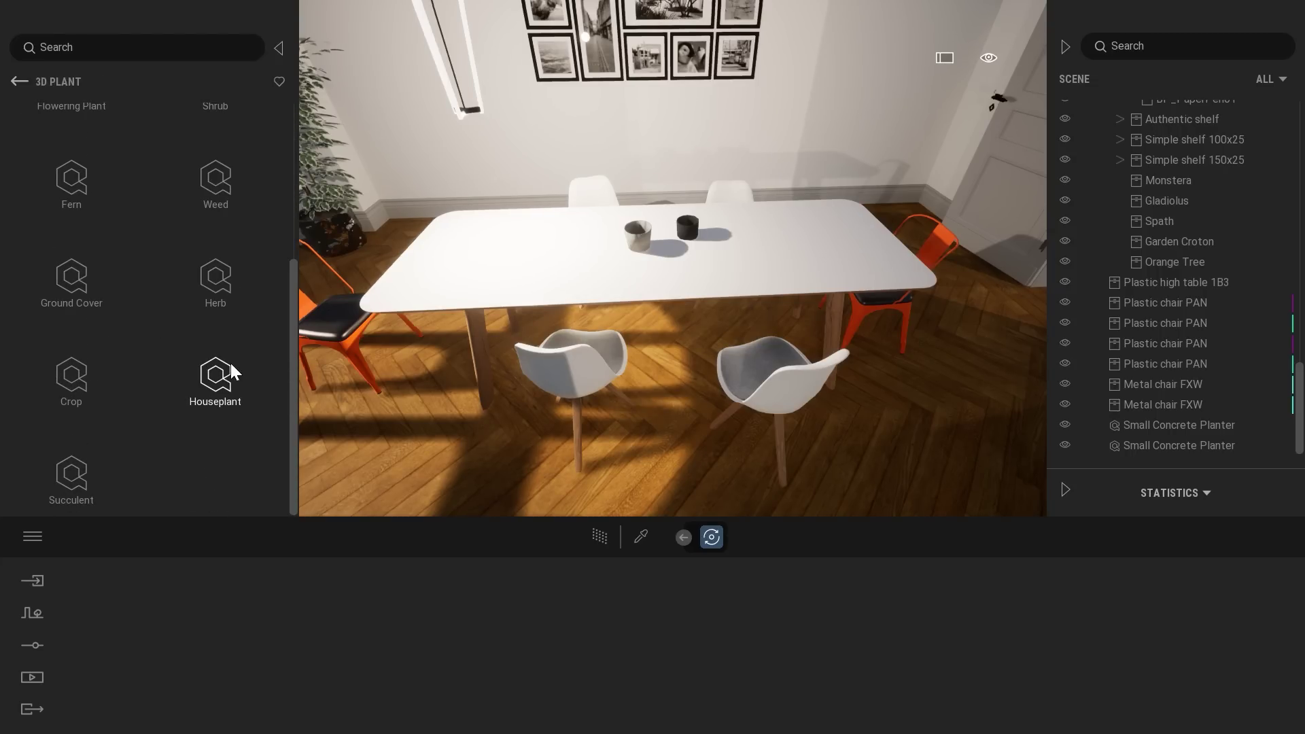
left_click(230, 363)
left_click(87, 169)
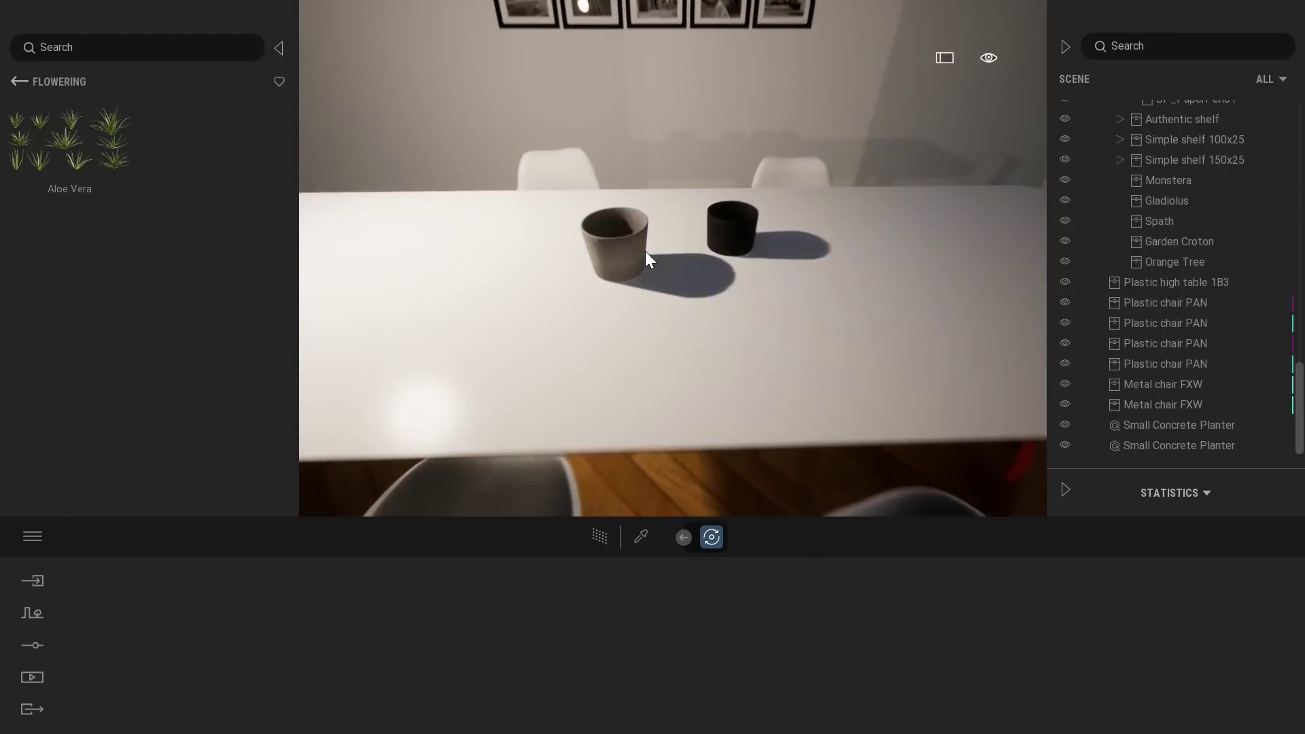
left_click(76, 141)
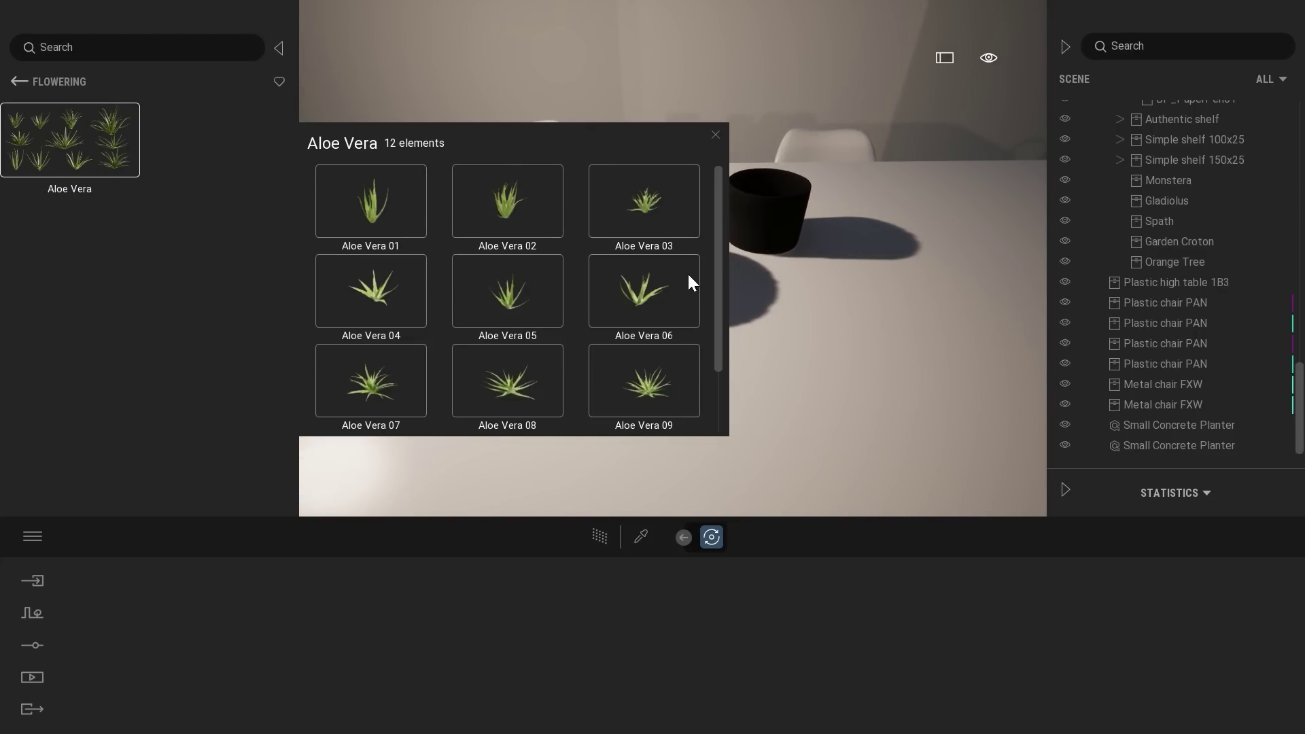
mouse_move(717, 218)
left_mouse_down()
mouse_move(723, 300)
mouse_move(719, 216)
left_mouse_up()
left_click_drag(539, 211, 836, 267)
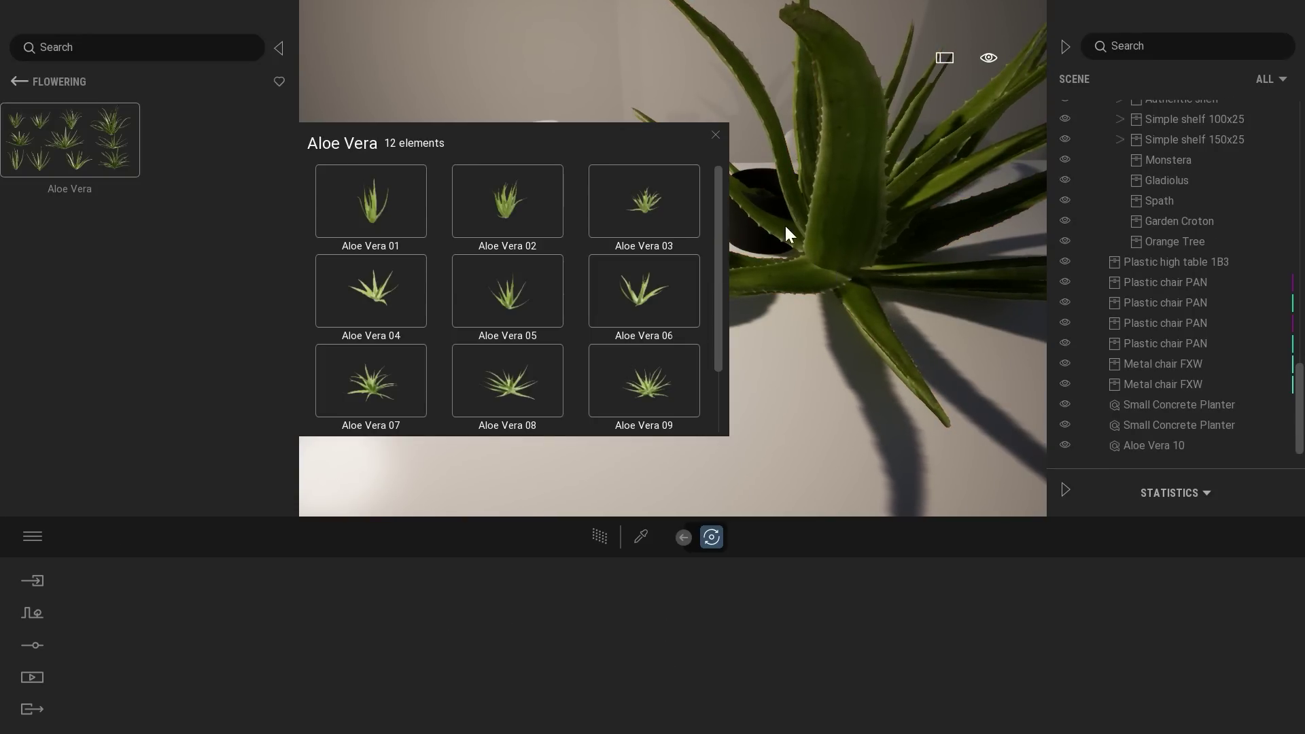
left_click(713, 137)
Move the aloe vera to the light concrete planter and set its size to 0%
left_click(844, 288)
middle_click_drag(845, 288, 900, 238, "shift")
left_click_drag(867, 252, 705, 283)
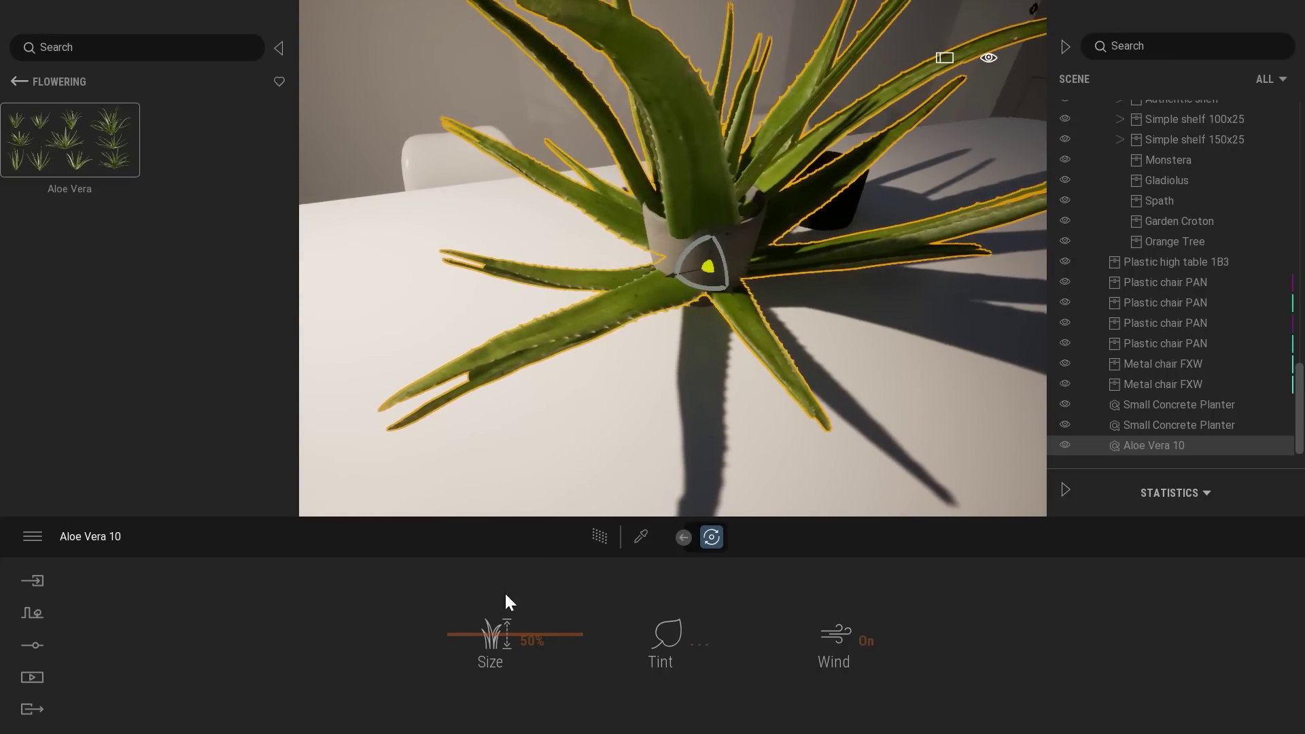
left_click_drag(490, 635, 492, 696)
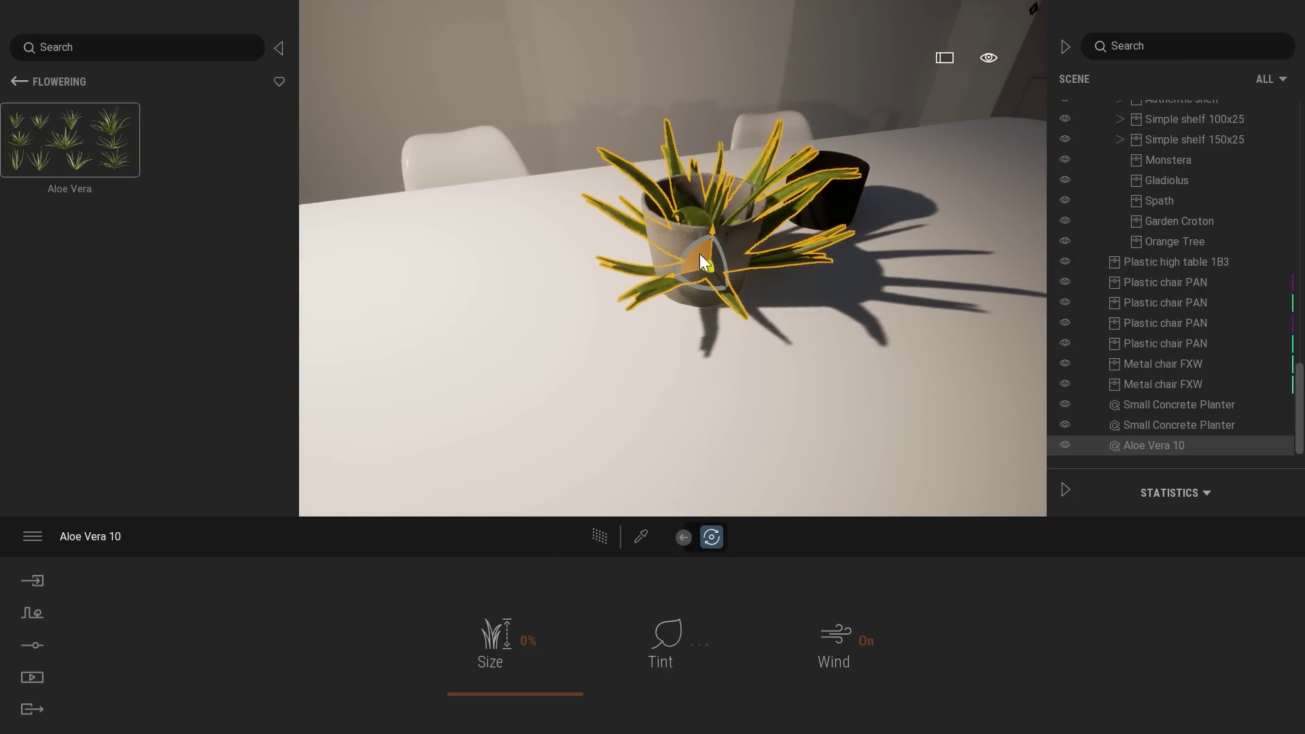
Raise the aloe vera so that its base sits in the opening of the light concrete planter
left_click_drag(699, 254, 696, 198)
middle_click_drag(763, 365, 739, 376, "shift")
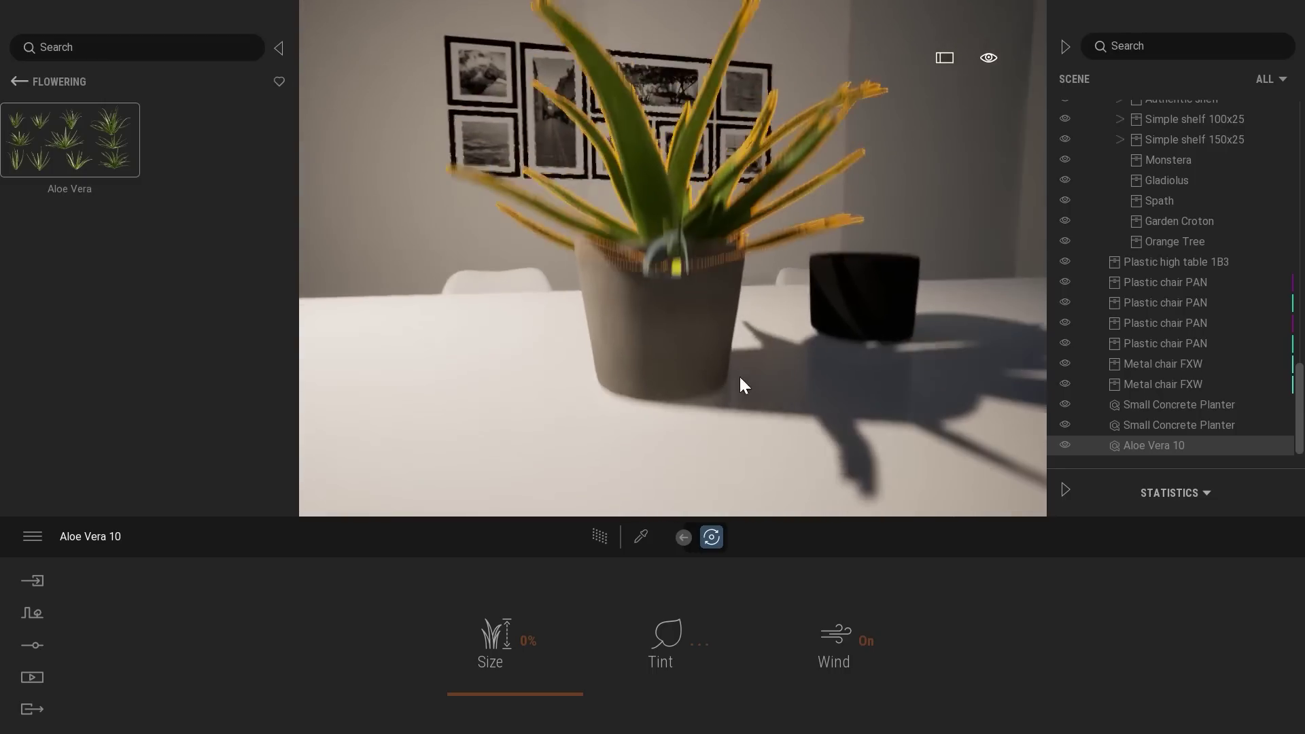
left_click_drag(662, 296, 652, 276)
key("Escape")
scroll(856, 361, "down", 6)
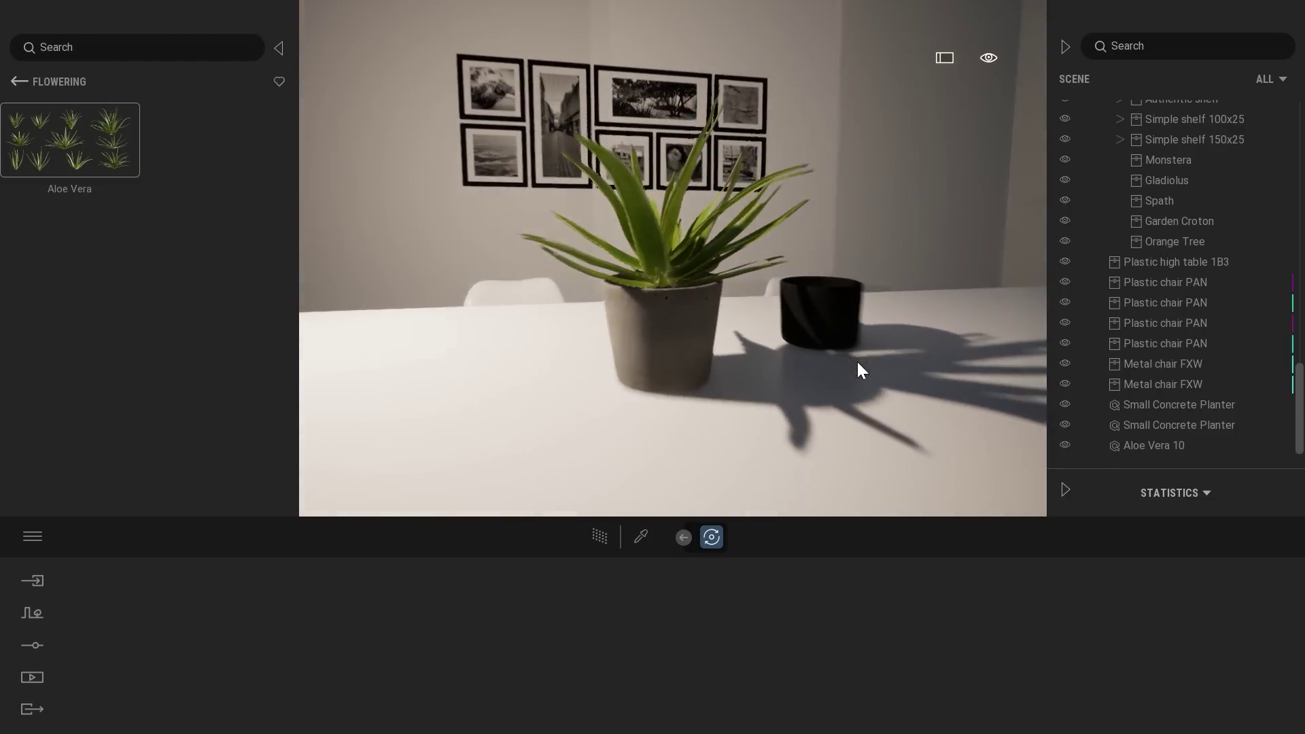
Centre the aloe vera over the light planter's opening as seen from above
middle_click_drag(857, 360, 782, 402, "shift")
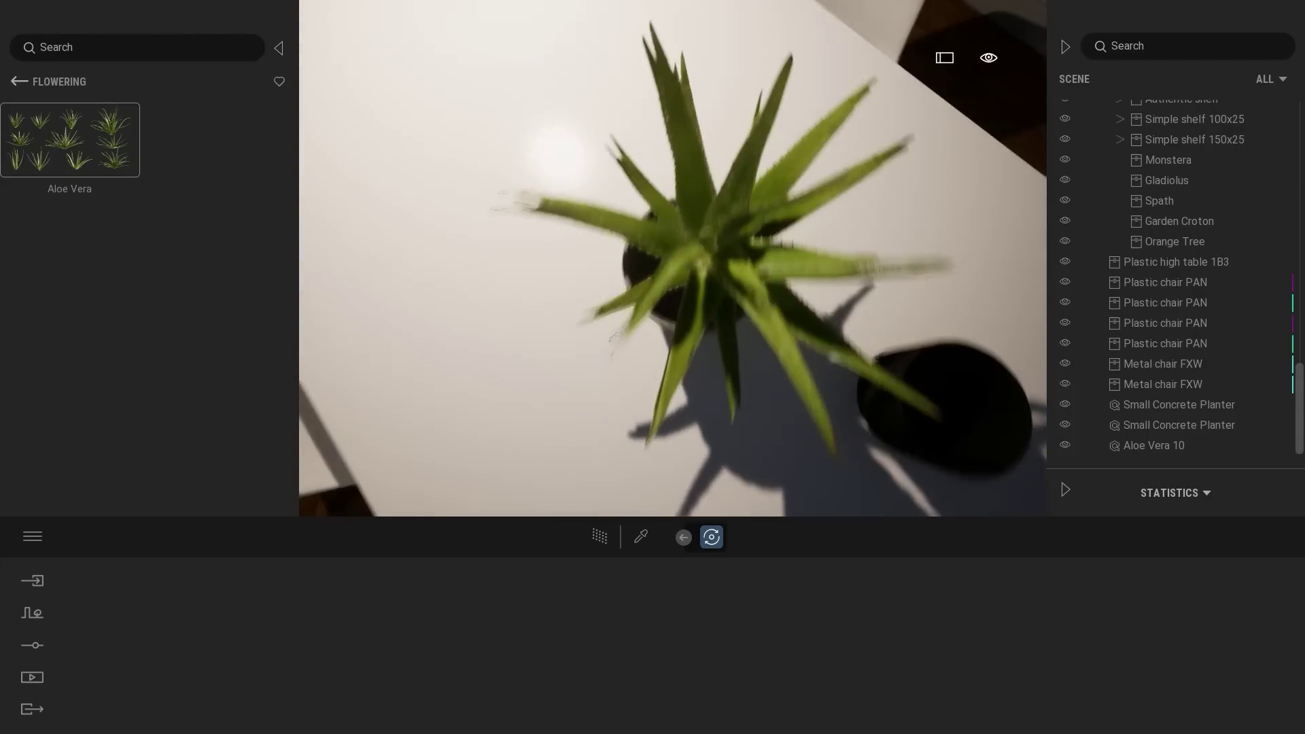
left_click(719, 378)
left_click_drag(715, 350, 696, 340)
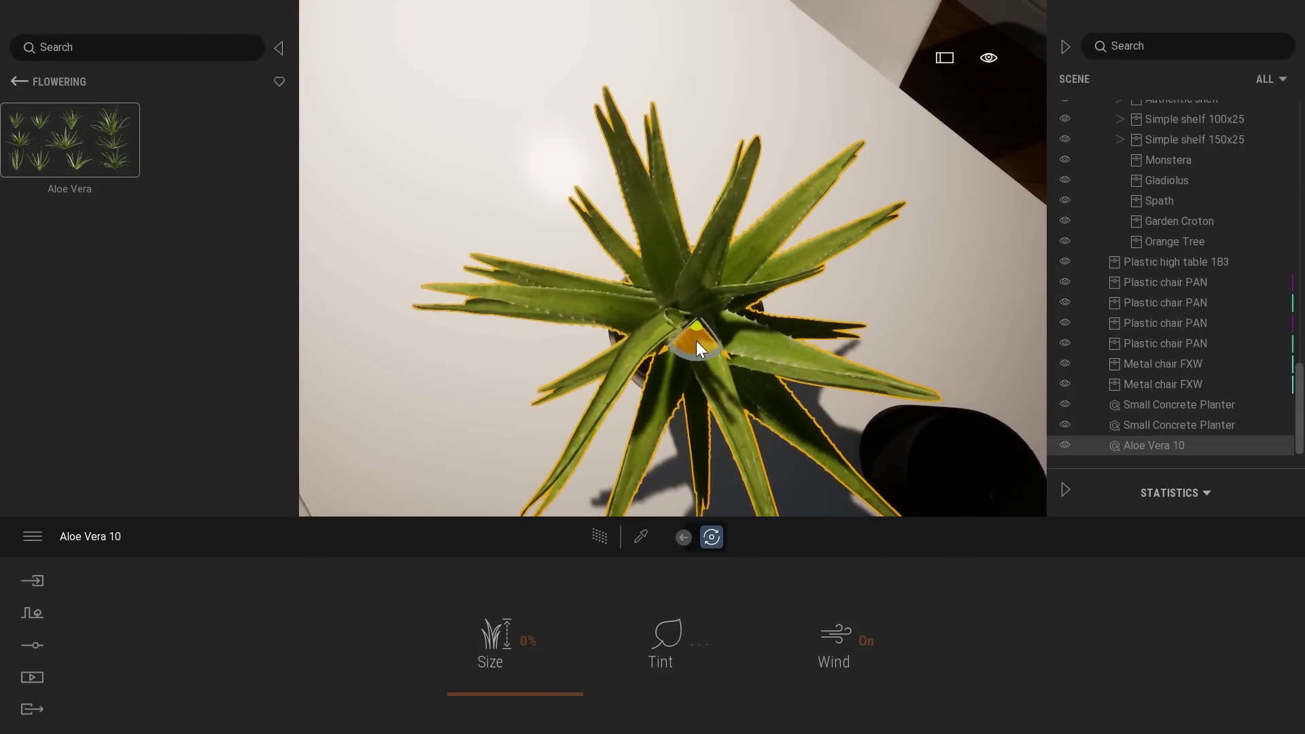
key("Escape")
scroll(696, 341, "down", 3)
Move the black concrete planter slightly farther from the potted aloe vera on the table
middle_click_drag(696, 340, 721, 272, "shift")
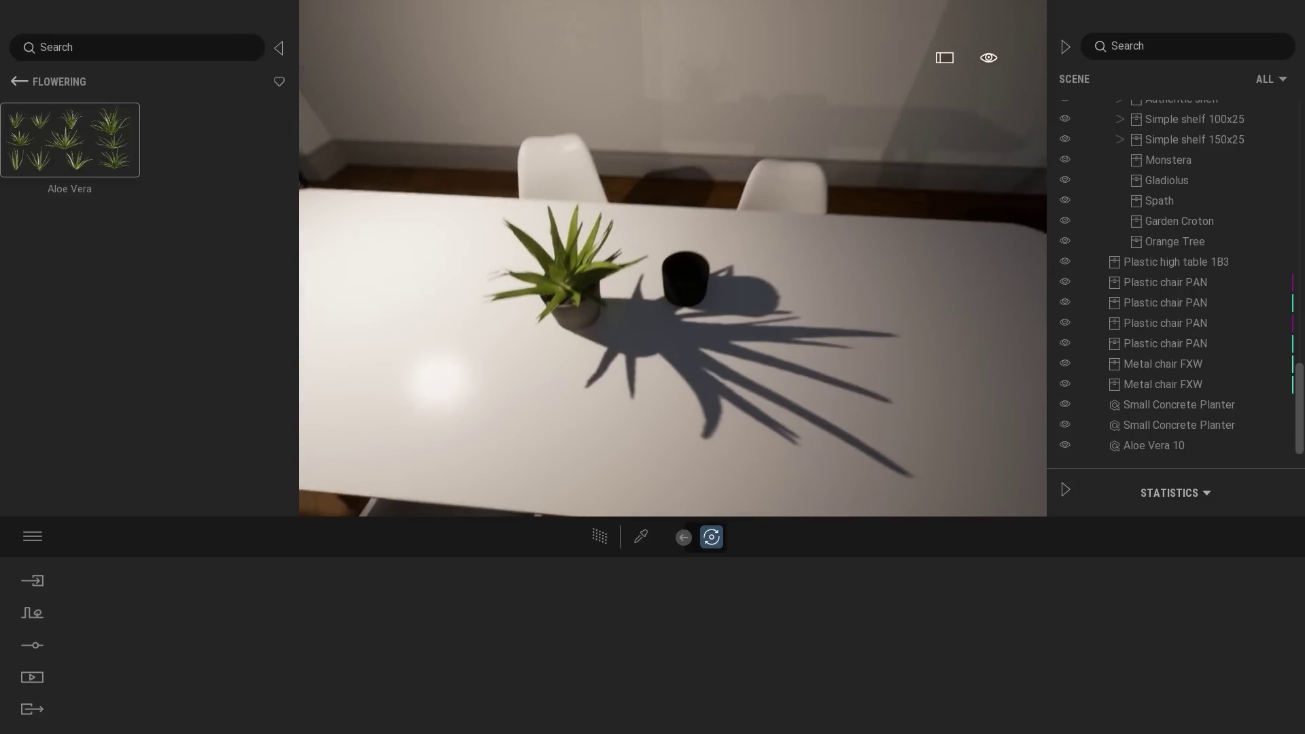
left_click(696, 273)
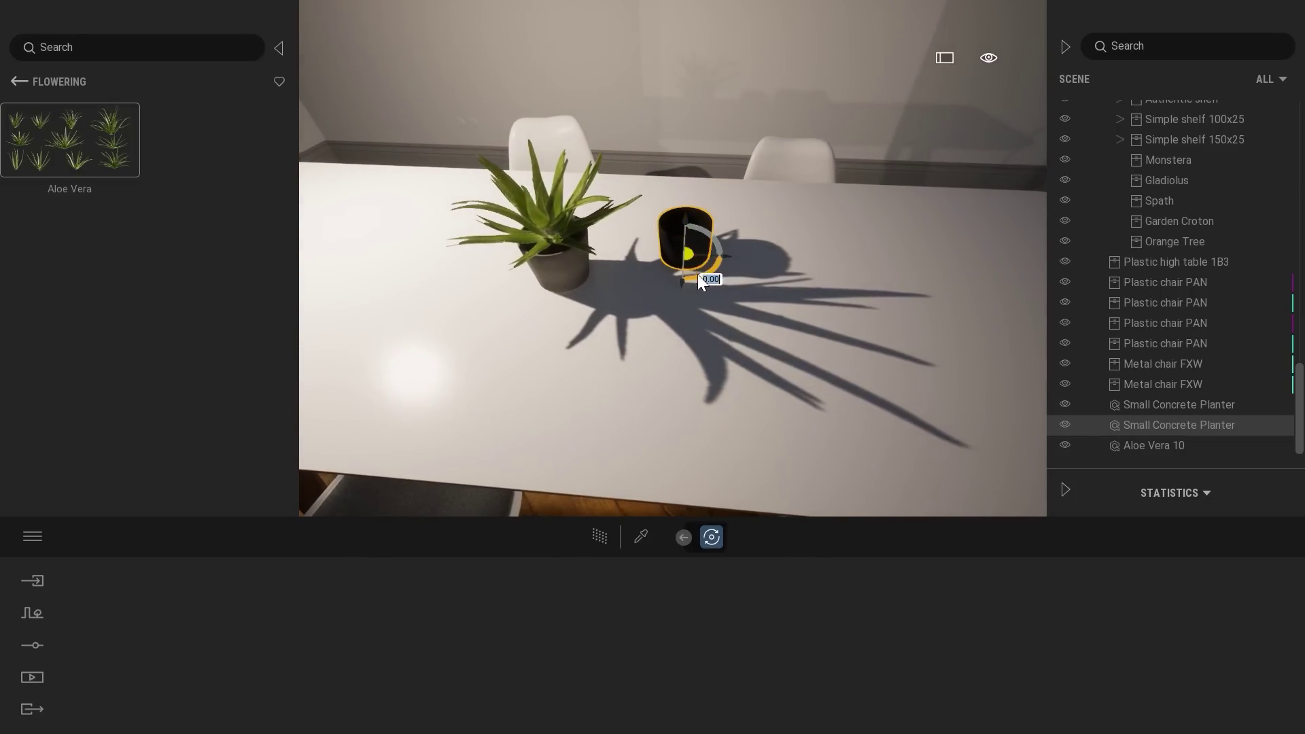
left_click(808, 396)
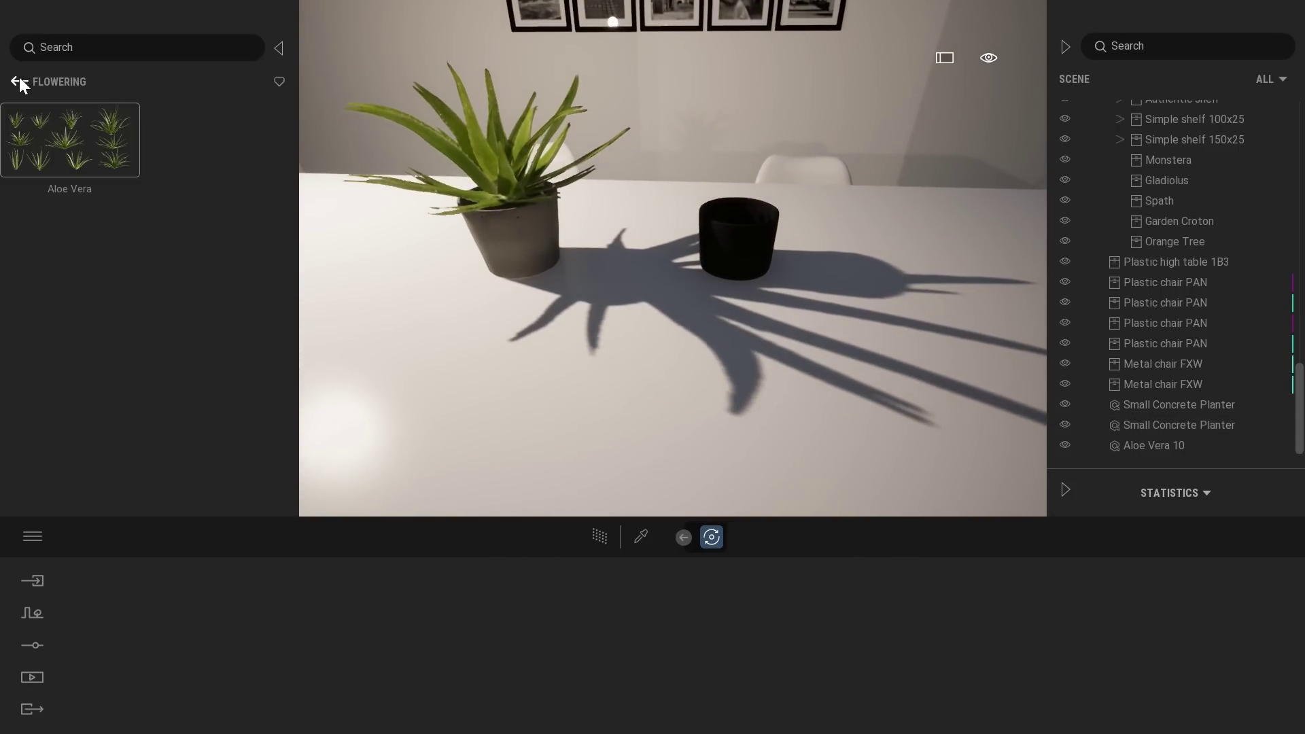
Look through the flowerless houseplants Zamia Palm and Paddle Plant for a plant that suits the black planter
left_click(19, 81)
left_click(207, 185)
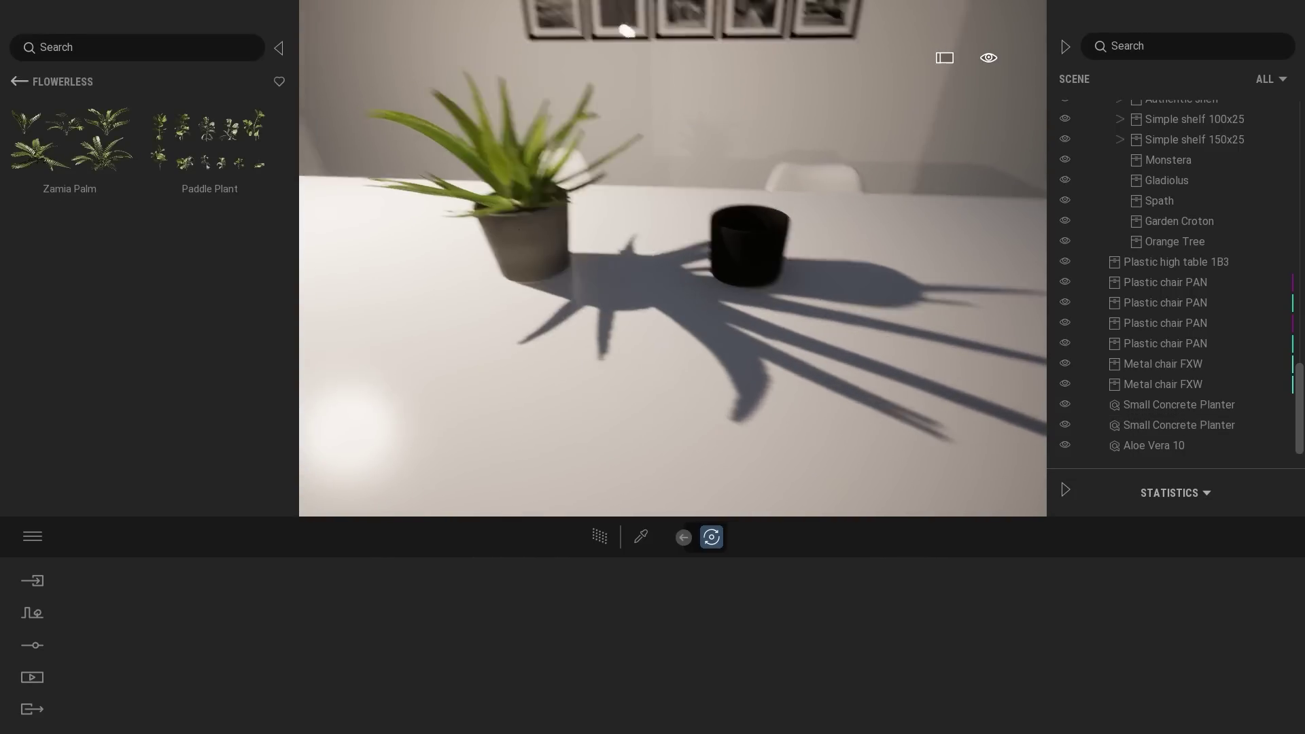
left_click(195, 132)
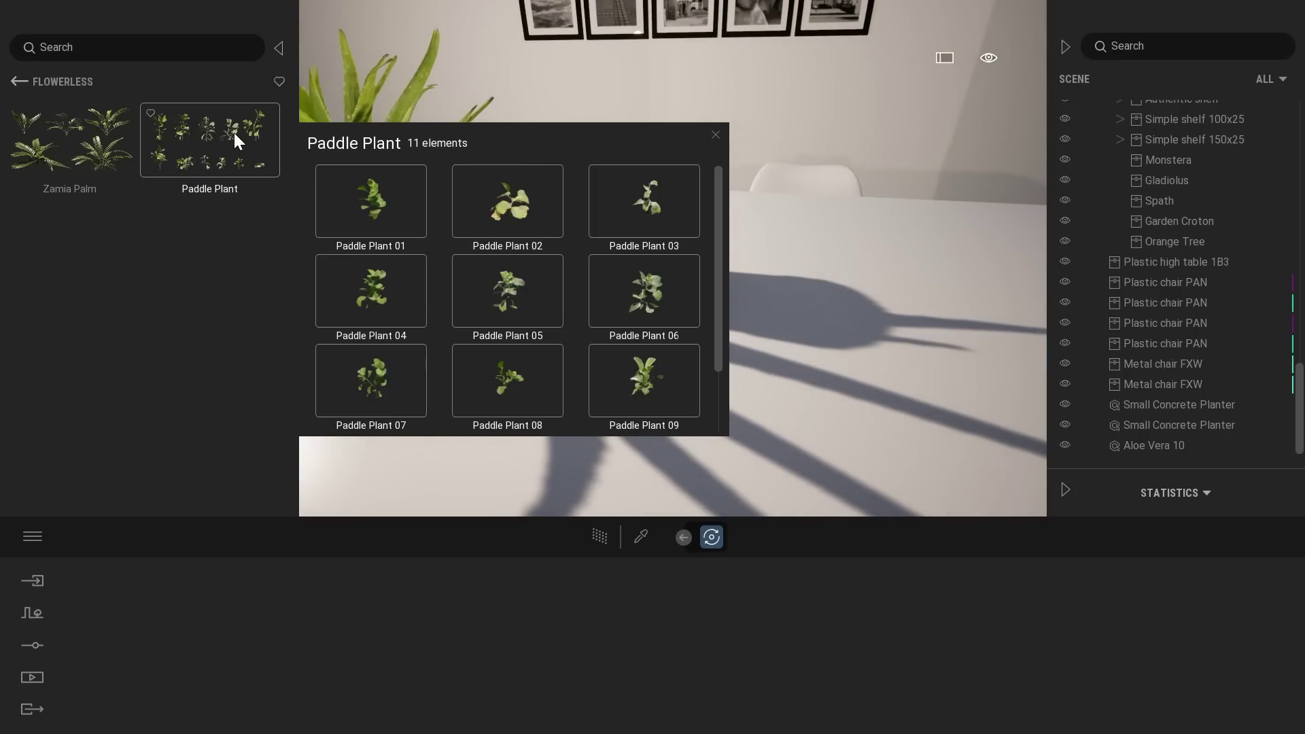
left_click(75, 136)
left_click(227, 153)
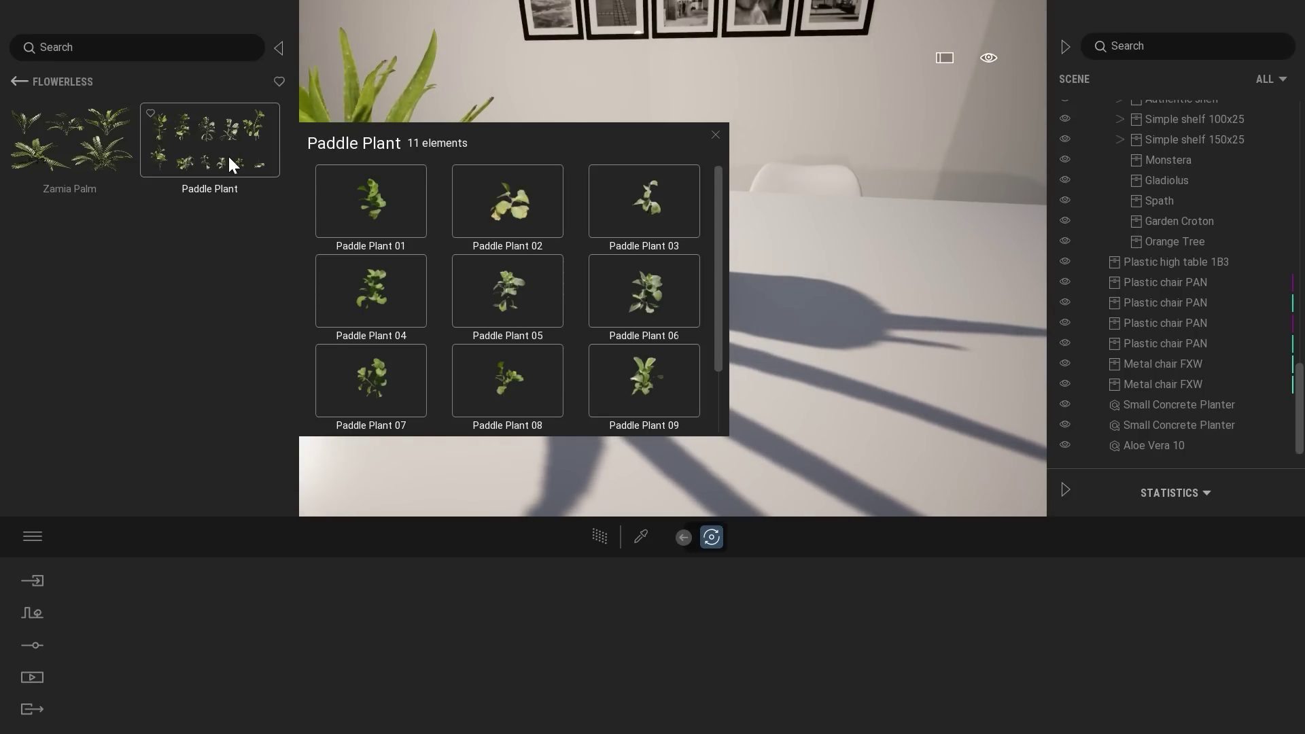
left_click(227, 154)
left_click(15, 82)
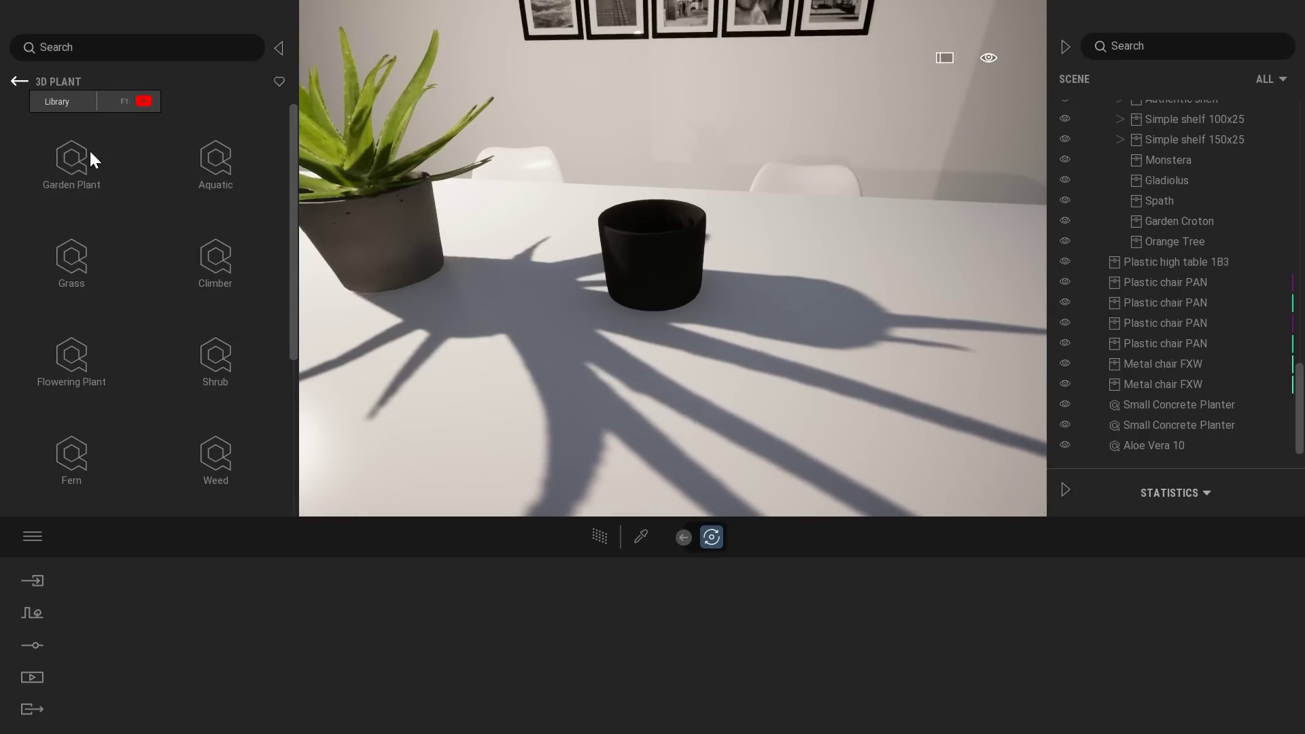
Place Basil 01 from the herb collection on the table next to the black planter
scroll(227, 381, "down", 3)
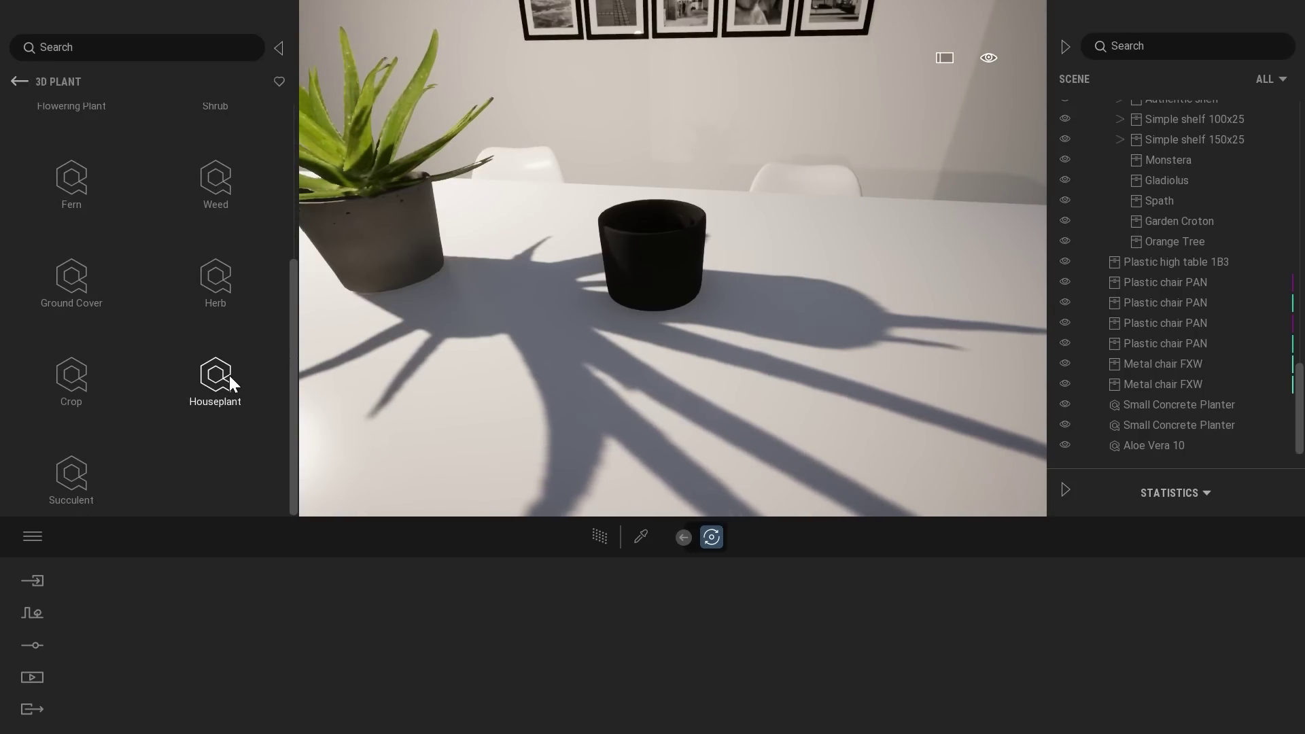
left_click(222, 267)
left_click(68, 137)
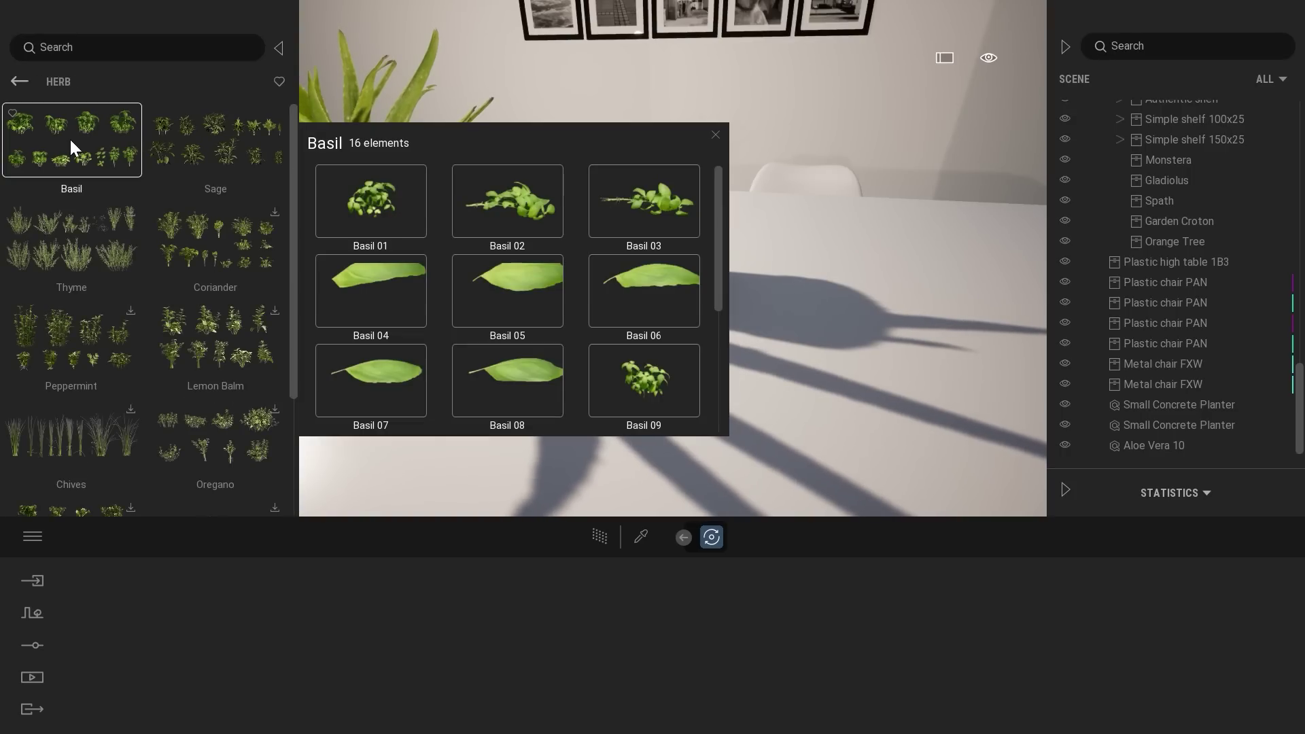
left_click_drag(365, 194, 799, 313)
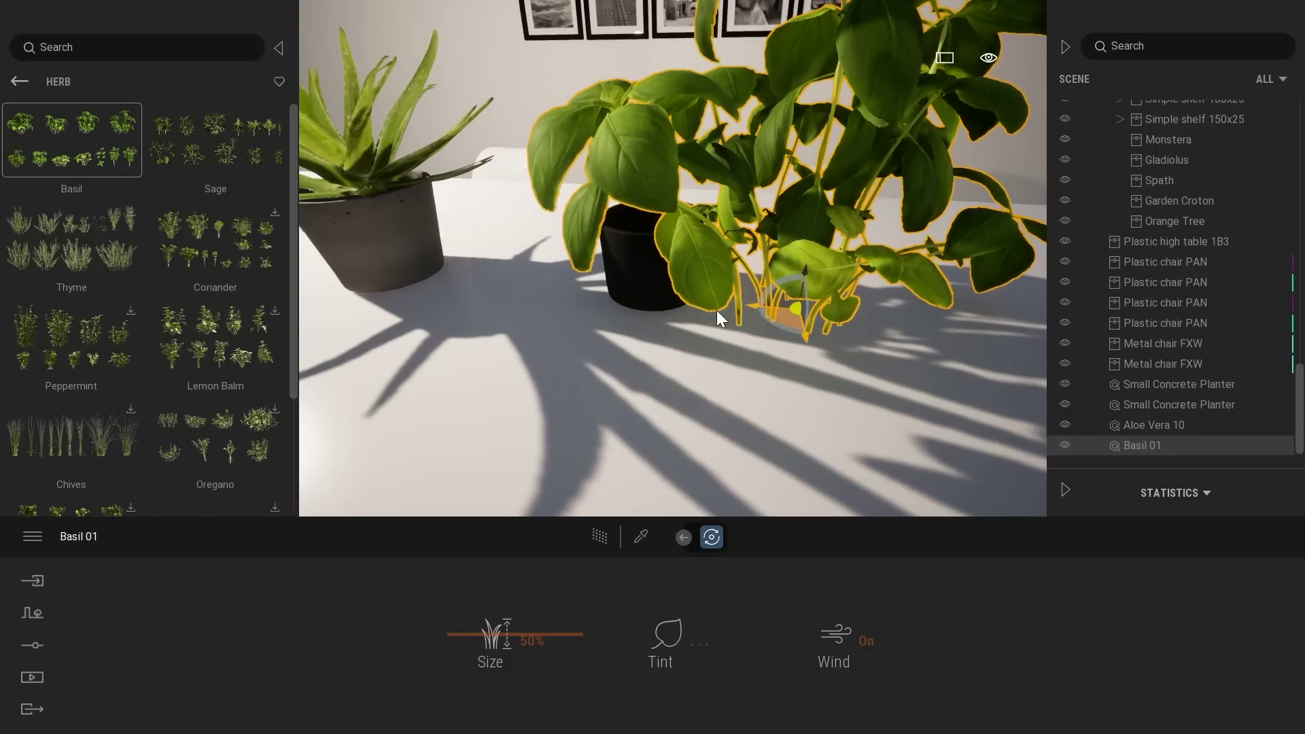
Set the basil's size to 0% and fit it centred into the opening of the black planter
left_click_drag(532, 634, 494, 688)
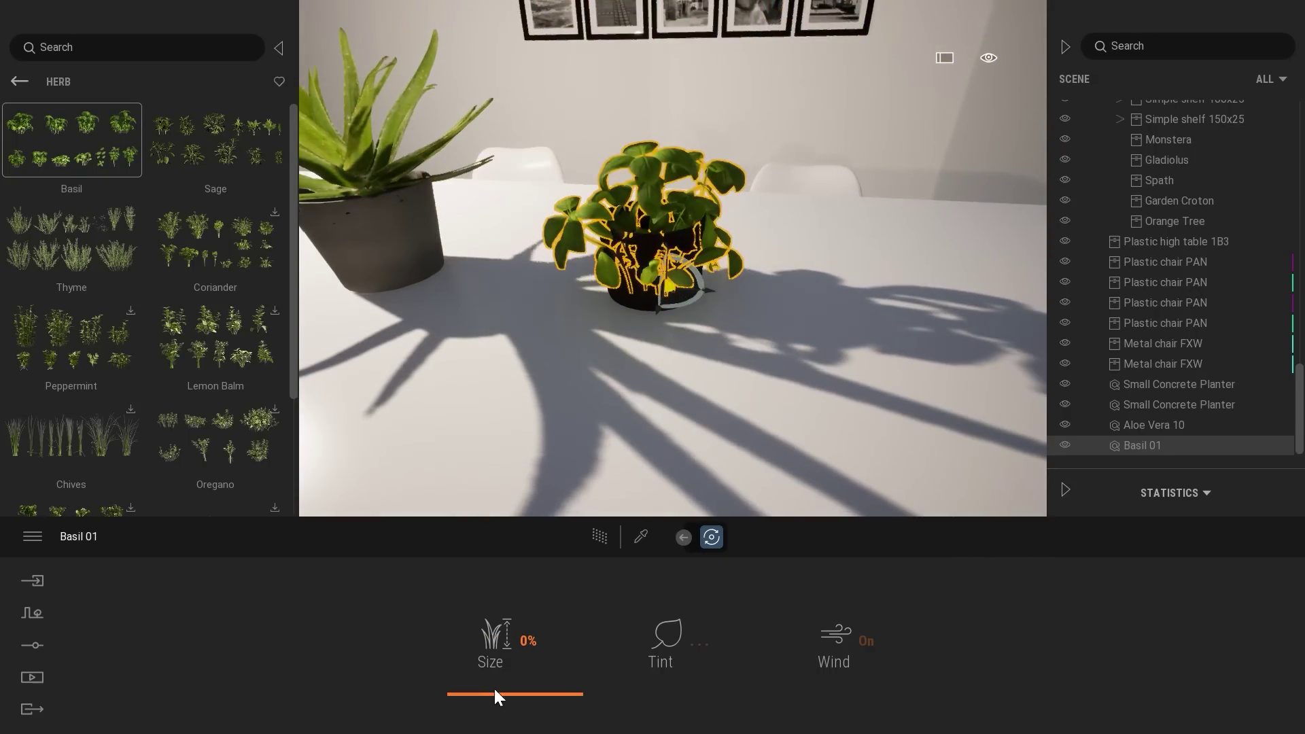
left_click_drag(683, 295, 700, 304)
middle_click_drag(700, 305, 675, 348, "shift")
left_click_drag(681, 328, 810, 375)
scroll(810, 375, "up", 2)
left_click_drag(752, 341, 760, 275)
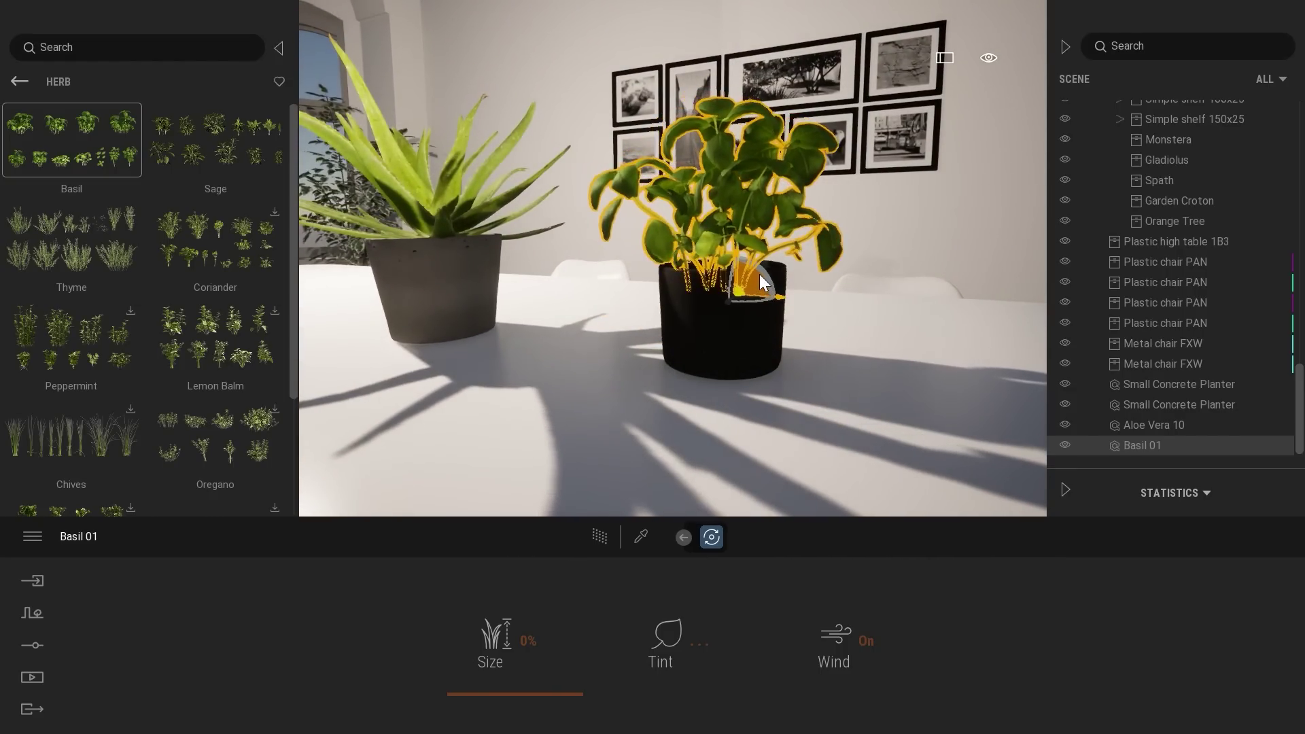
key("Escape")
Turn off the wind effect for both the potted basil and the aloe vera
right_click_drag(859, 309, 804, 316)
right_click_drag(705, 375, 679, 415)
scroll(706, 375, "up", 2)
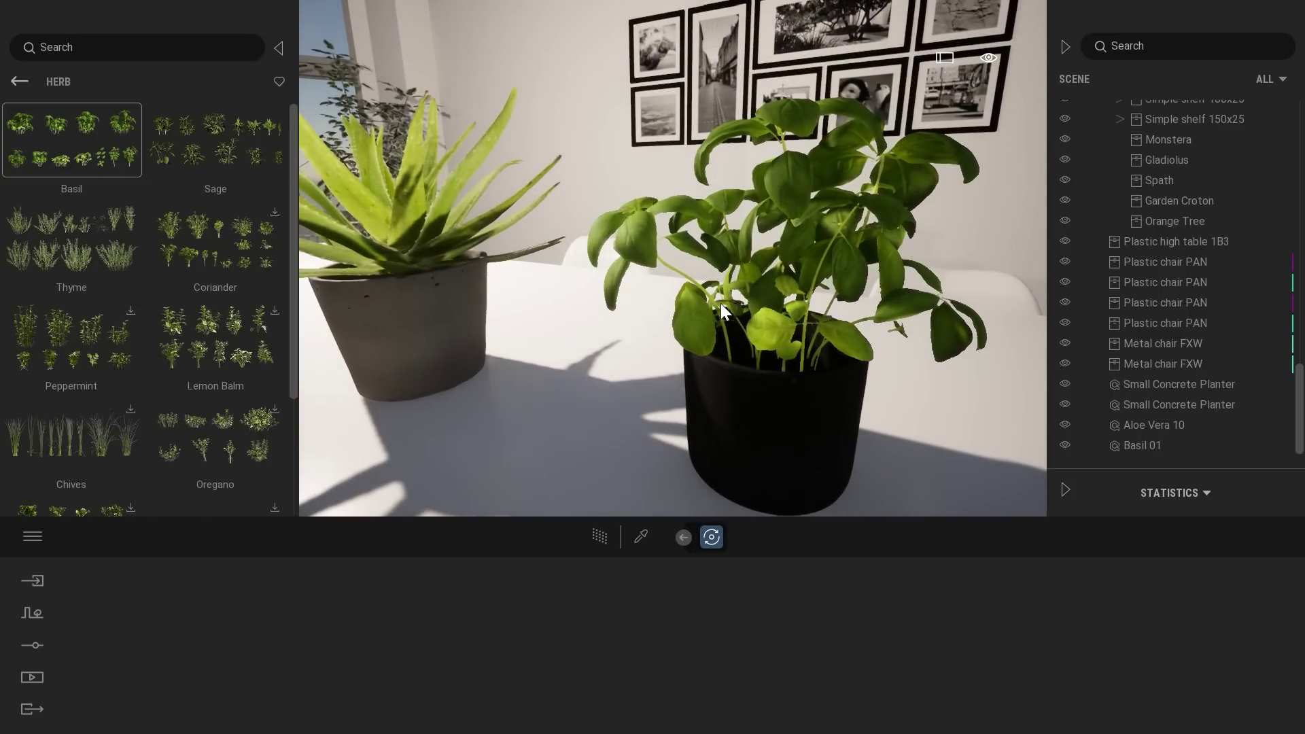
scroll(705, 375, "down", 1)
left_click(748, 300)
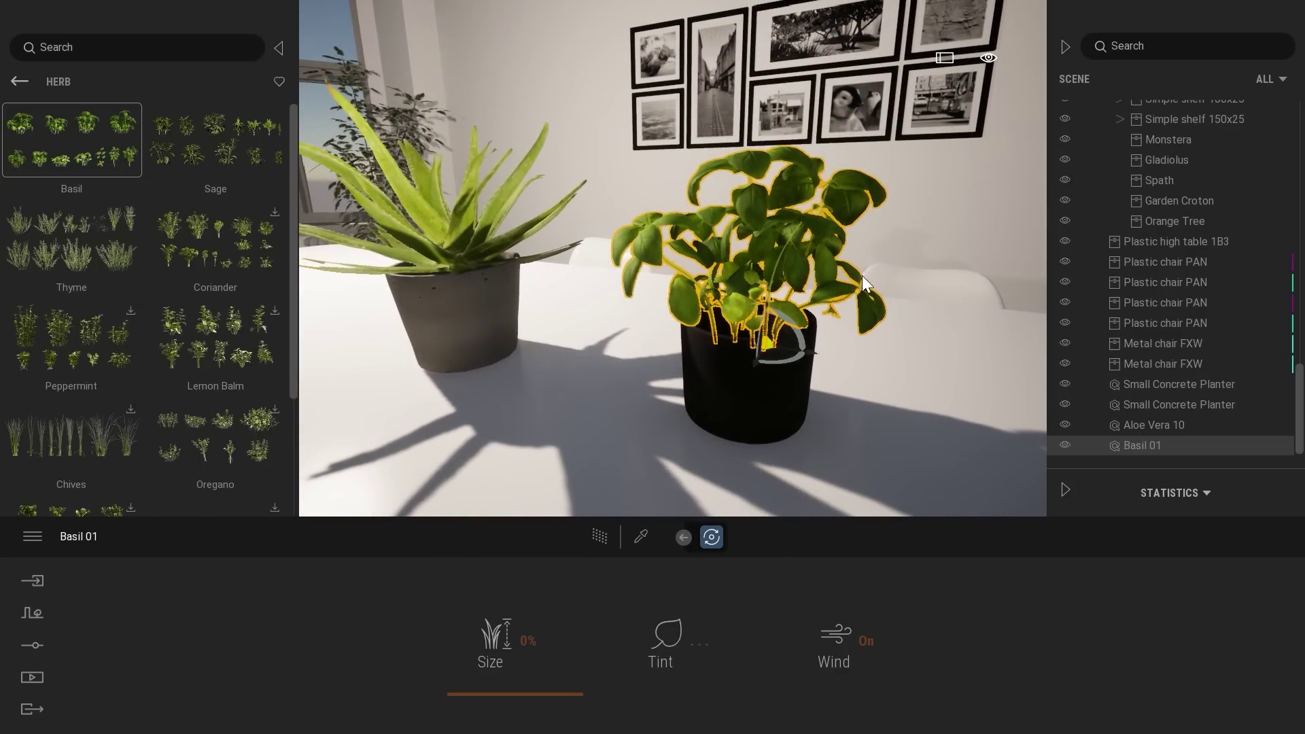
left_click(836, 687)
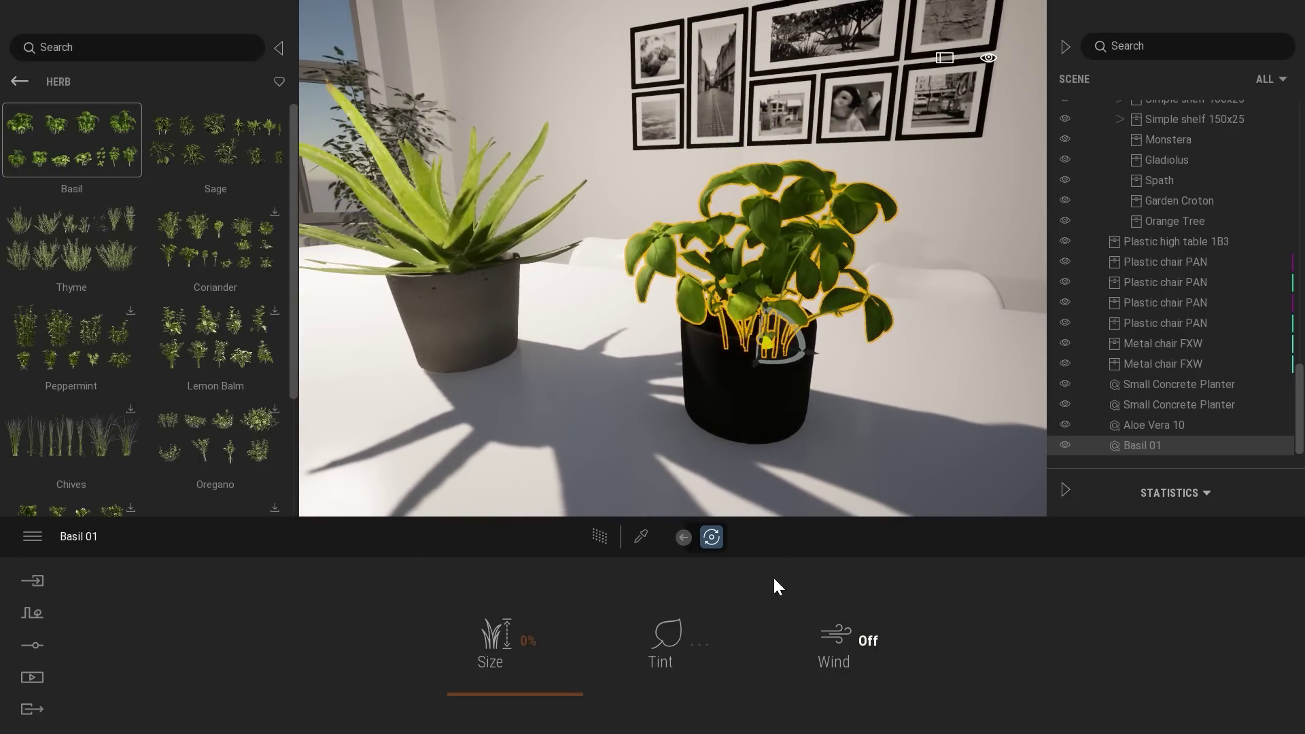
left_click(393, 196)
left_click(846, 642)
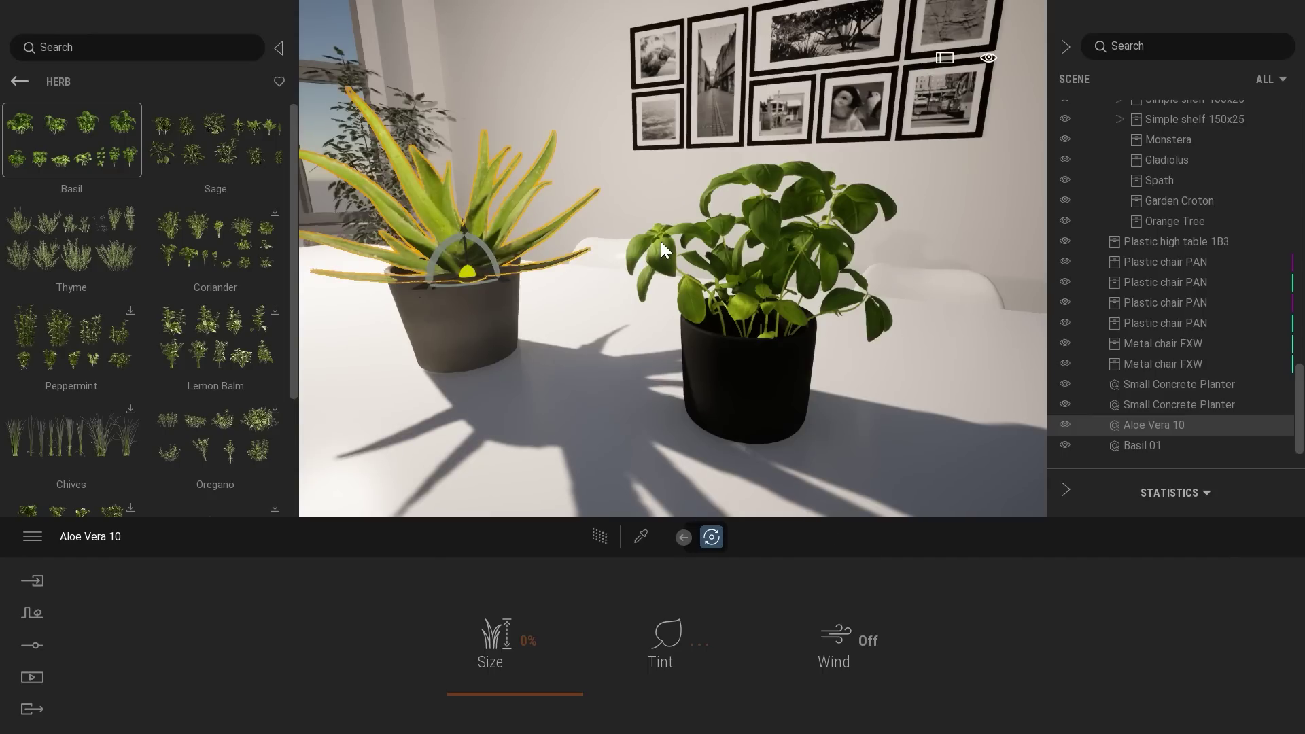
Nudge the aloe vera slightly within the grey concrete planter and deselect it
left_click(660, 242)
left_click(487, 265)
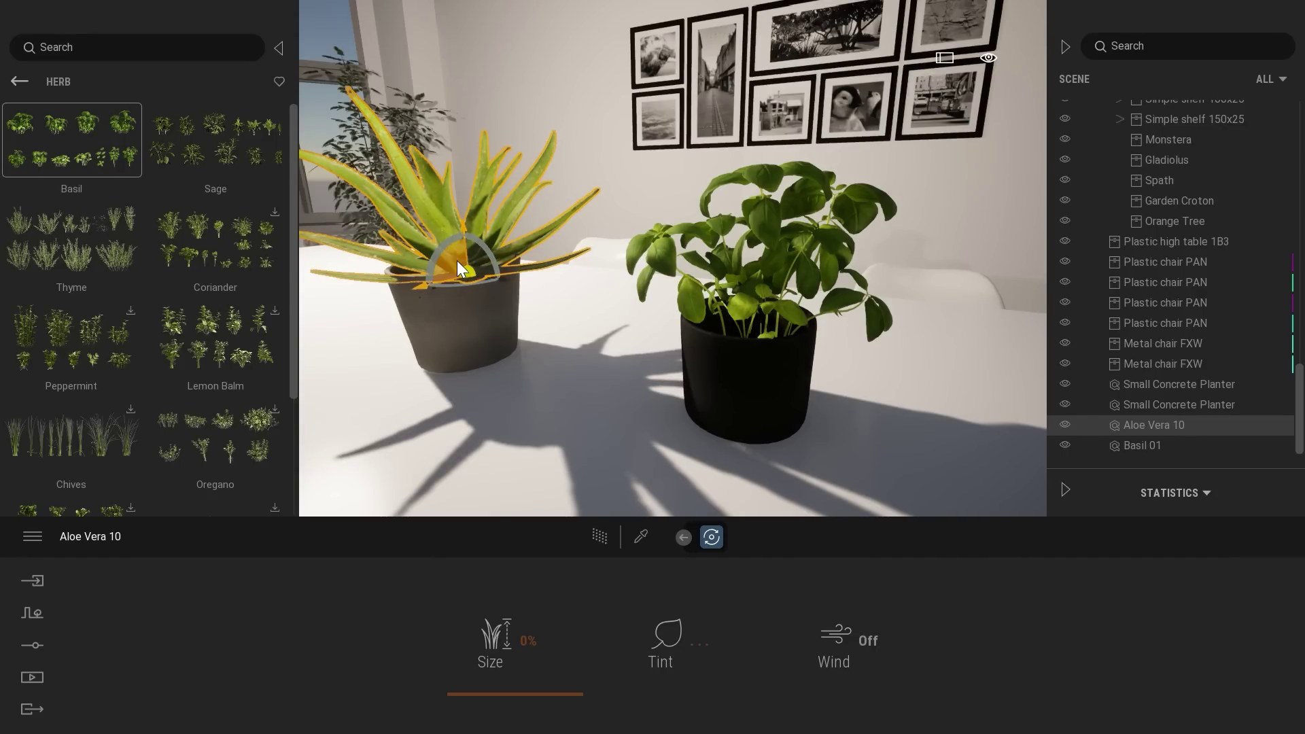
left_click_drag(456, 260, 446, 253)
key("Escape")
right_click_drag(446, 253, 652, 258)
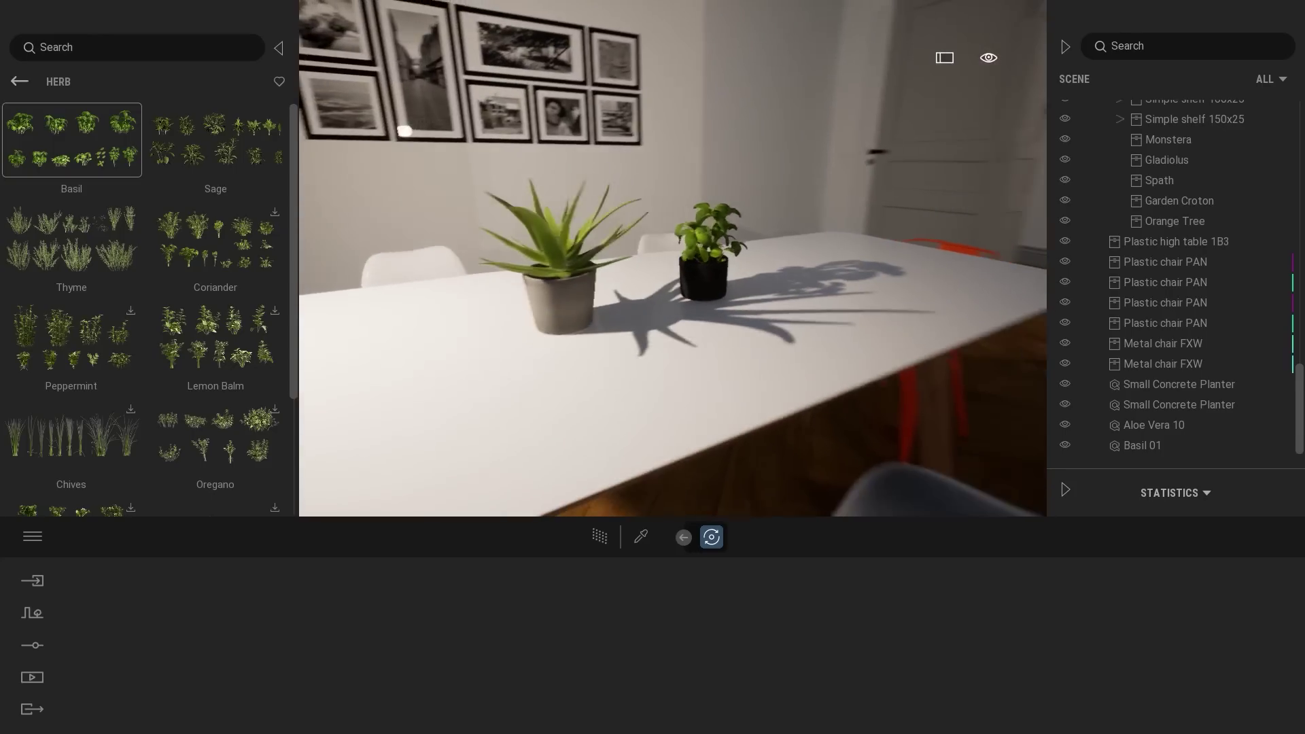
middle_click_drag(748, 369, 681, 369, "shift")
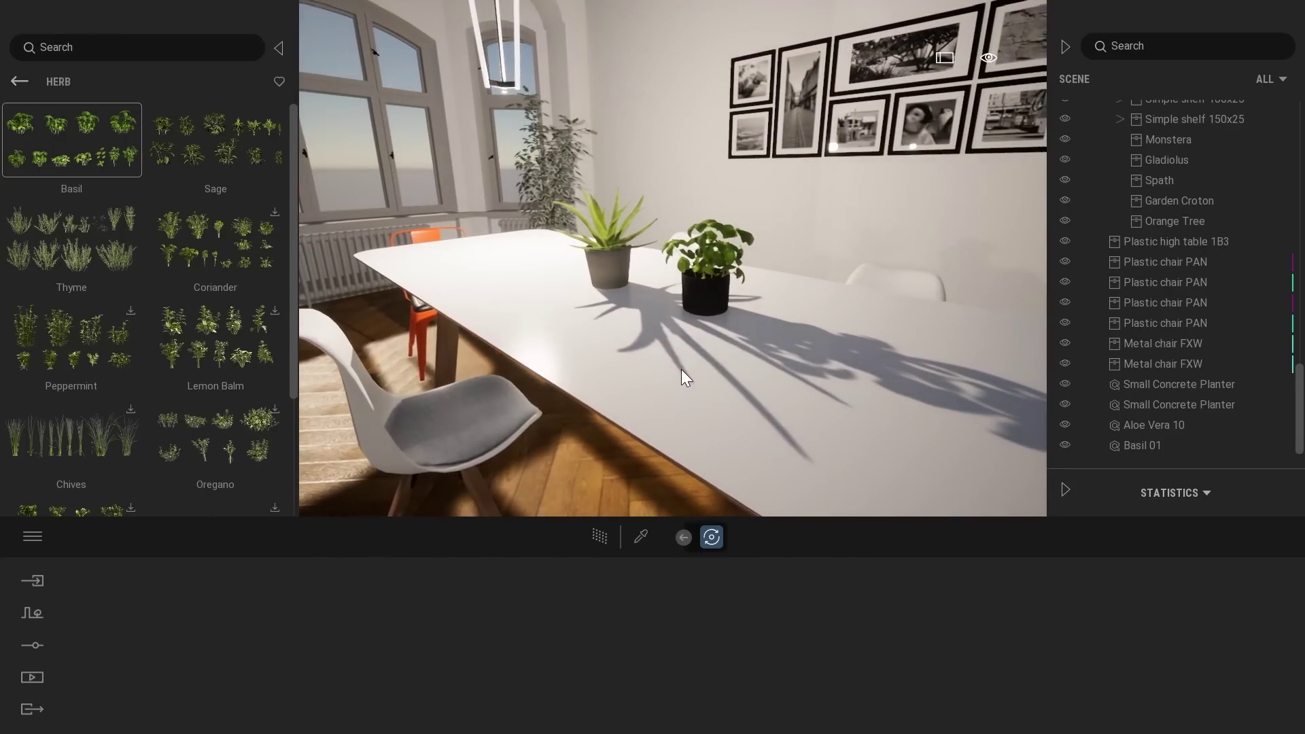
Examine the manhole cover decals in the Street category of the Quixel Megascans decal collection
left_click(21, 81)
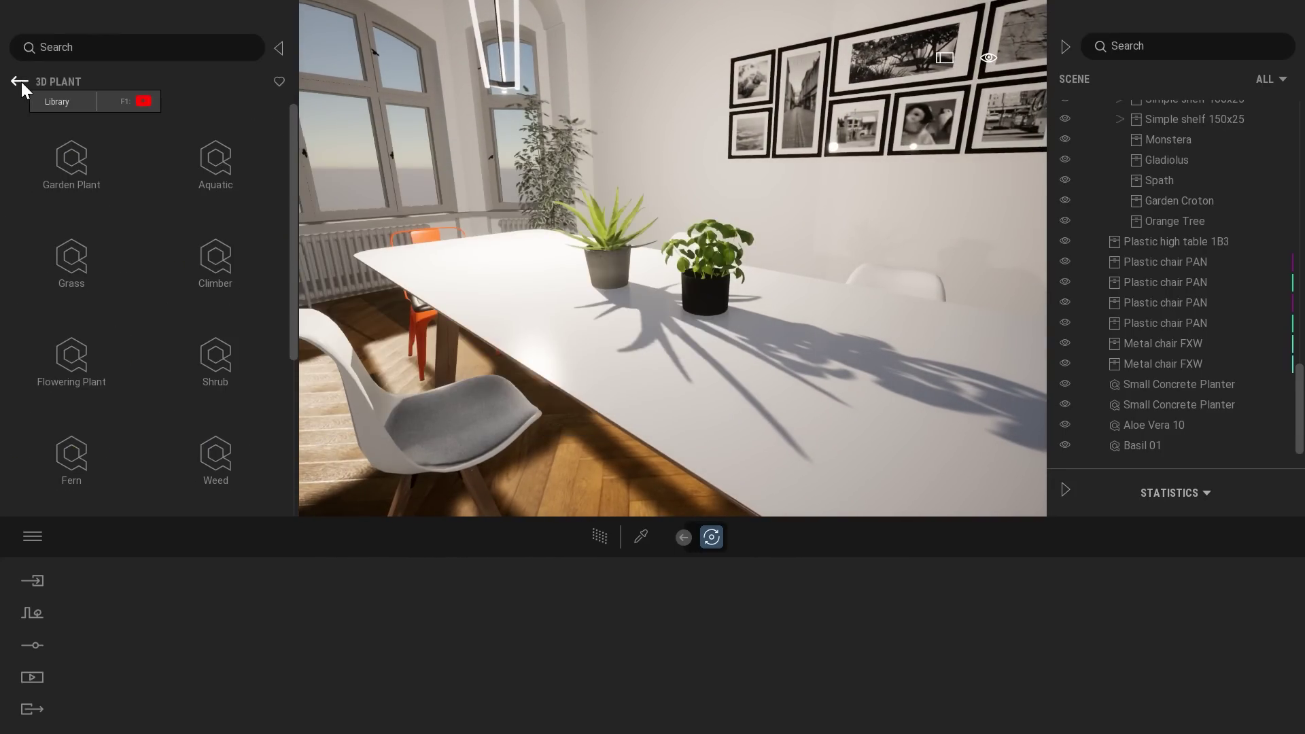
left_click(21, 82)
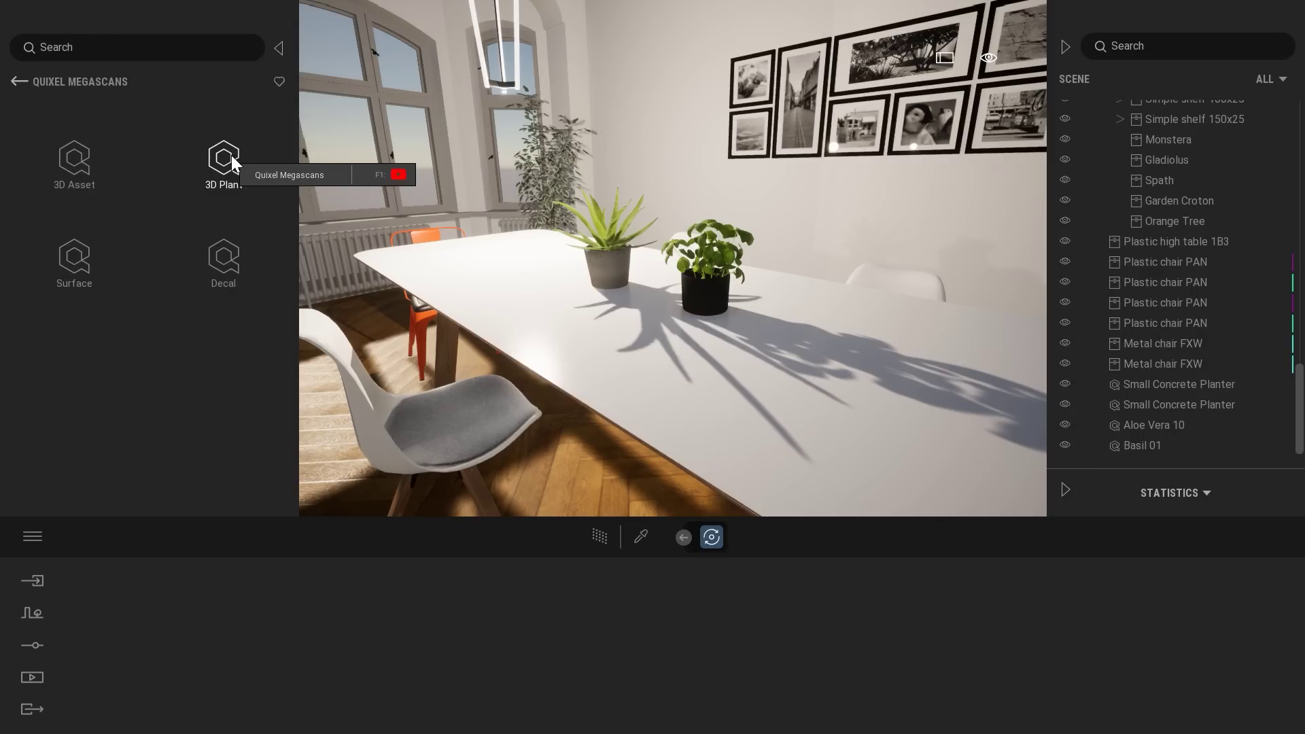
left_click(224, 258)
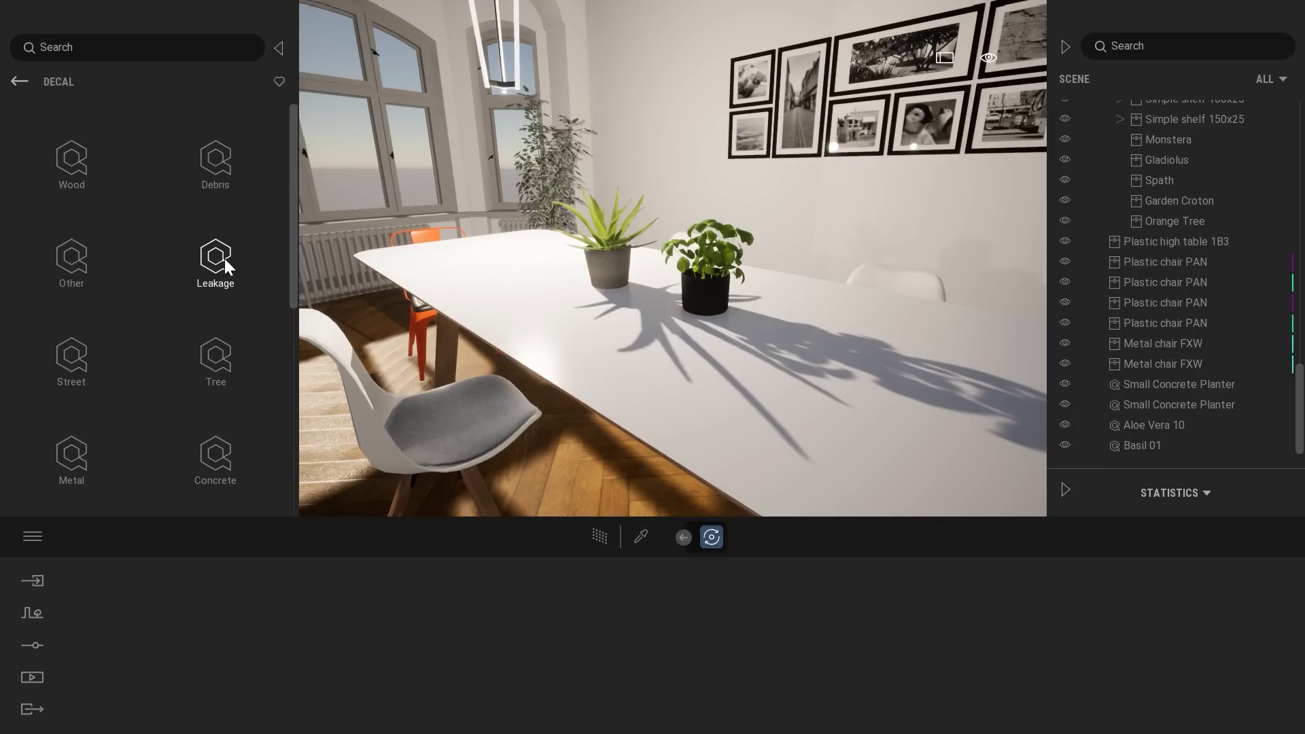
mouse_move(736, 316)
right_mouse_down()
mouse_move(503, 343)
mouse_move(626, 316)
mouse_move(714, 316)
right_mouse_up()
key("s")
right_click_drag(367, 331, 371, 197)
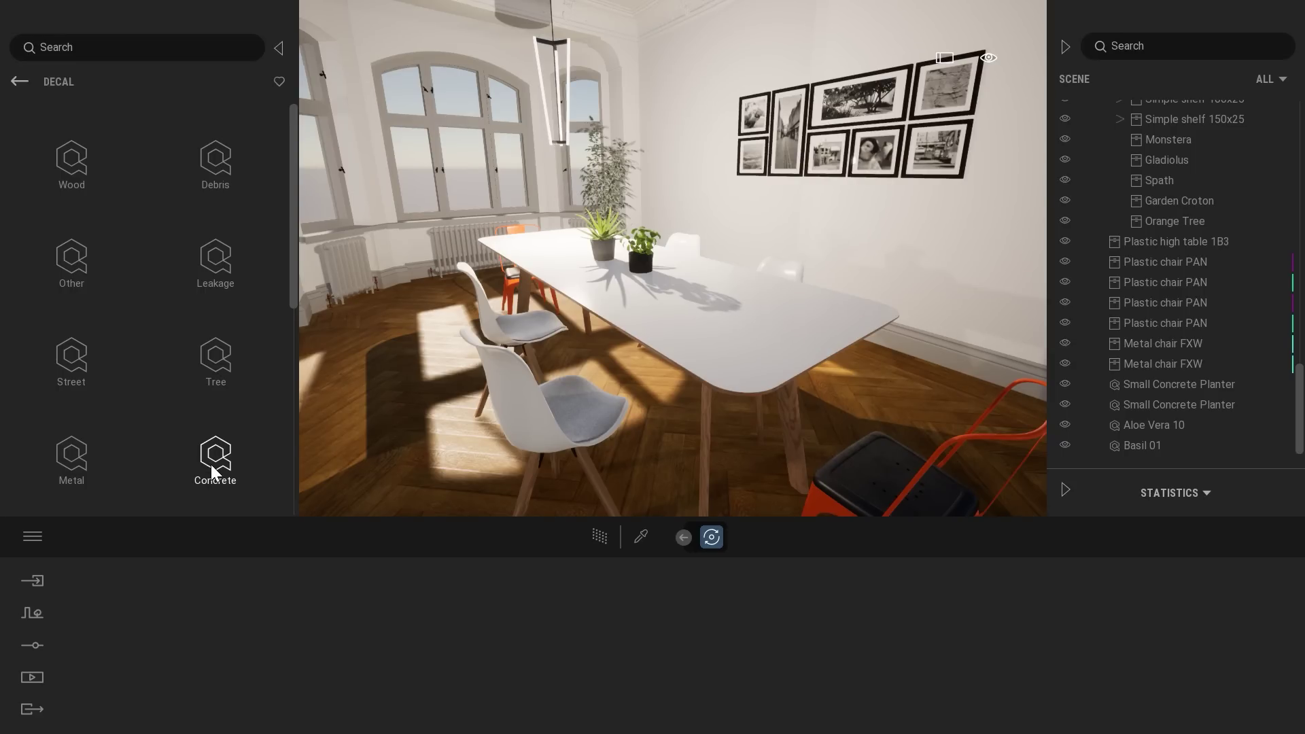
left_click(73, 362)
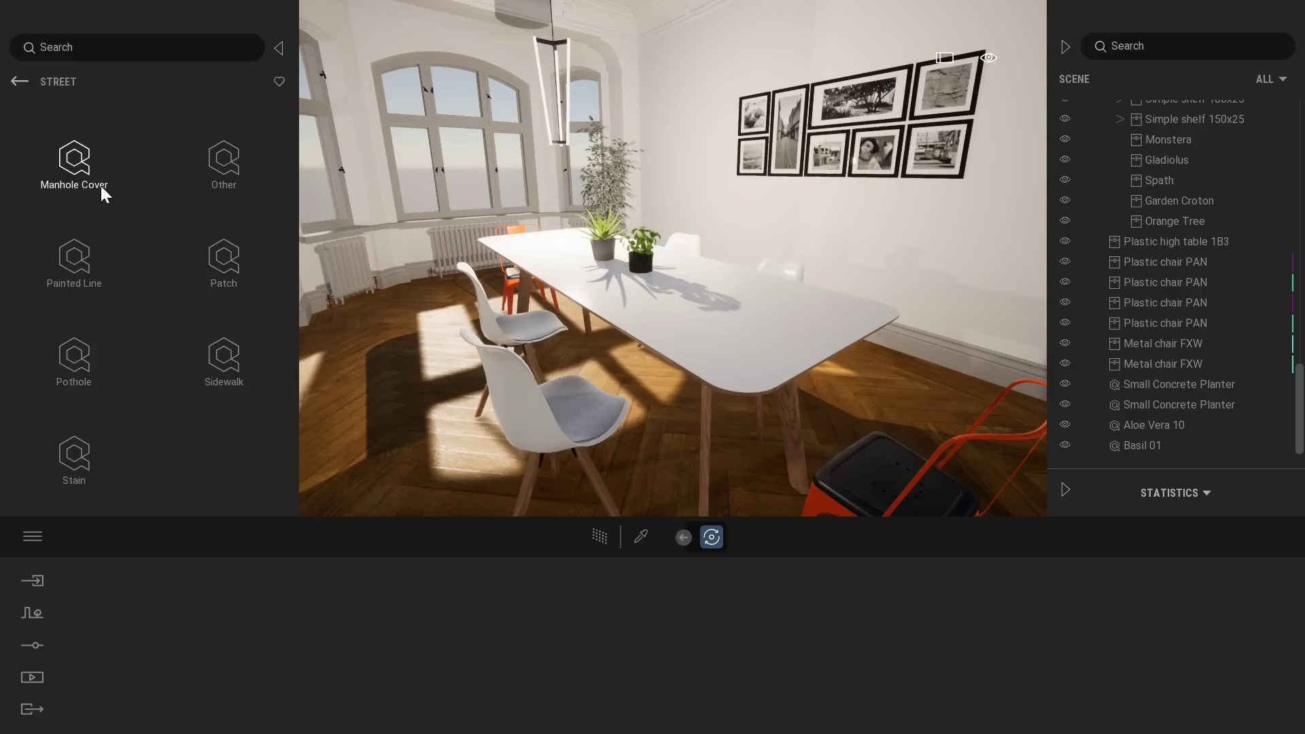
left_click(85, 161)
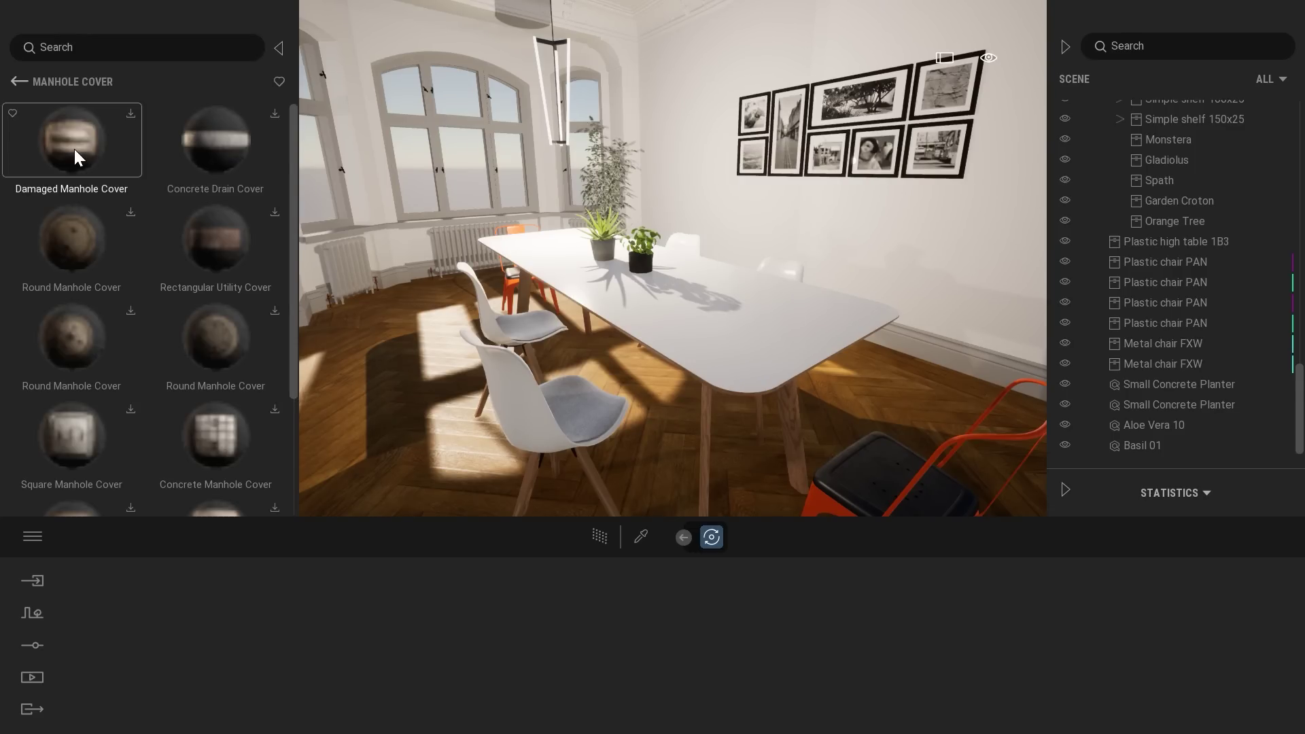
mouse_move(293, 166)
left_mouse_down()
mouse_move(288, 285)
mouse_move(288, 163)
left_mouse_up()
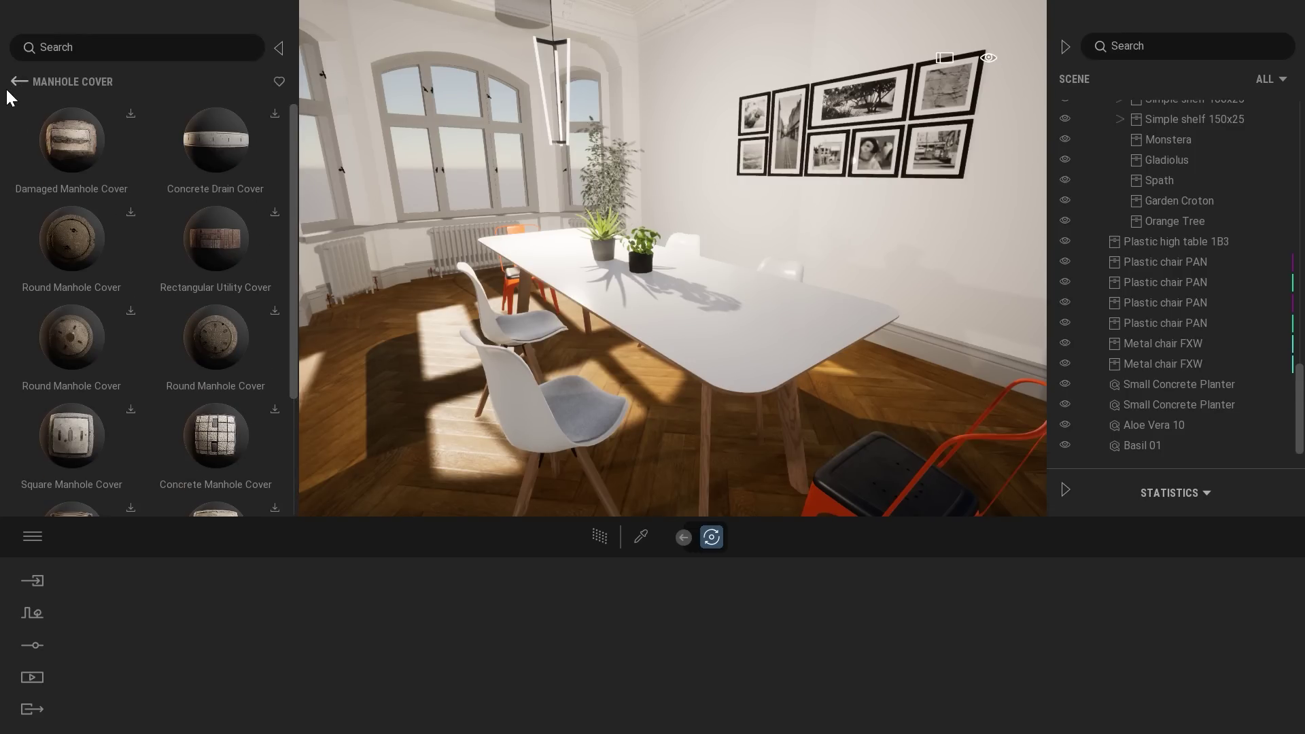
Look through the painted line street decals and return to the overview of decal categories
left_click(15, 81)
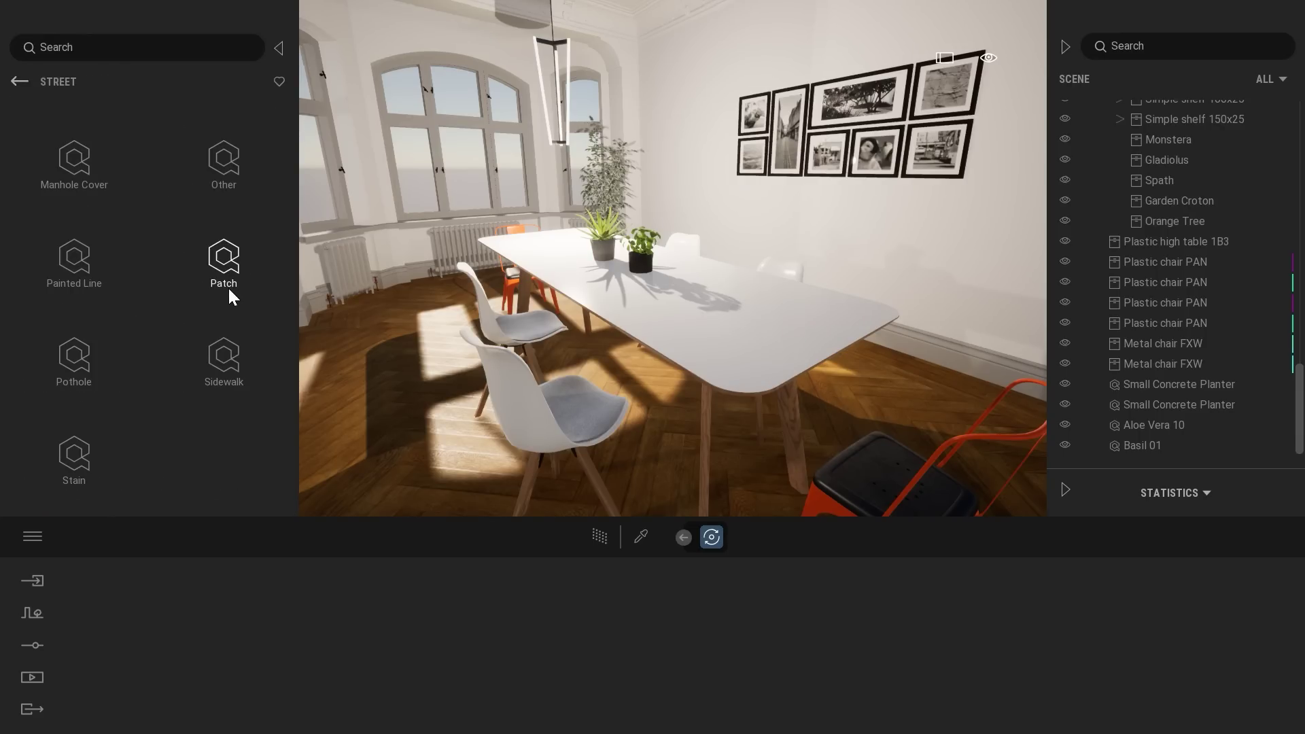
left_click(86, 284)
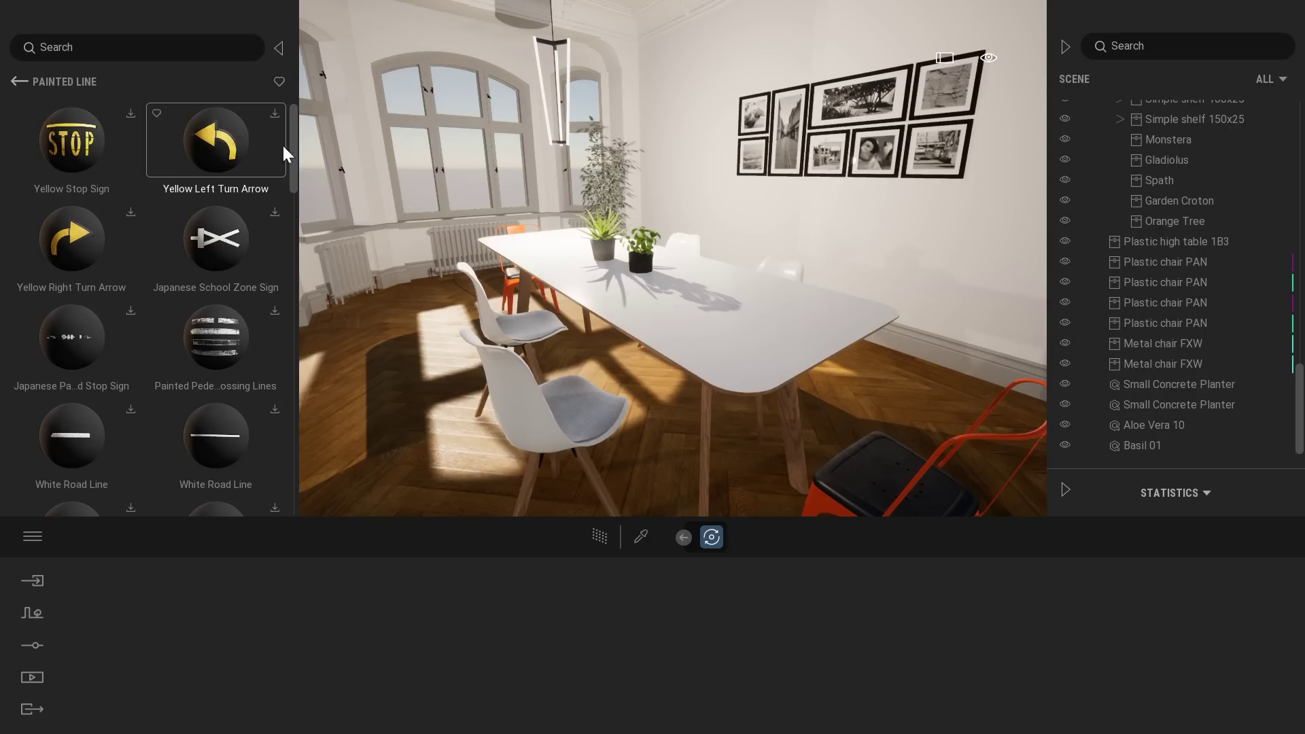
left_click_drag(296, 121, 307, 248)
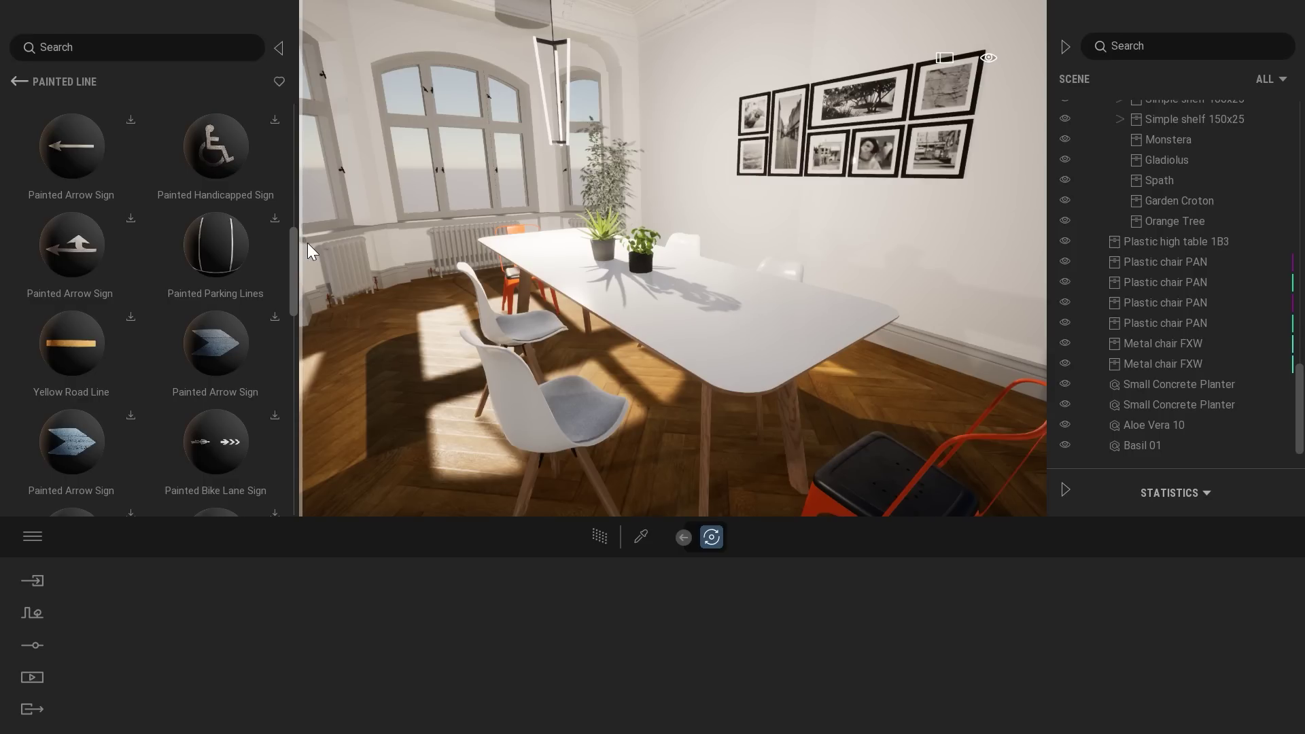
mouse_move(308, 243)
left_mouse_down()
mouse_move(284, 149)
mouse_move(297, 115)
left_mouse_up()
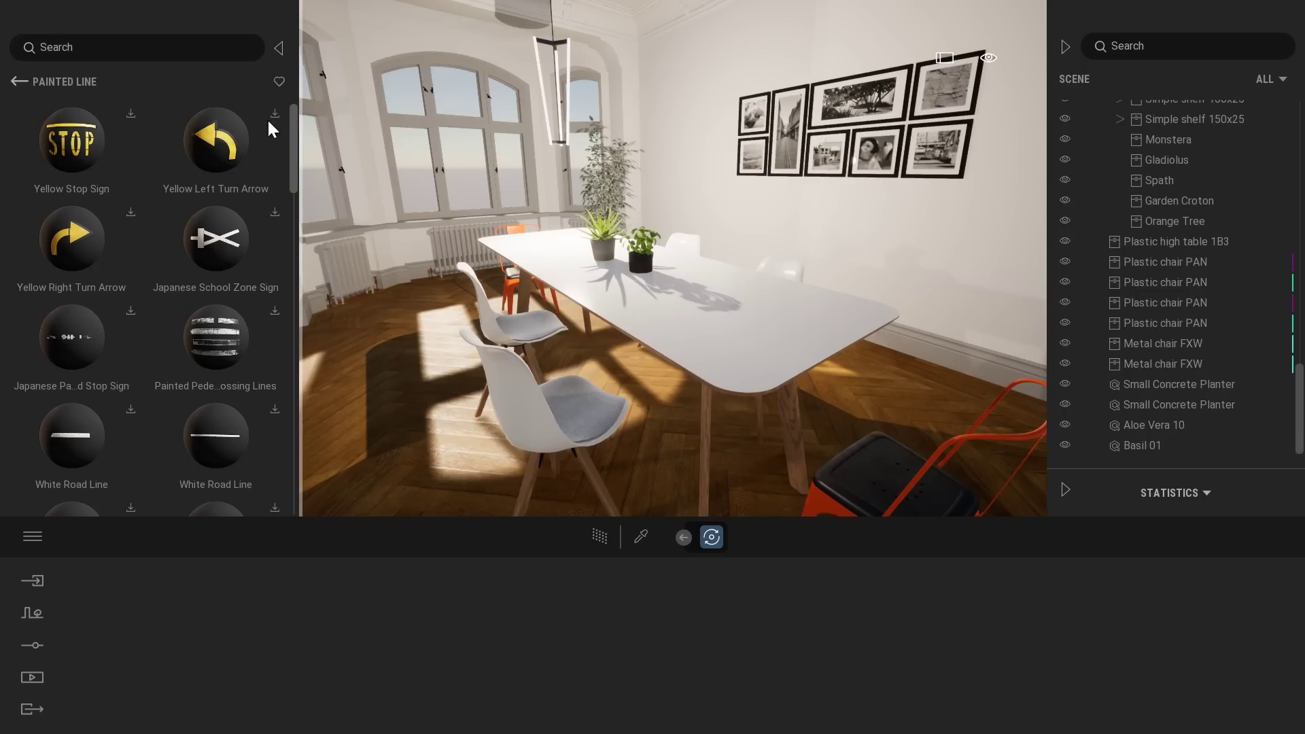
left_click(14, 82)
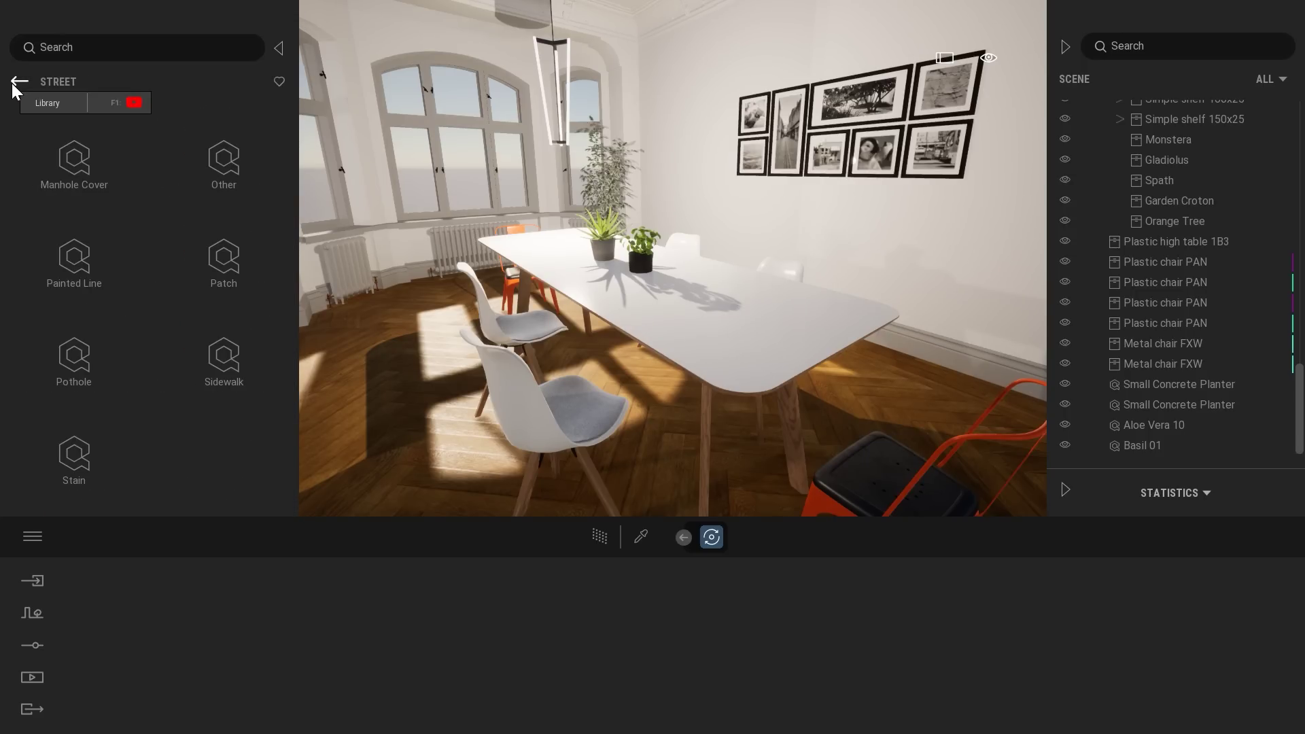
left_click(14, 82)
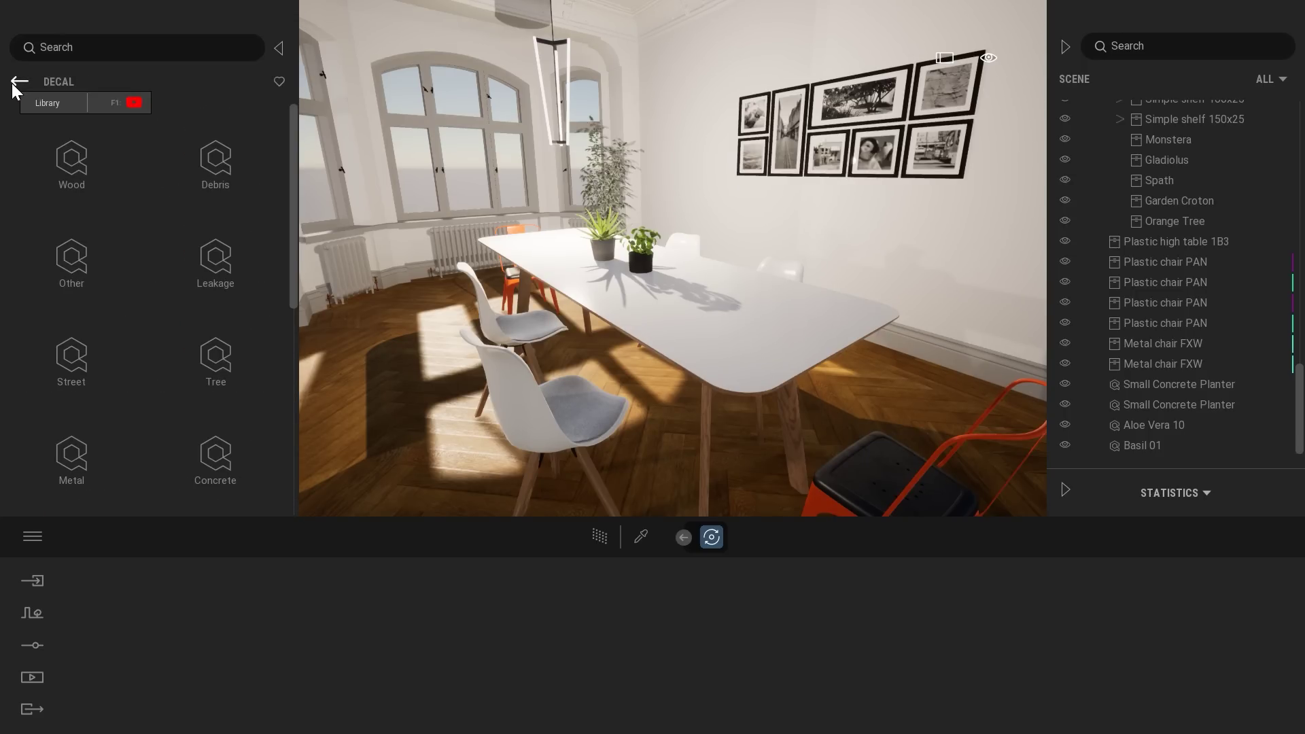